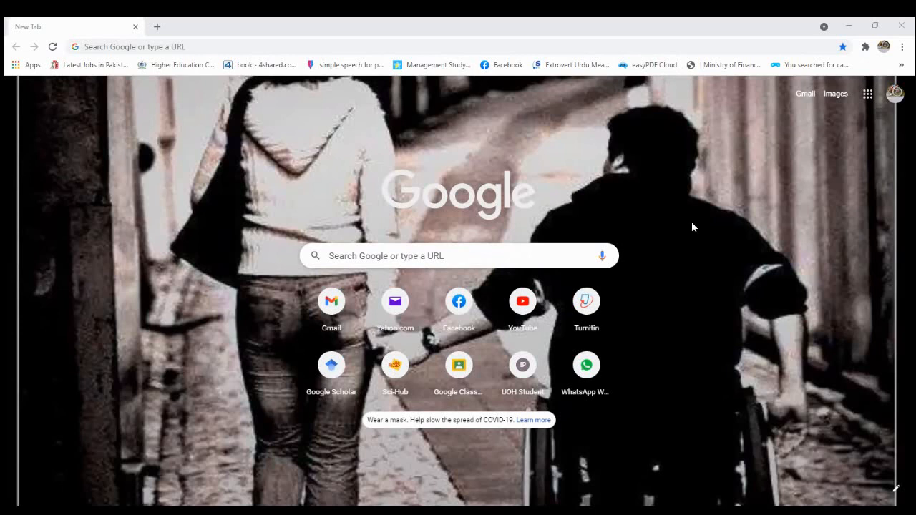
# Search Google for google forms quiz and open the Create quizzes in Forms page of the Google Workspace Learning Center
pyautogui.click(383, 253)
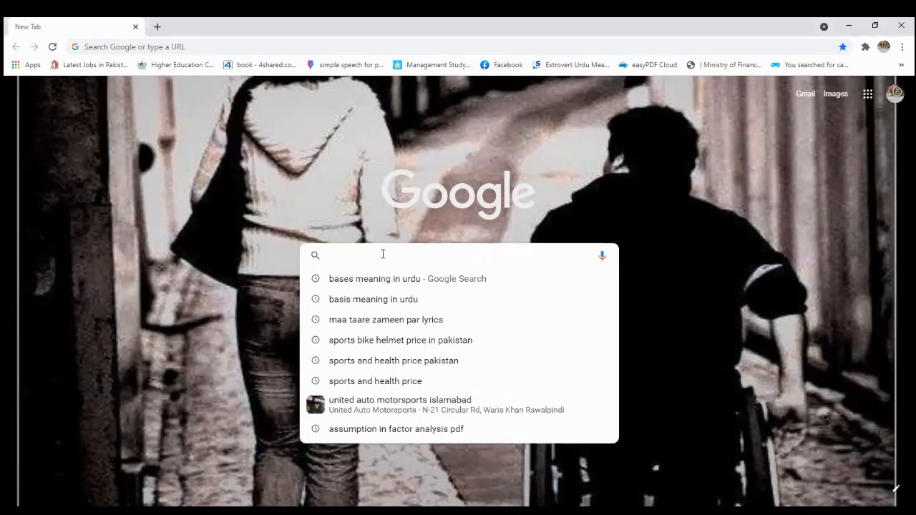
pyautogui.write('google form')
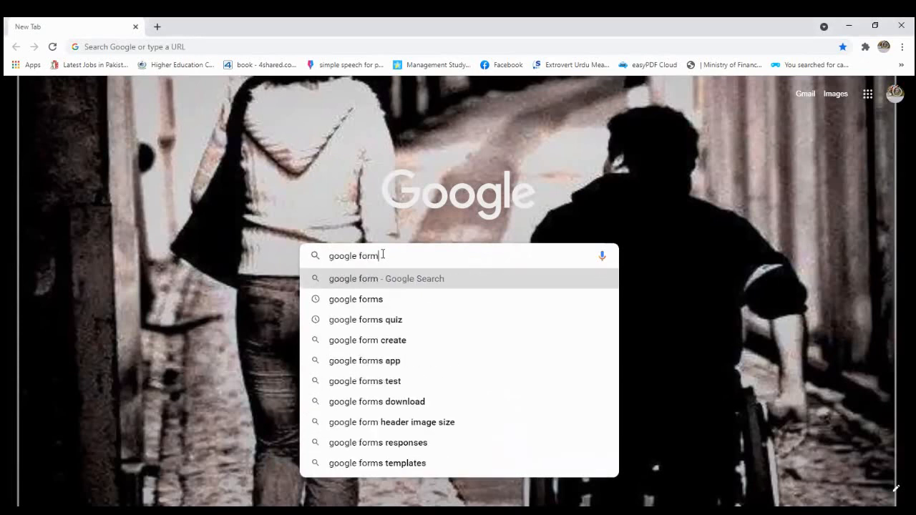
pyautogui.click(377, 322)
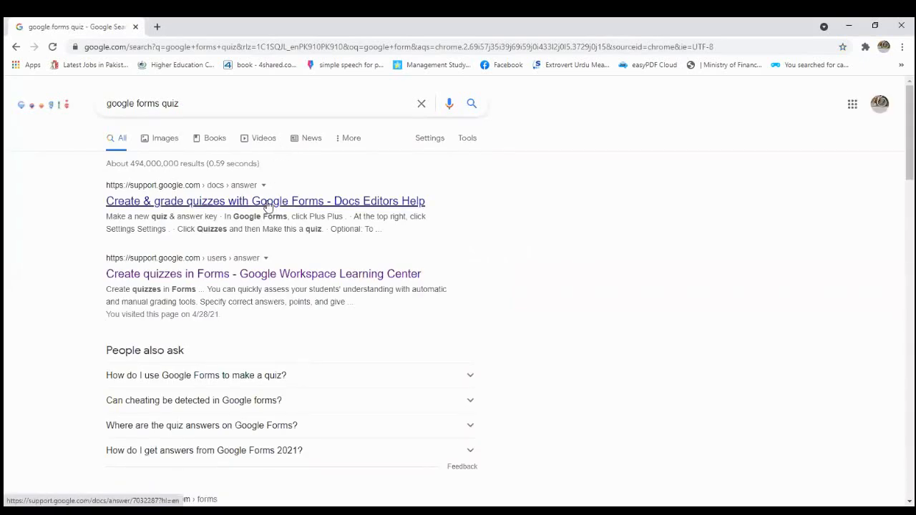
pyautogui.click(262, 277)
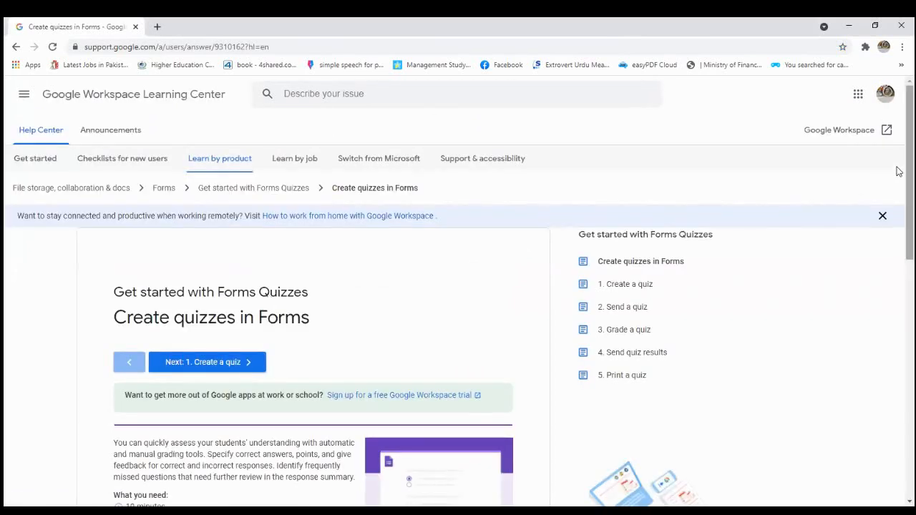
pyautogui.scroll(-3, 895, 236)
pyautogui.scroll(3, 896, 179)
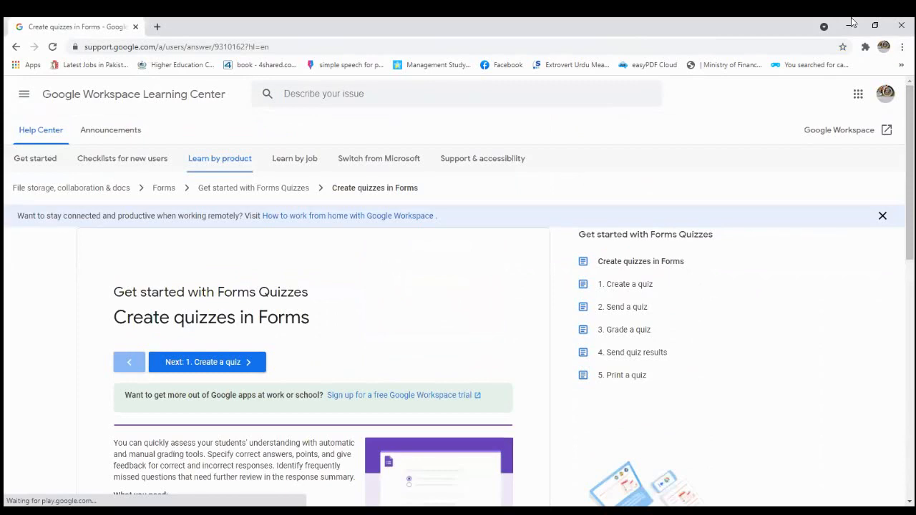
# Go to google.com in a new tab and search for google classroom
pyautogui.click(157, 29)
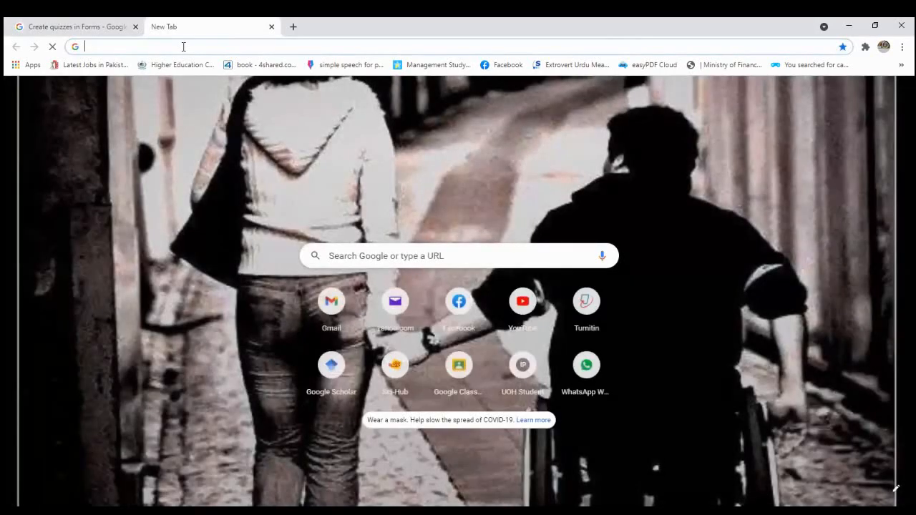
pyautogui.write('google')
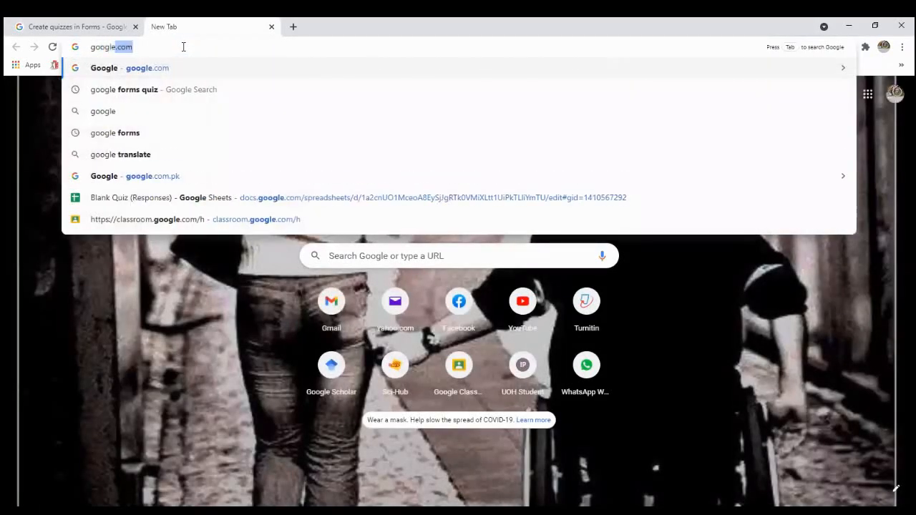
pyautogui.write('.com')
pyautogui.press('Return')
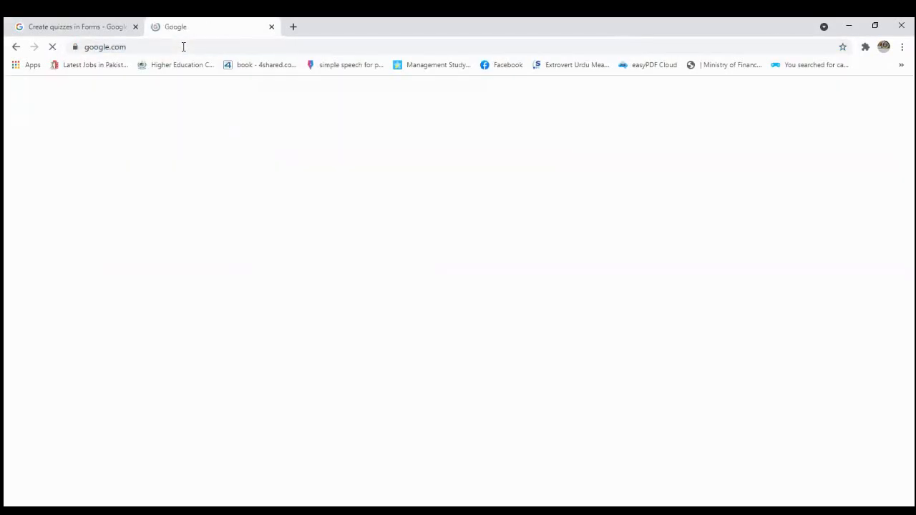
pyautogui.write('googl')
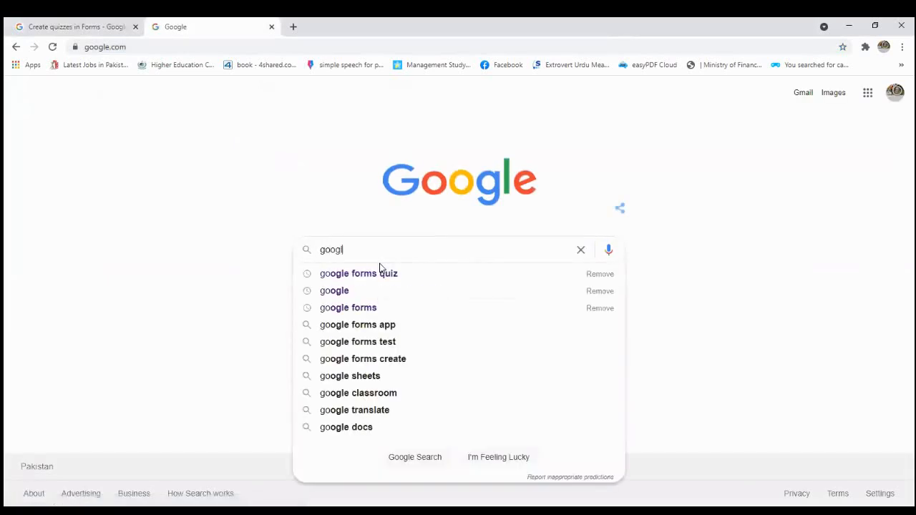
pyautogui.write('e class')
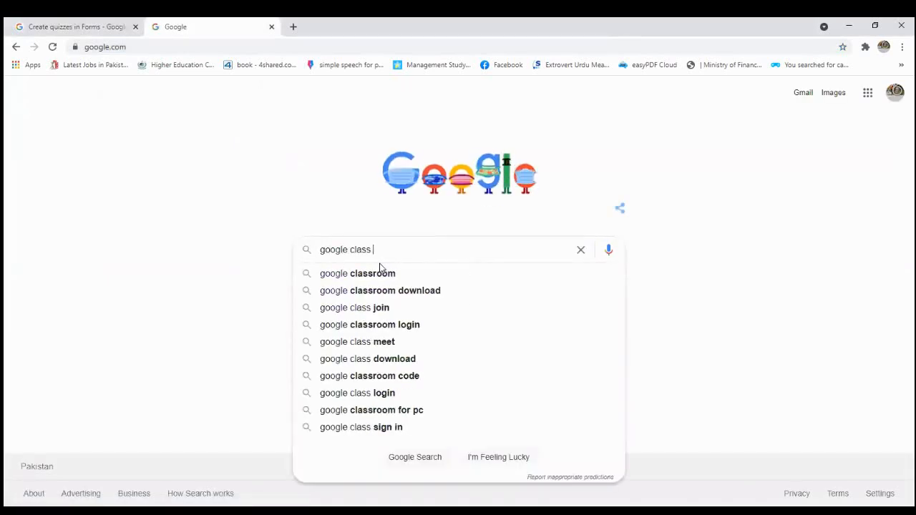
pyautogui.click(380, 274)
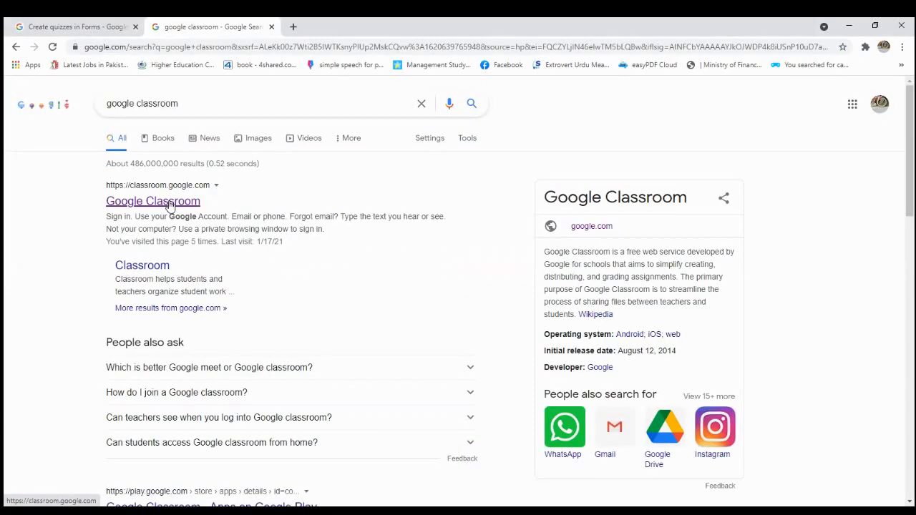
# Return to the Forms quizzes guide, try to open its Create a quiz lesson, and go back to the overview page
pyautogui.click(62, 23)
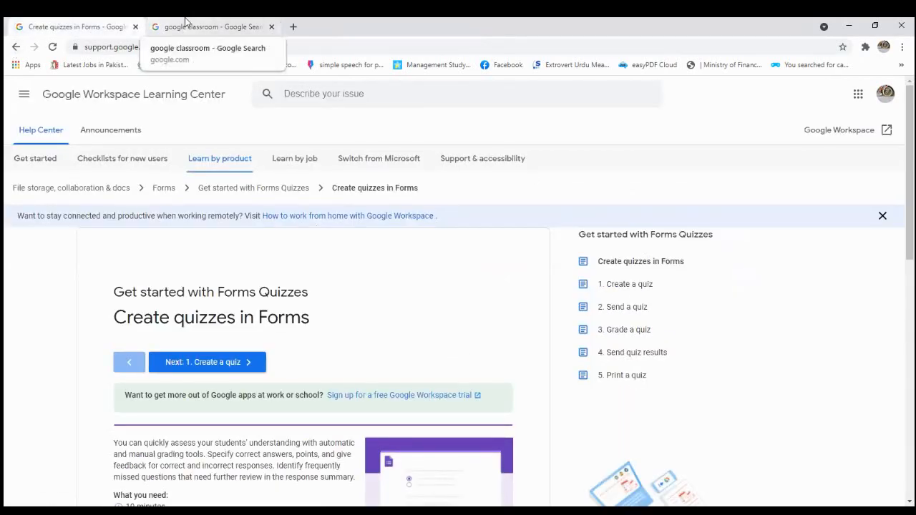
pyautogui.click(228, 364)
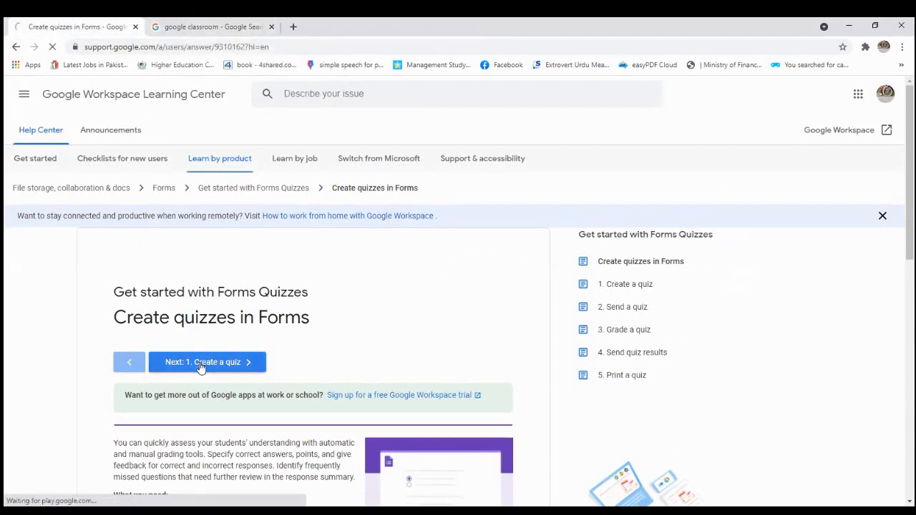
pyautogui.click(9, 53)
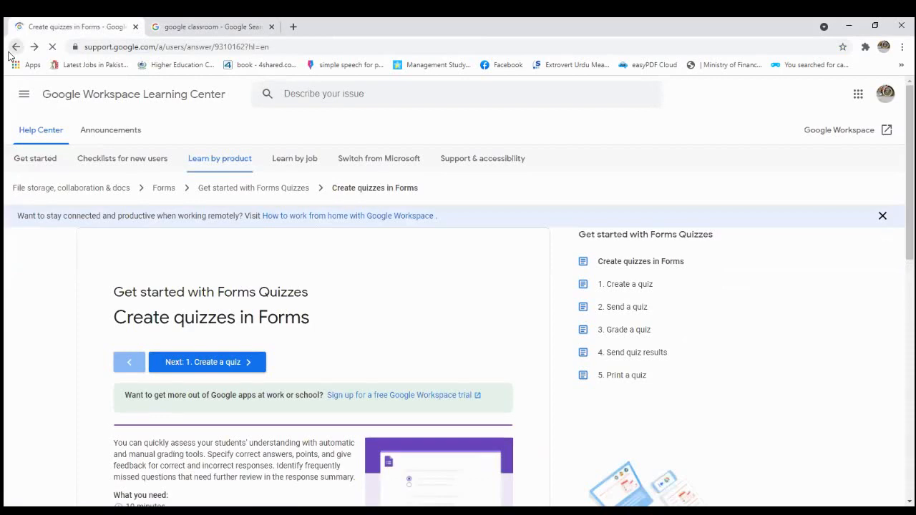
# Open Google Classroom from the search results, view the BS 6 Human Resource Management class, and return to the class list
pyautogui.click(155, 23)
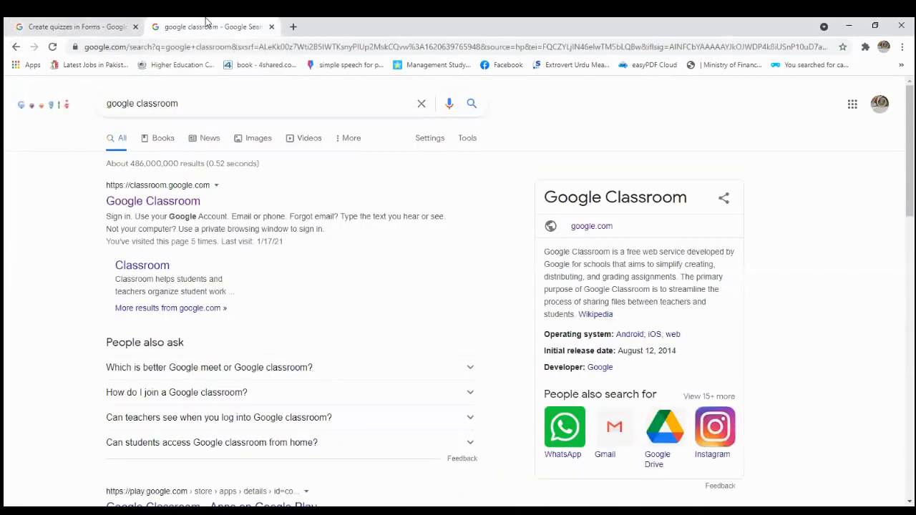
pyautogui.click(162, 204)
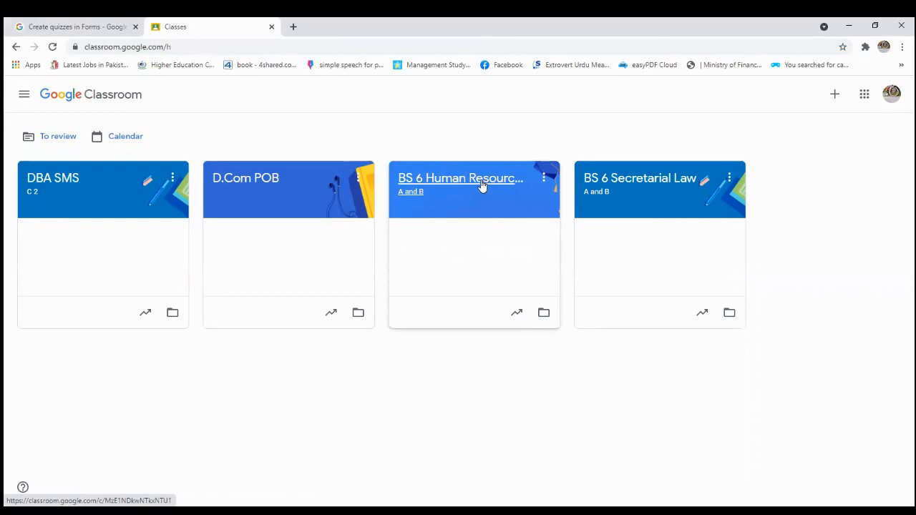
pyautogui.click(544, 179)
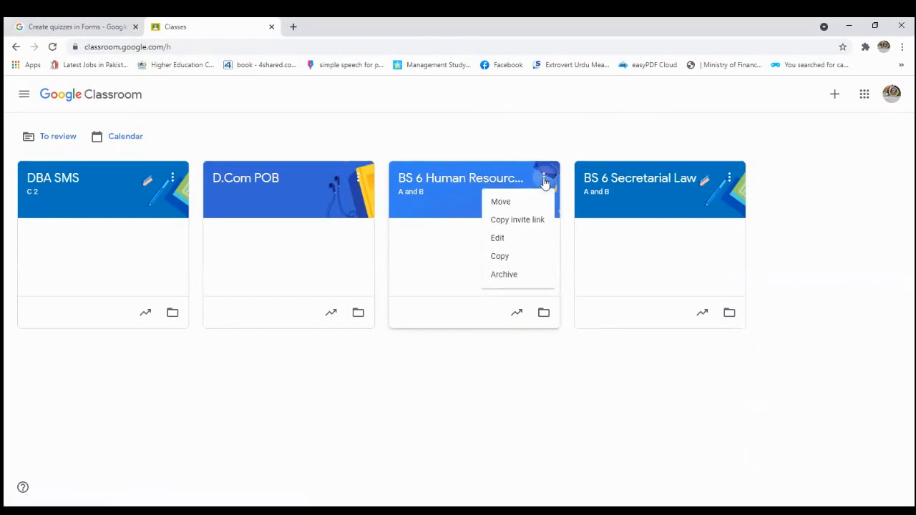
pyautogui.click(421, 203)
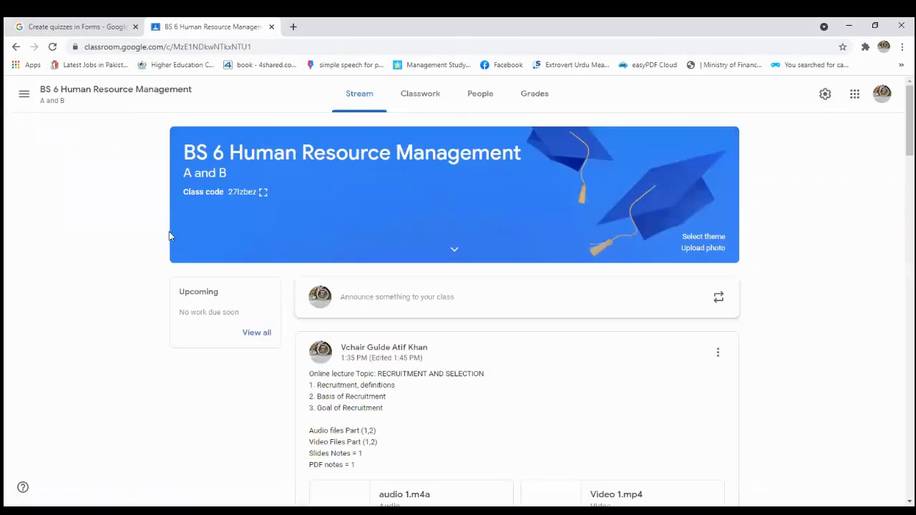
pyautogui.click(16, 47)
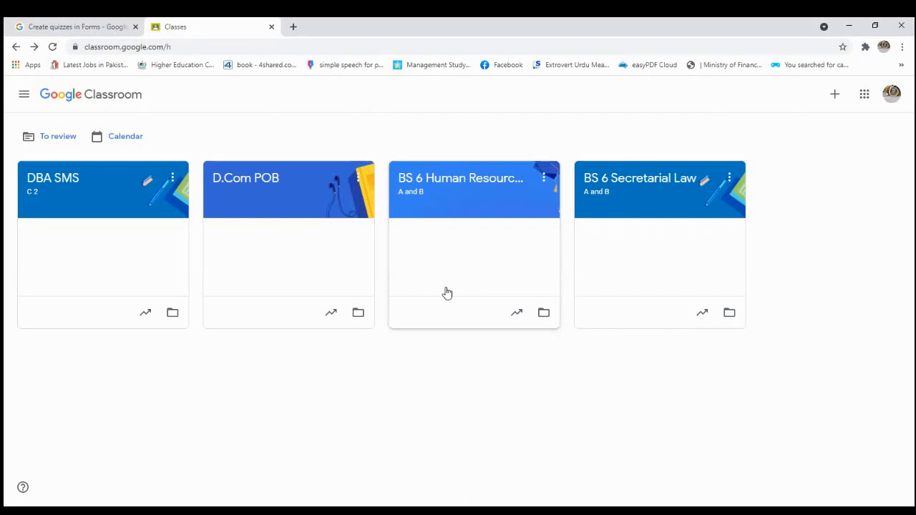
# Replace the Classroom tab with a new one, search google.com for classroom, and open the Google Classroom site
pyautogui.middleClick(219, 22)
pyautogui.click(158, 27)
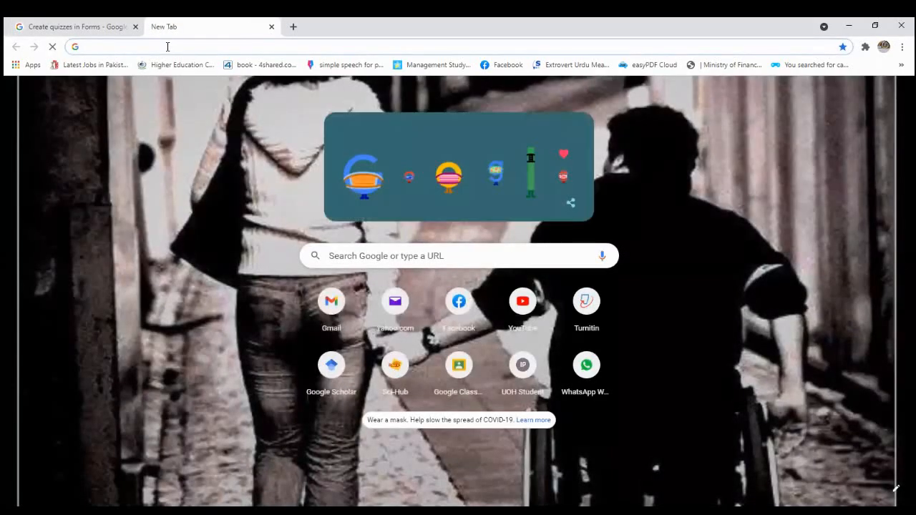
pyautogui.click(167, 47)
pyautogui.write('google.com')
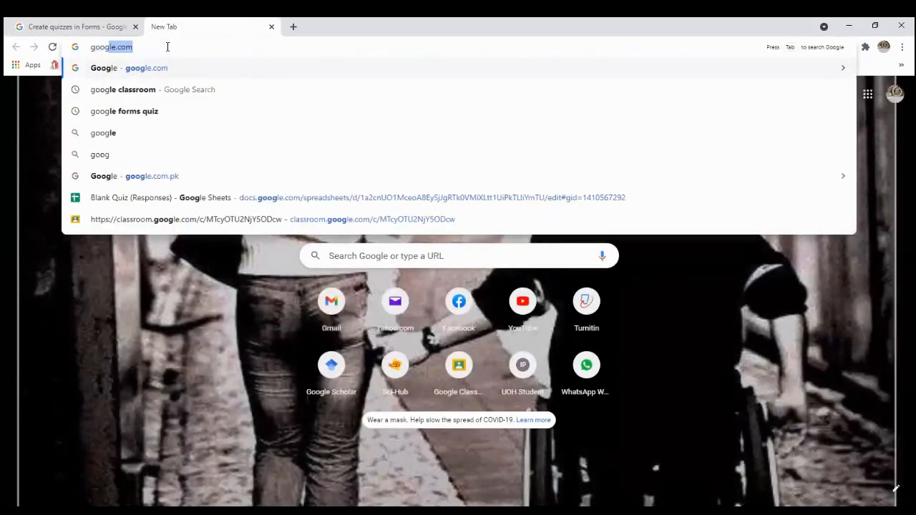
pyautogui.press('Return')
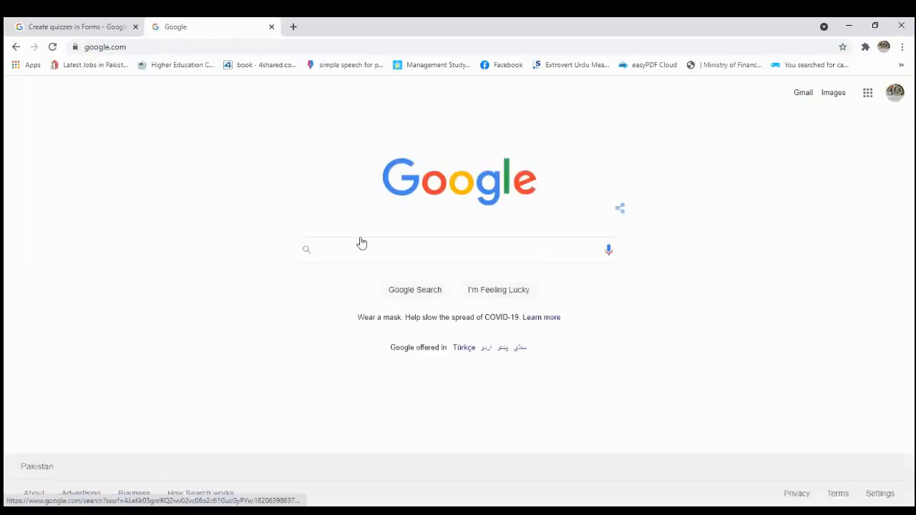
pyautogui.write('class')
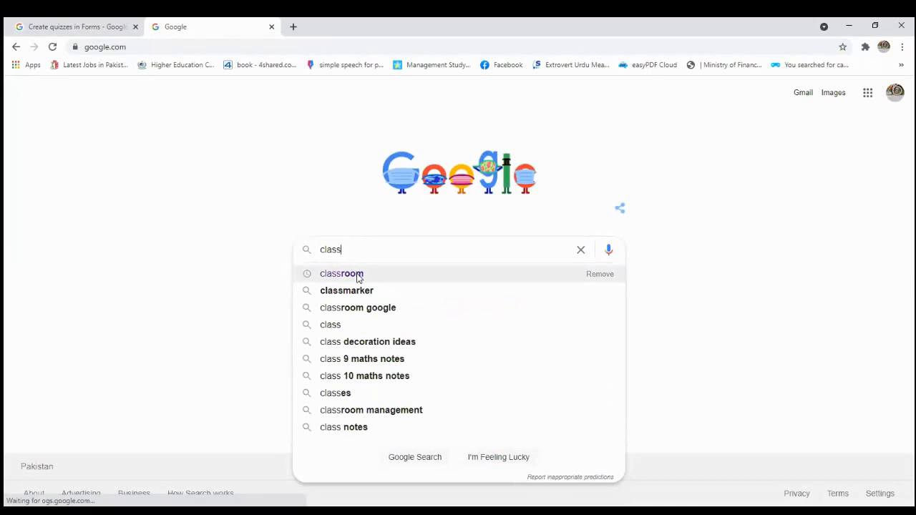
pyautogui.click(358, 280)
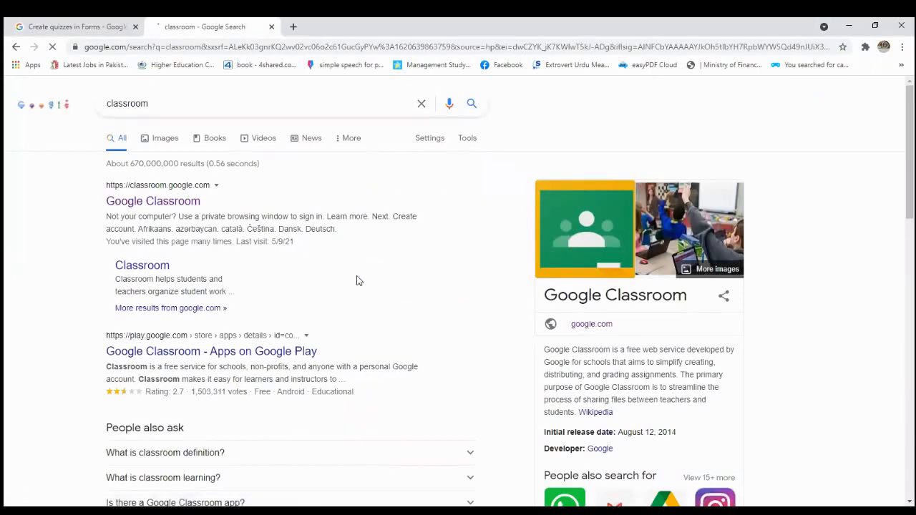
pyautogui.click(167, 206)
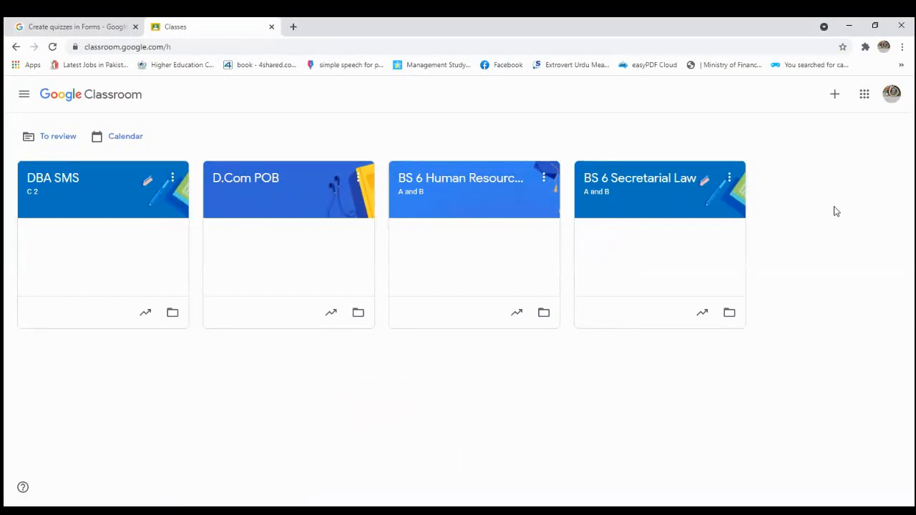
# Start creating a class and accept the notice about using Classroom at a school with students
pyautogui.click(834, 96)
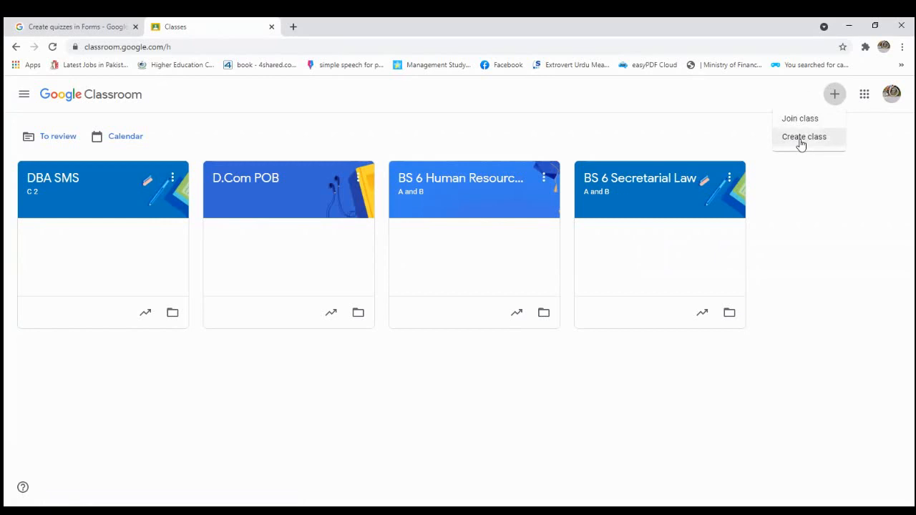
pyautogui.click(801, 141)
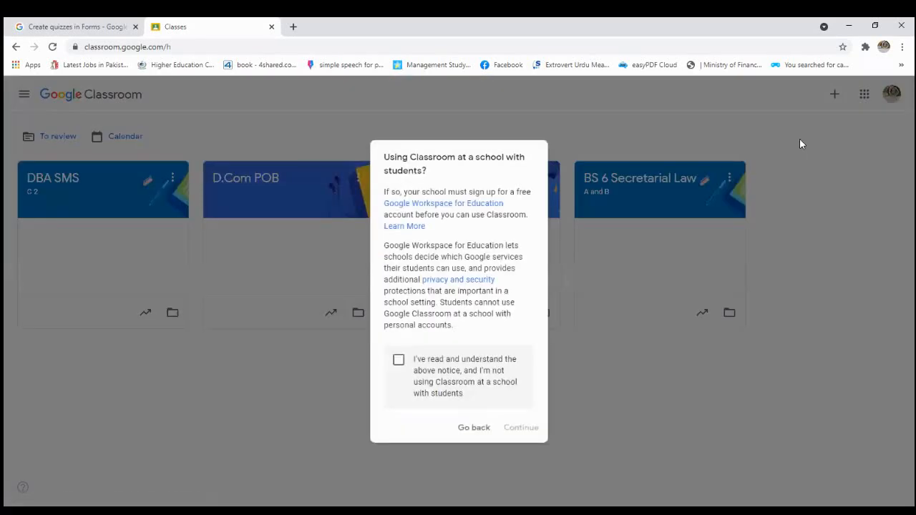
pyautogui.click(397, 361)
pyautogui.click(400, 363)
pyautogui.click(399, 362)
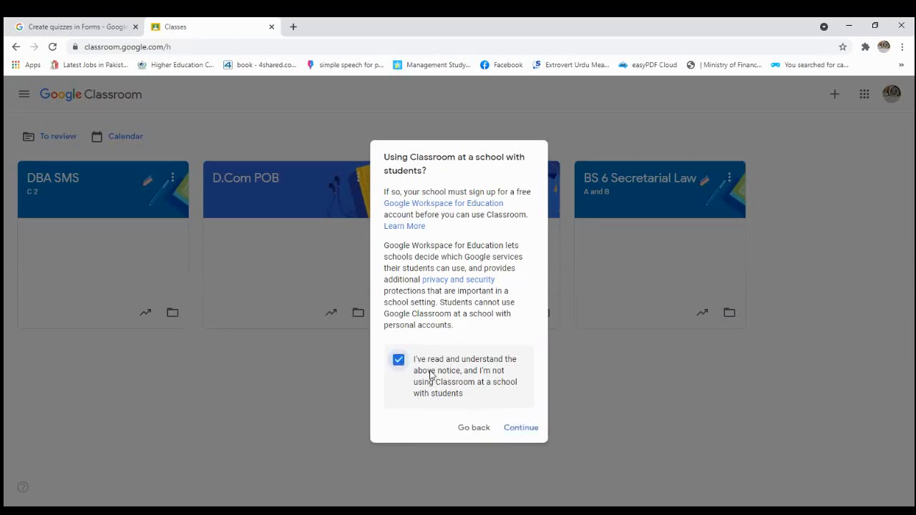
pyautogui.click(508, 427)
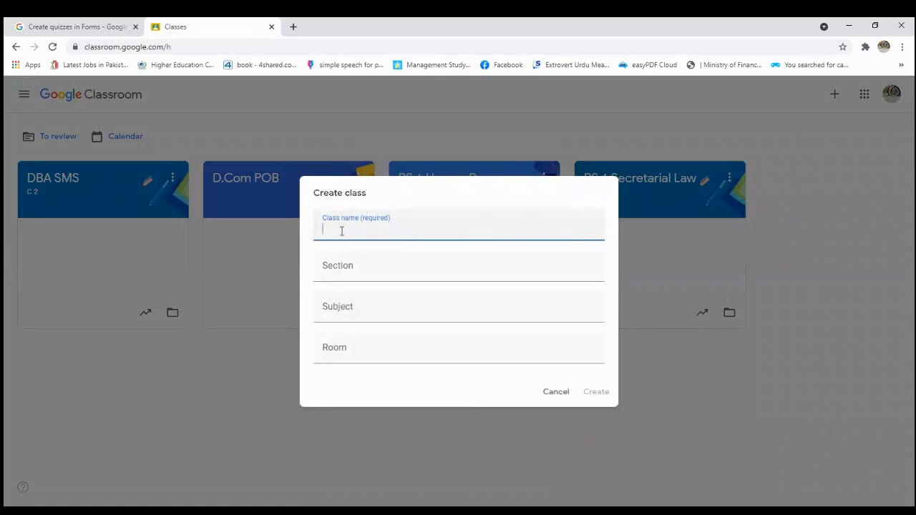
# Create the class GCMS GOOGLE ONLINE CLASS with section ABC and subject GOOGLE FORMS, leaving the room empty
pyautogui.write('GCMS GOOGL')
pyautogui.press('BackSpace')
pyautogui.press('BackSpace')
pyautogui.write('GLE ONLINE CLASS')
pyautogui.click(363, 274)
pyautogui.write('A')
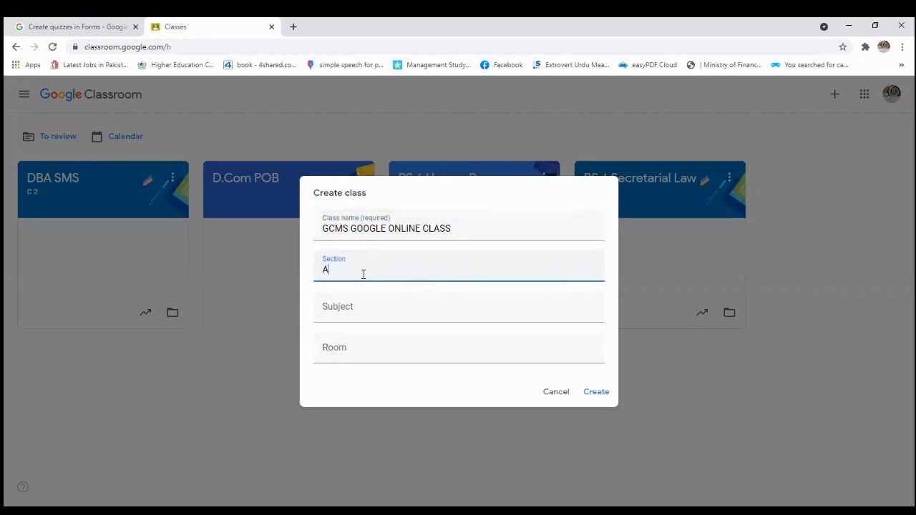
pyautogui.write('BC')
pyautogui.click(362, 309)
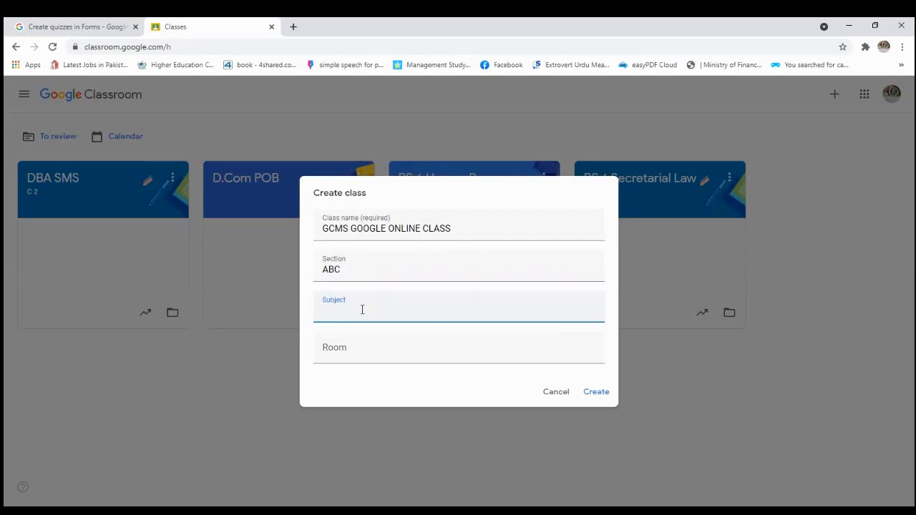
pyautogui.write('GOOGLE FORMS')
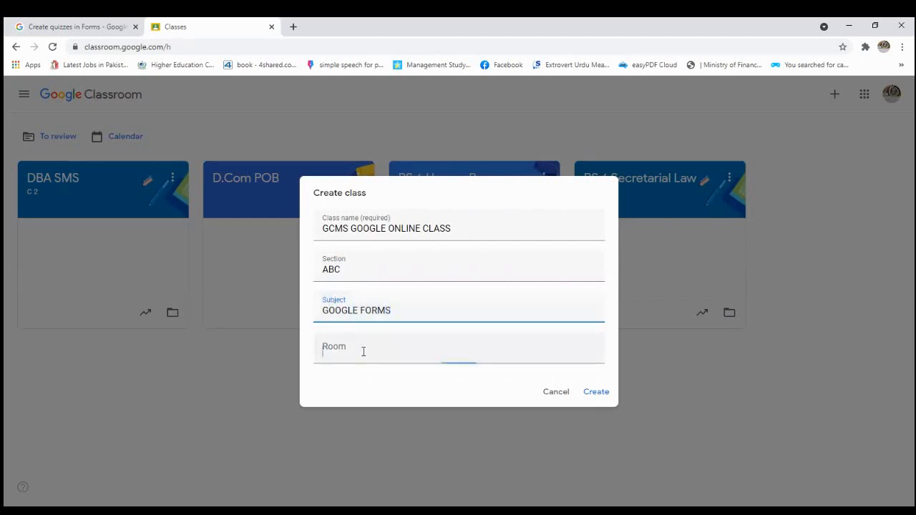
pyautogui.click(379, 388)
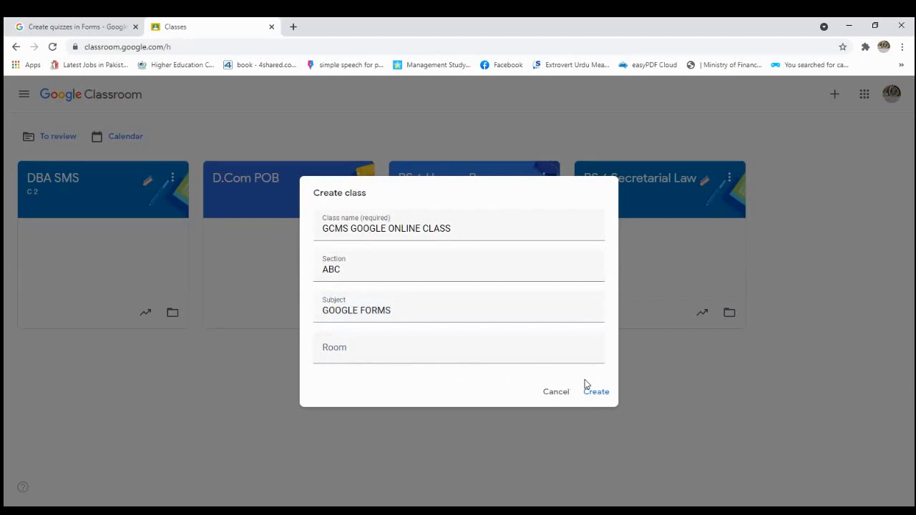
pyautogui.click(597, 396)
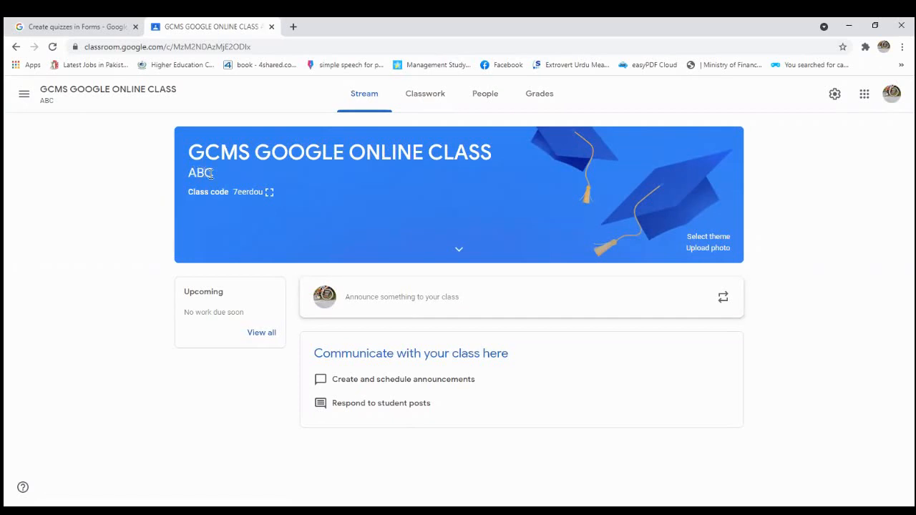
# Display the new class's code enlarged
pyautogui.click(268, 193)
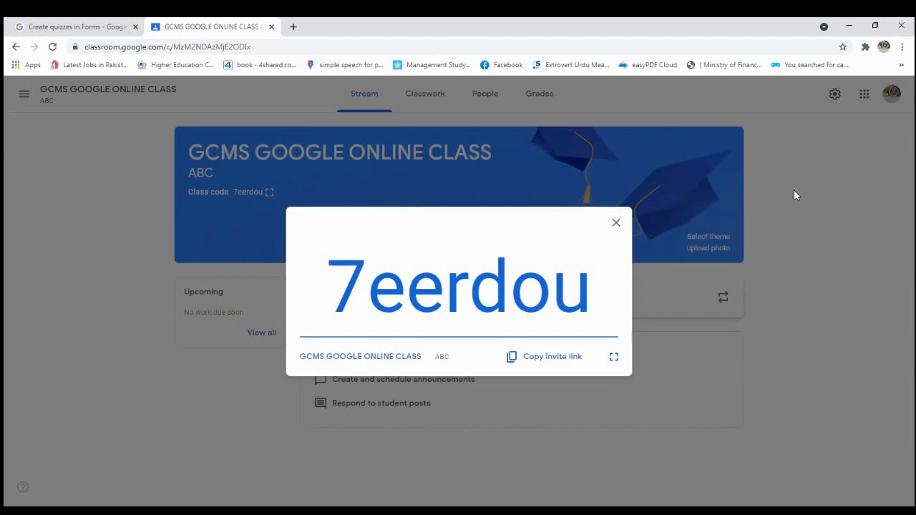
# Close the enlarged class code and go to the overview of all classes
pyautogui.click(615, 224)
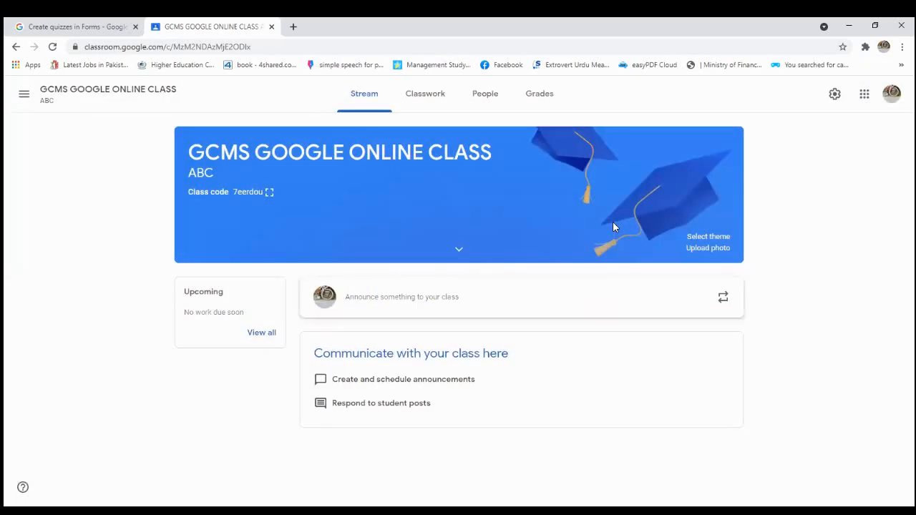
pyautogui.click(24, 96)
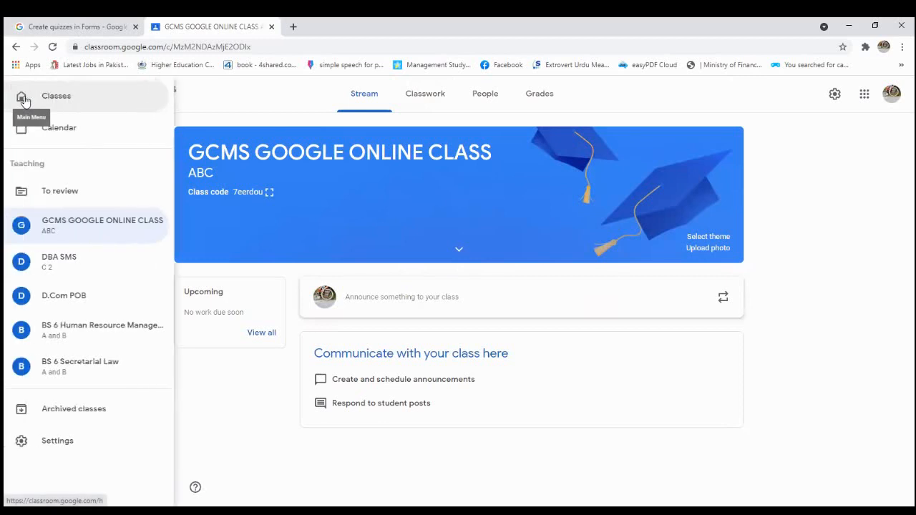
pyautogui.click(203, 92)
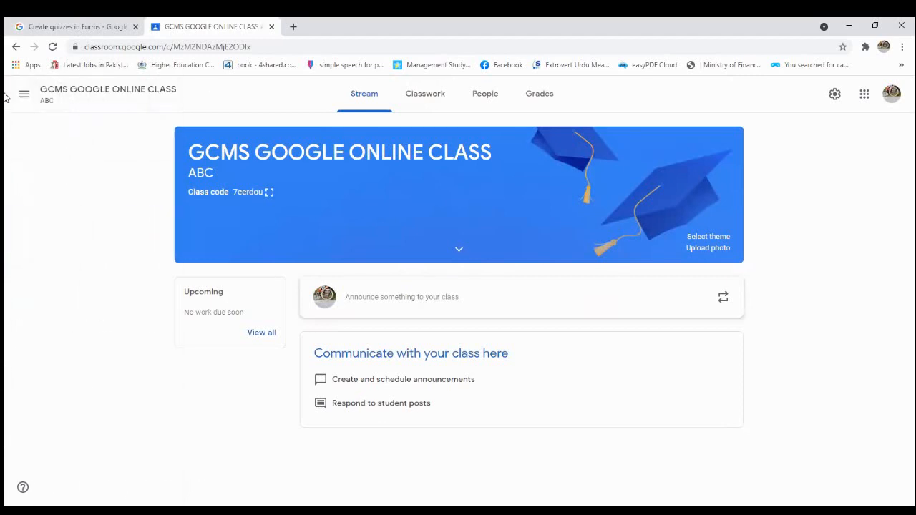
pyautogui.click(24, 94)
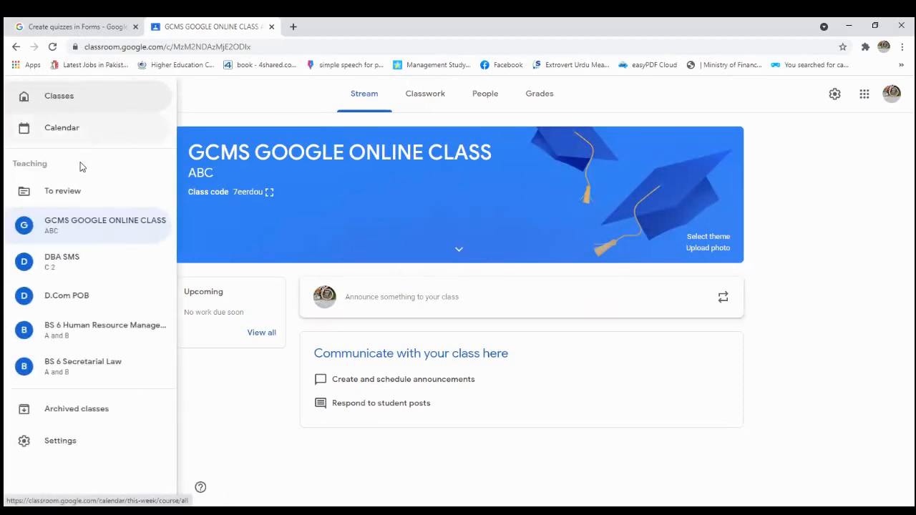
pyautogui.click(104, 96)
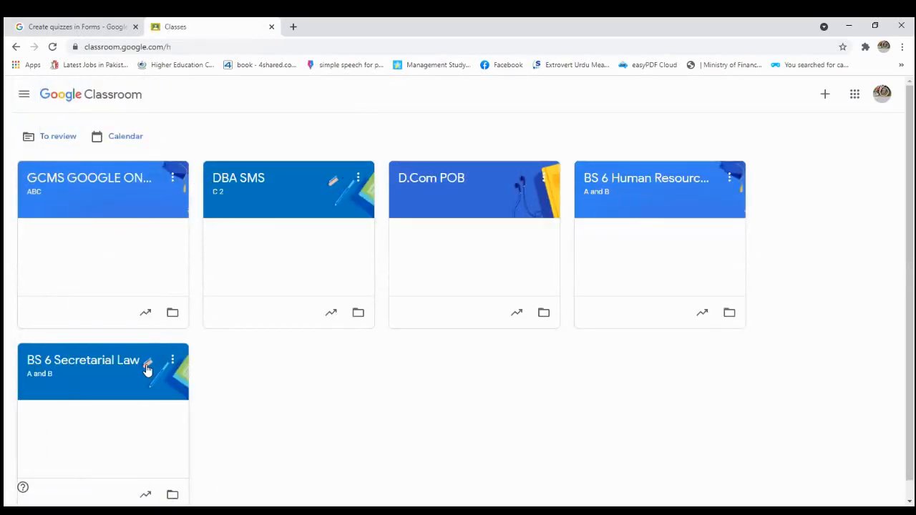
# Look through the student list and the number of students in the BS 6 Human Resource Management class
pyautogui.click(654, 179)
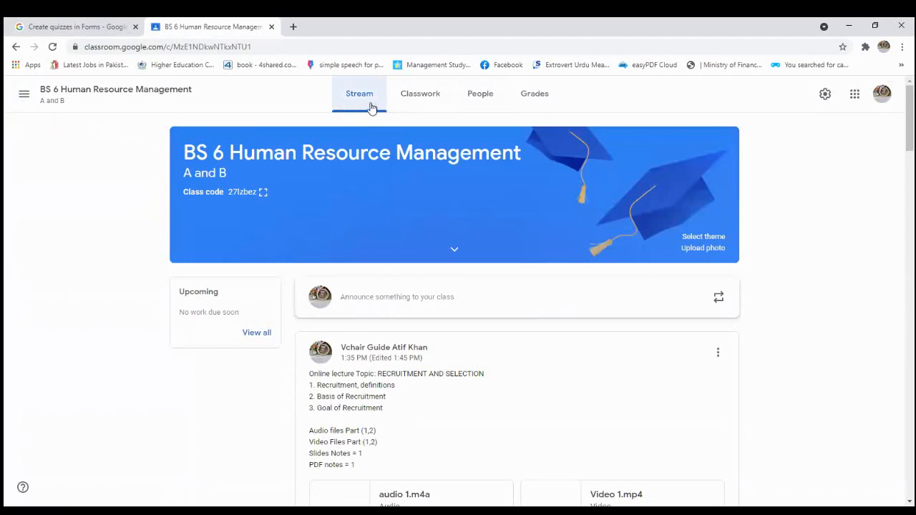
pyautogui.click(481, 101)
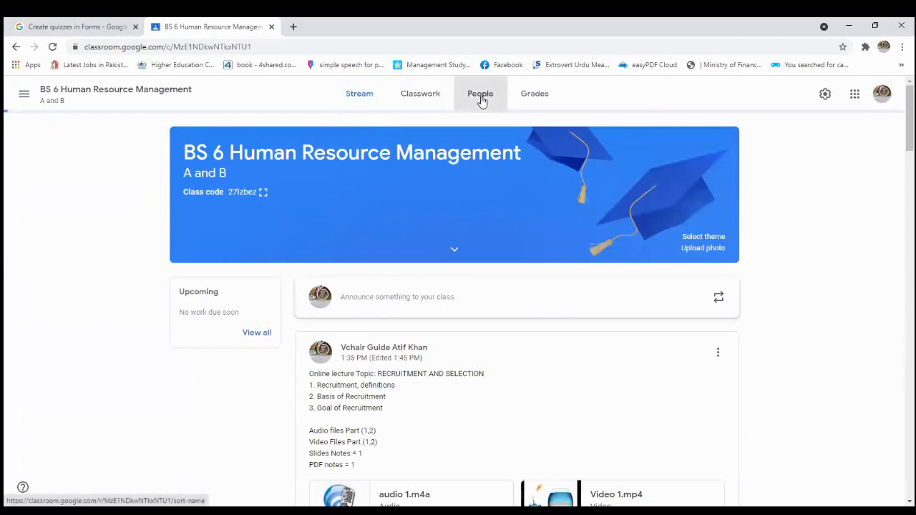
pyautogui.moveTo(897, 155); pyautogui.dragTo(895, 466)
pyautogui.moveTo(898, 375); pyautogui.dragTo(897, 131)
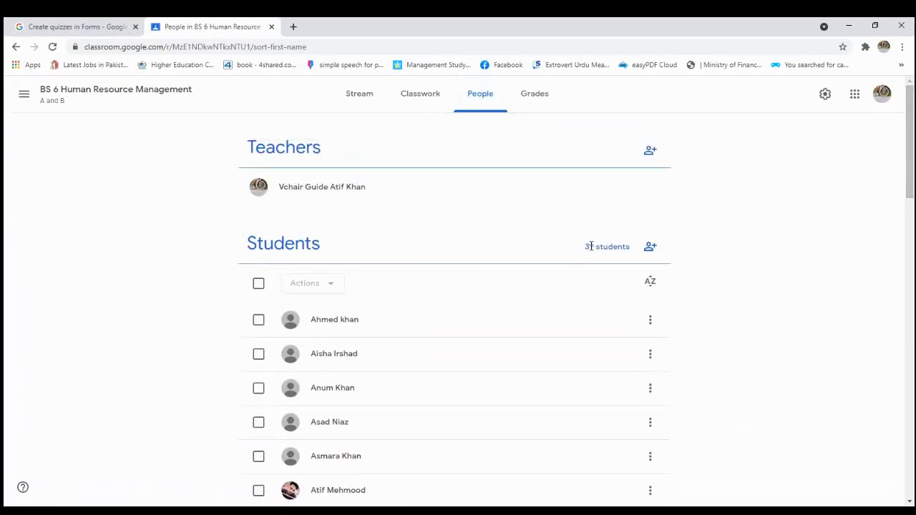
pyautogui.moveTo(585, 247); pyautogui.dragTo(633, 249)
# Return to the class overview, open BS 6 Secretarial Law, and copy the invite link from its enlarged class code
pyautogui.click(17, 47)
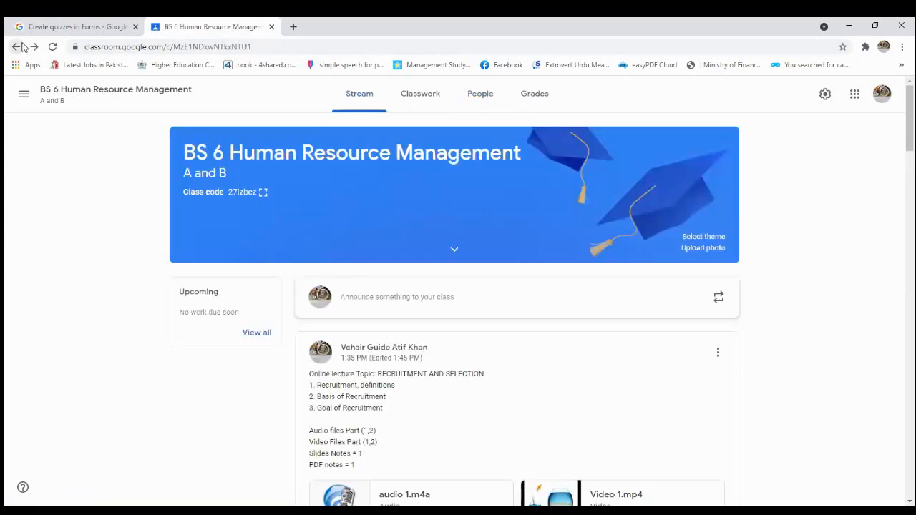
pyautogui.click(22, 46)
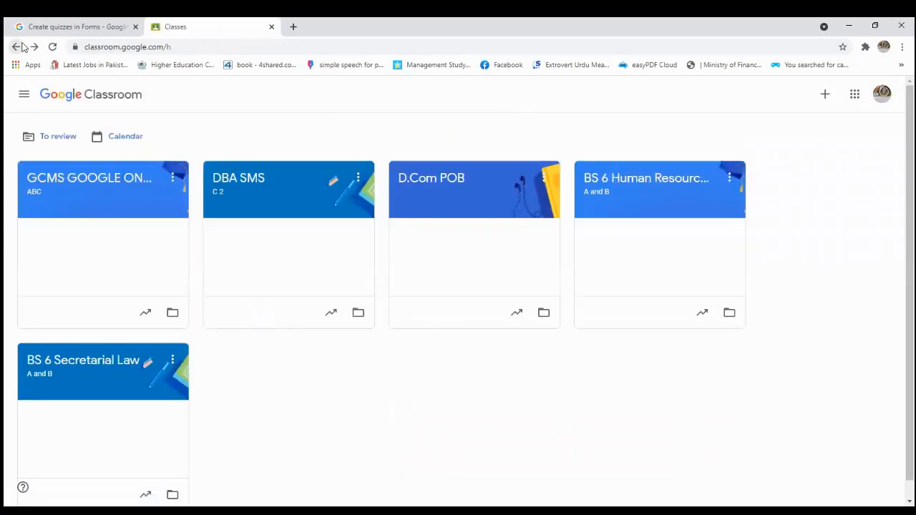
pyautogui.click(59, 360)
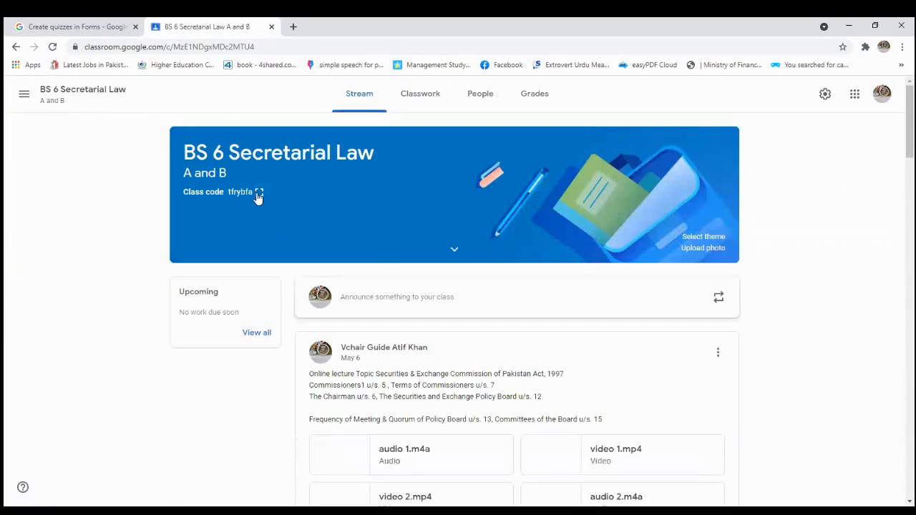
pyautogui.click(259, 198)
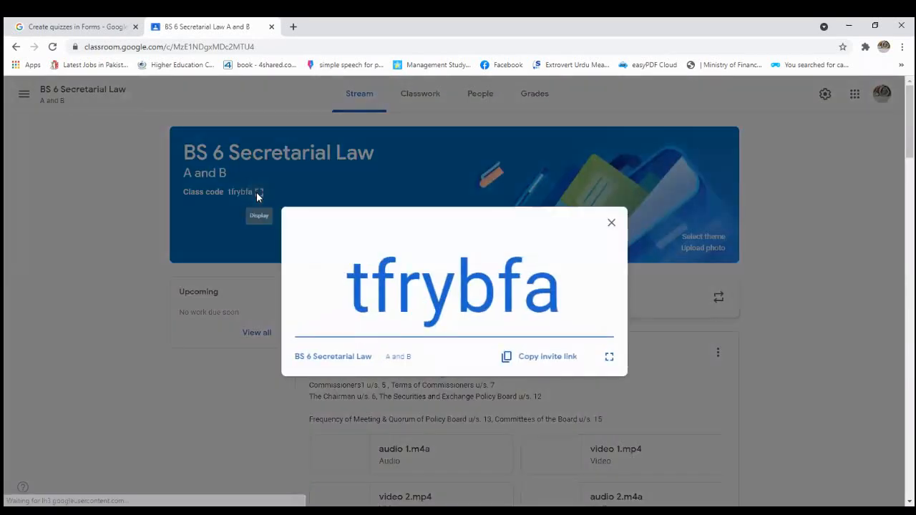
pyautogui.click(541, 364)
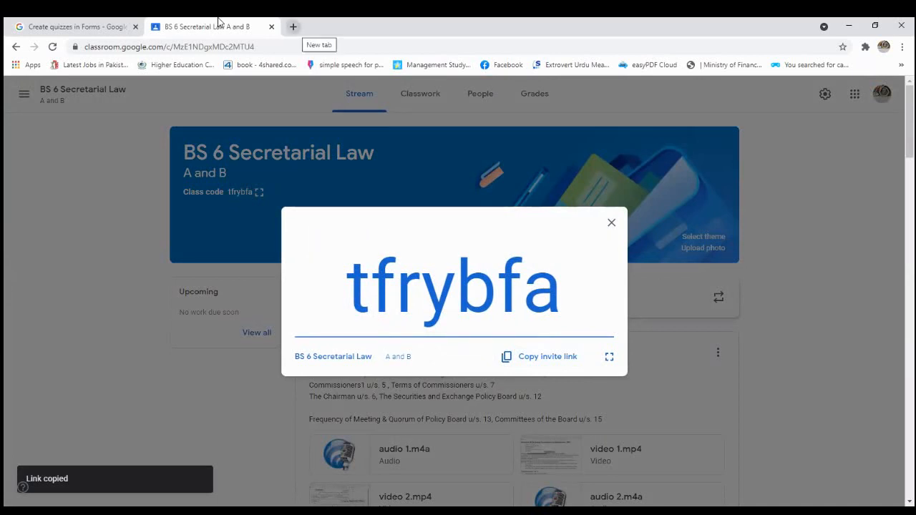
# Open WhatsApp Web in a new tab through a search for whatsapp web, and sign in with Keep me signed in turned off
pyautogui.hotkey('ctrl', 't')
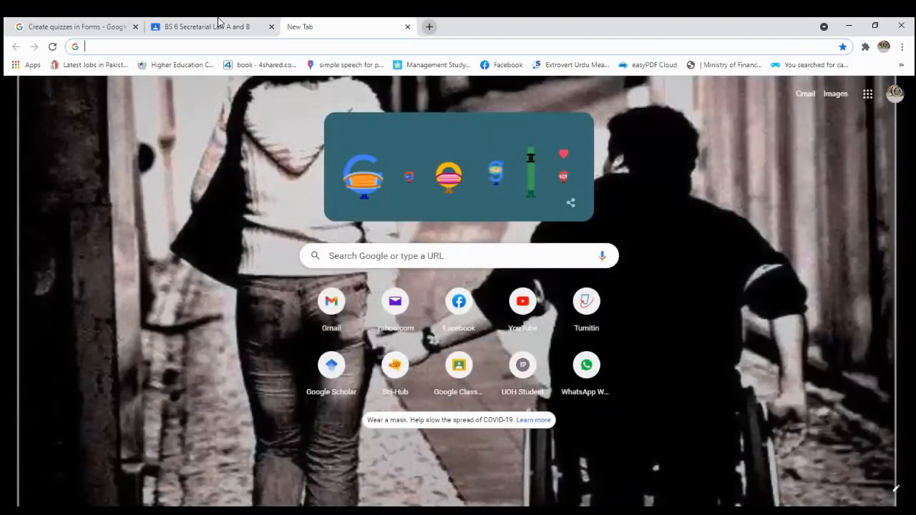
pyautogui.write('WHATSAAP')
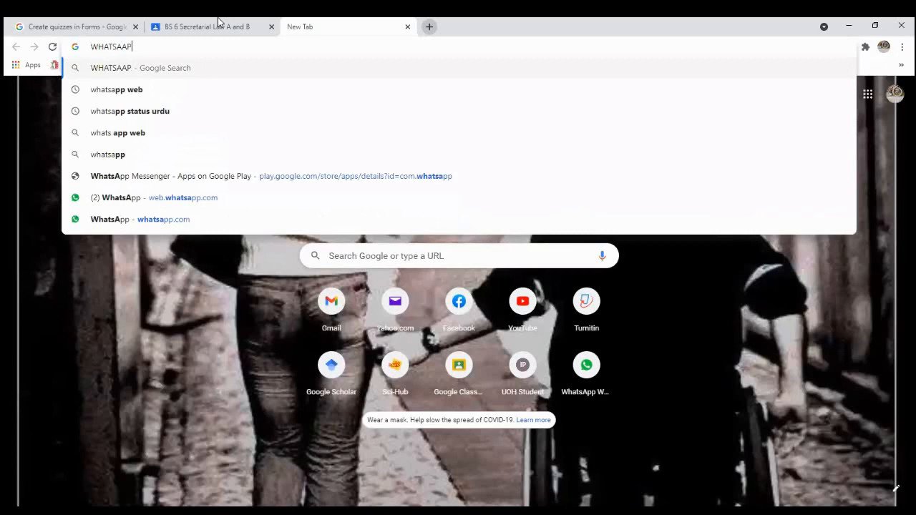
pyautogui.click(132, 91)
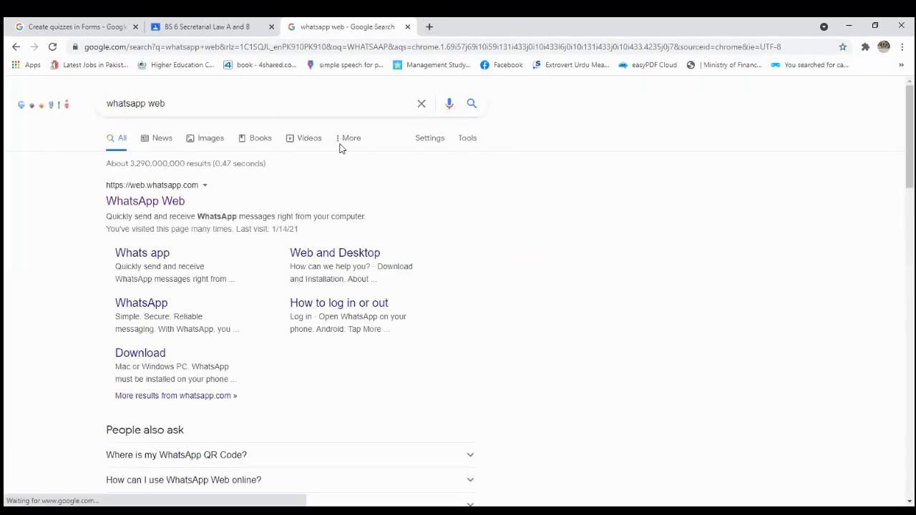
pyautogui.click(144, 202)
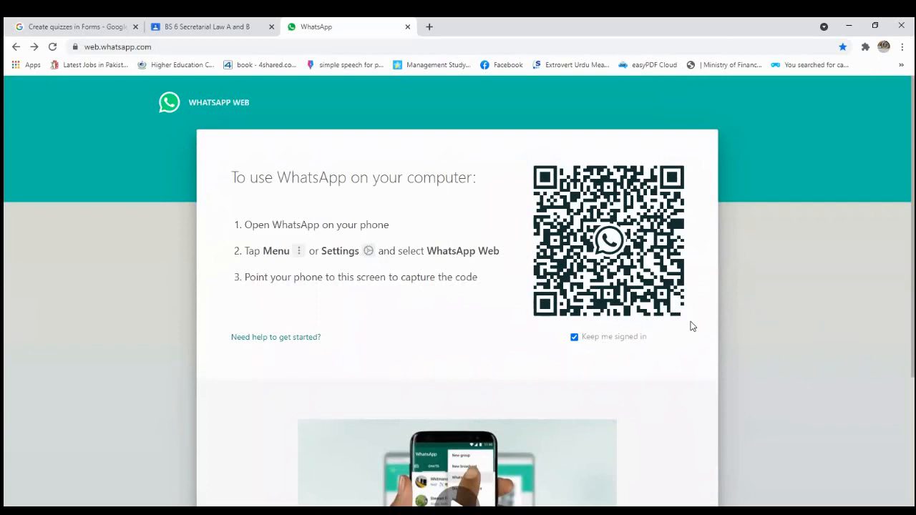
pyautogui.click(574, 337)
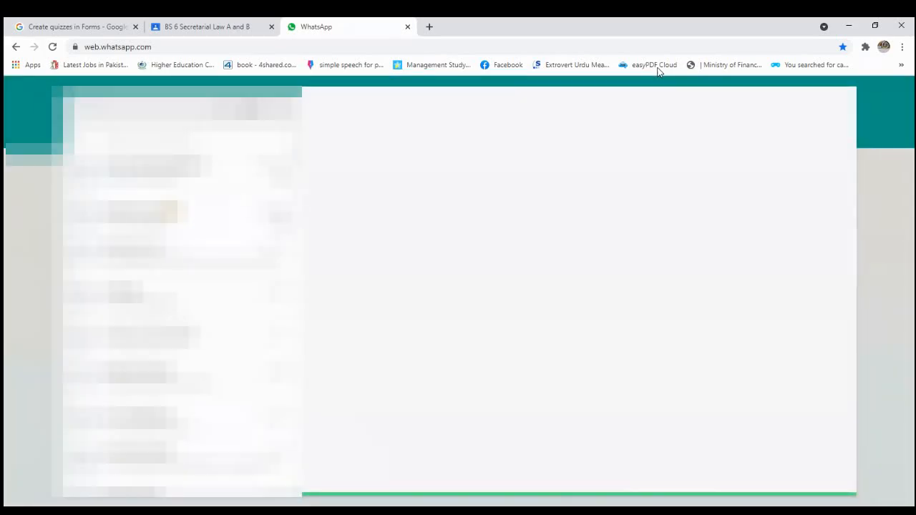
# Close the WhatsApp tab, copy the BS 6 Secretarial Law invite link again from its enlarged class code, and dismiss the code
pyautogui.hotkey('ctrl', 'w')
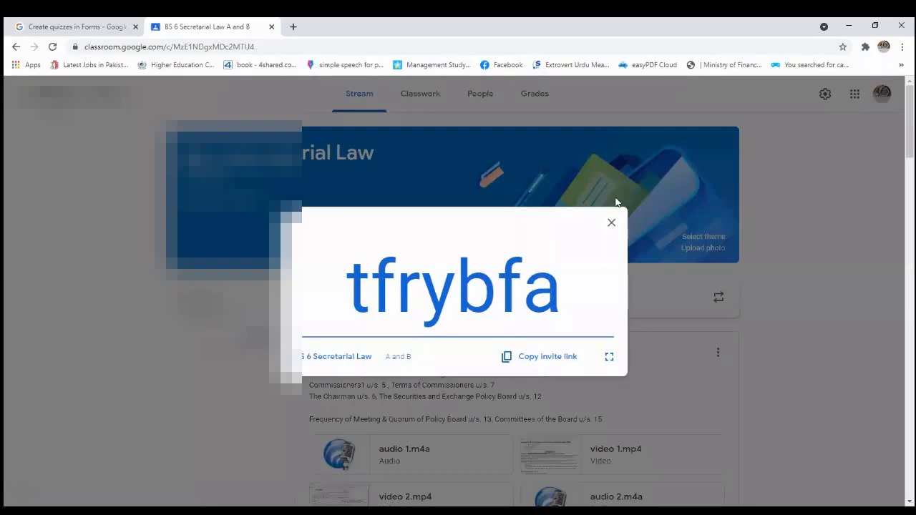
pyautogui.click(611, 222)
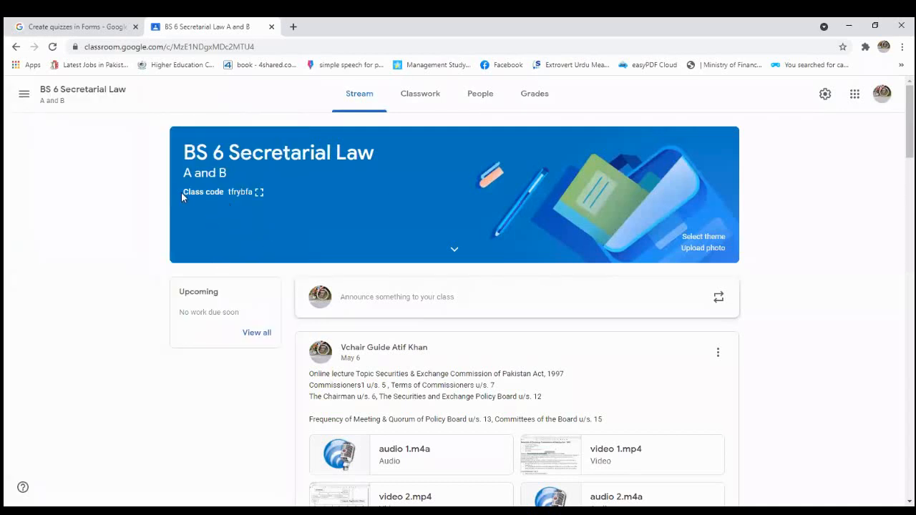
pyautogui.click(259, 193)
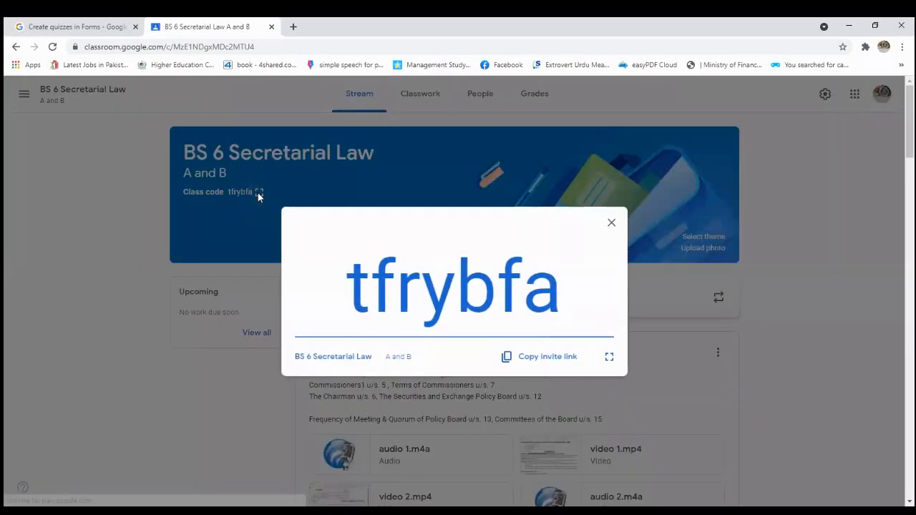
pyautogui.click(538, 361)
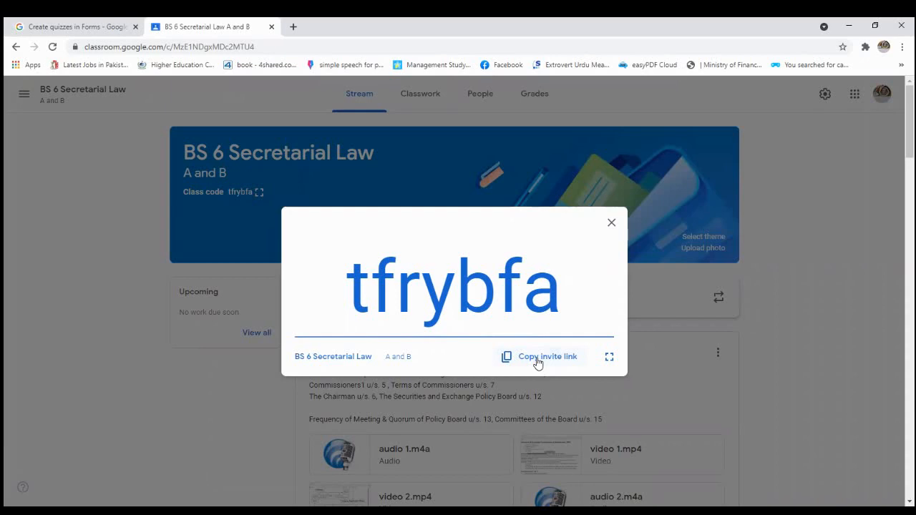
pyautogui.click(611, 223)
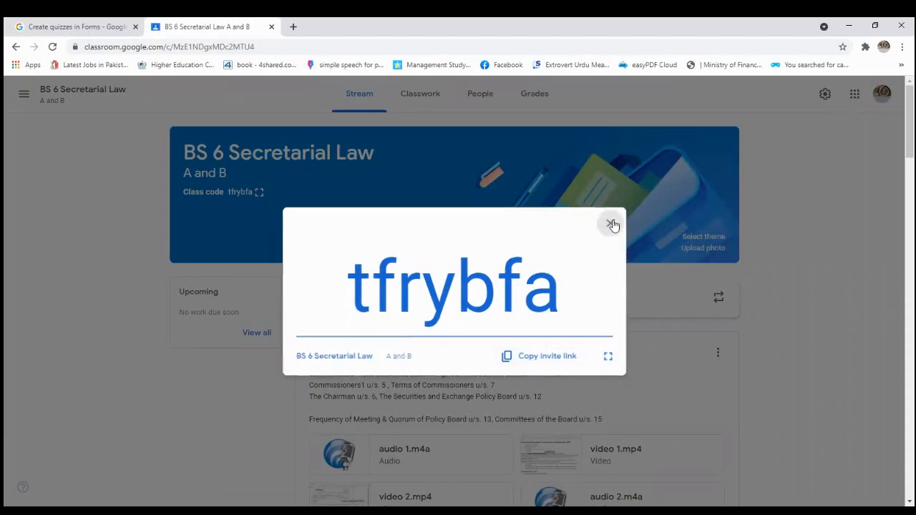
# Examine the lecture posts in the BS 6 Secretarial Law stream, including their audio, video, PDF and PowerPoint attachments and class comments
pyautogui.scroll(-5, 897, 168)
pyautogui.scroll(-5, 898, 208)
pyautogui.moveTo(897, 226); pyautogui.dragTo(898, 94)
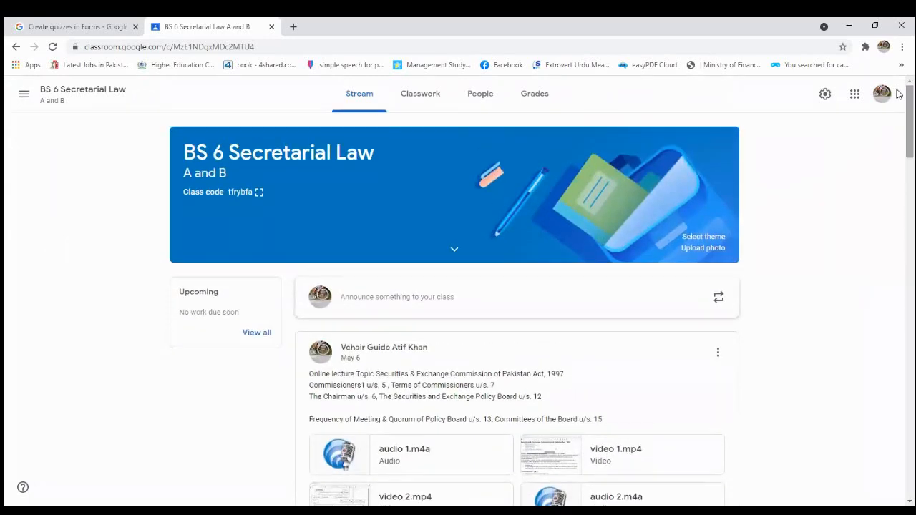
pyautogui.scroll(-2, 908, 108)
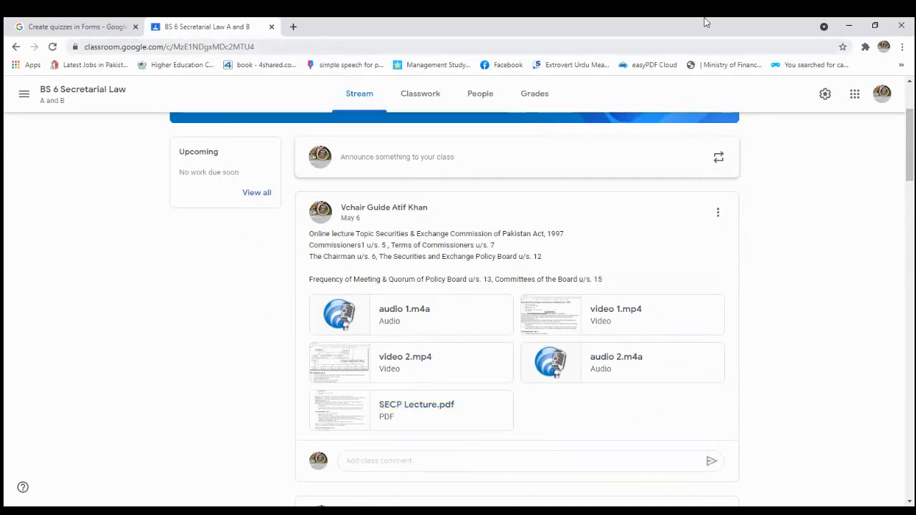
pyautogui.scroll(1, 897, 118)
pyautogui.scroll(1, 898, 107)
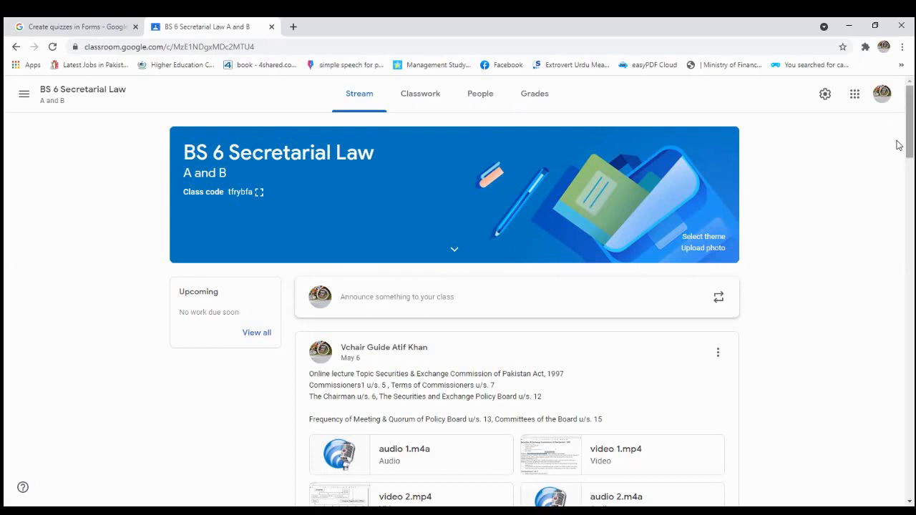
pyautogui.moveTo(898, 143); pyautogui.dragTo(899, 204)
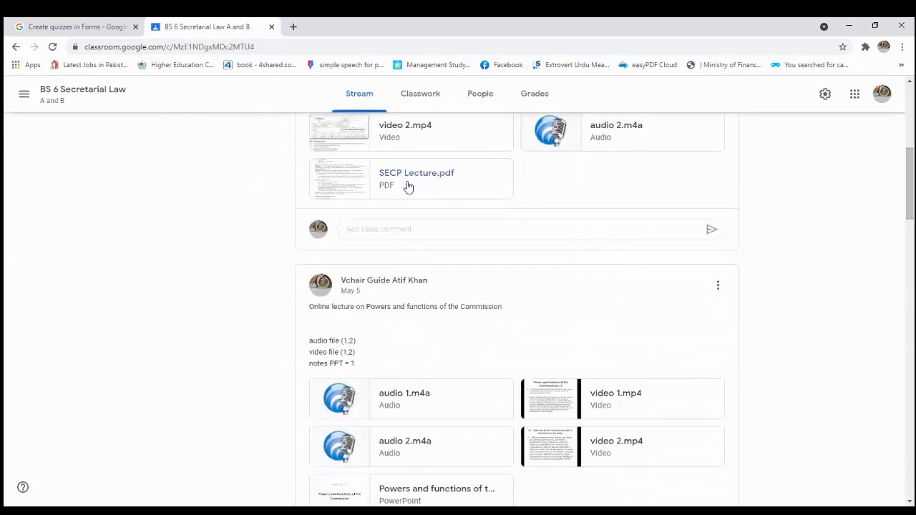
pyautogui.click(414, 230)
pyautogui.click(893, 242)
pyautogui.moveTo(899, 208); pyautogui.dragTo(899, 134)
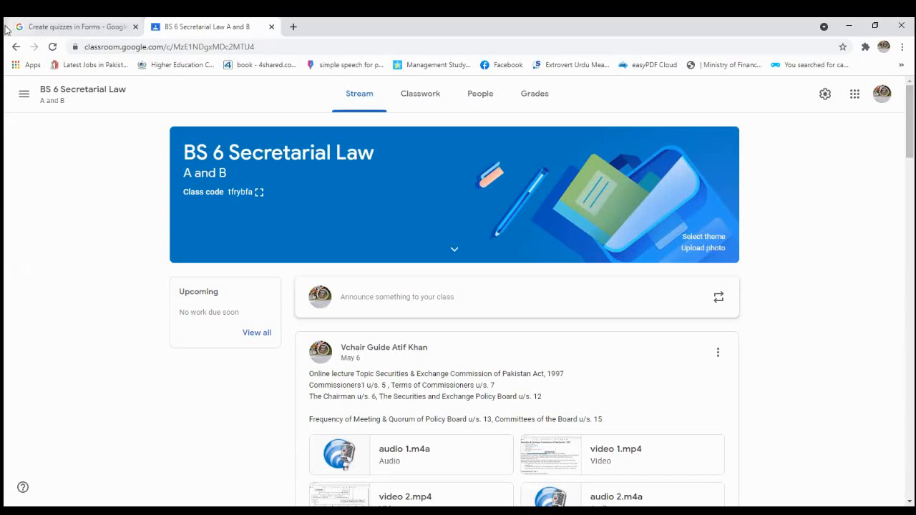
# Return to the class overview and open the Classwork page of GCMS GOOGLE ONLINE CLASS
pyautogui.click(24, 96)
pyautogui.click(52, 97)
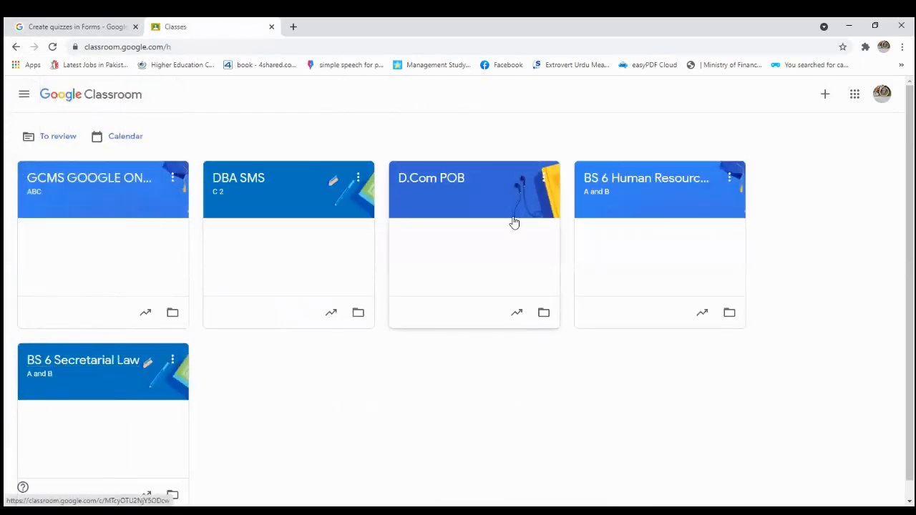
pyautogui.click(99, 180)
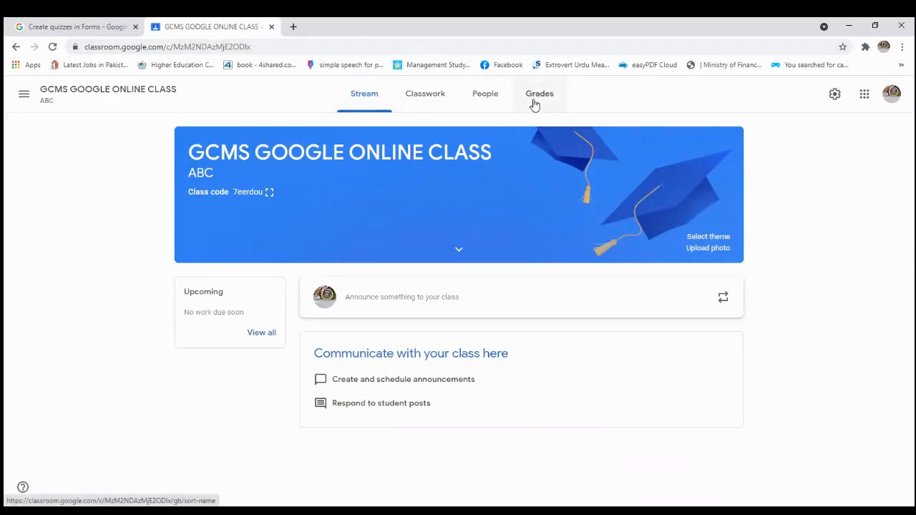
pyautogui.click(440, 113)
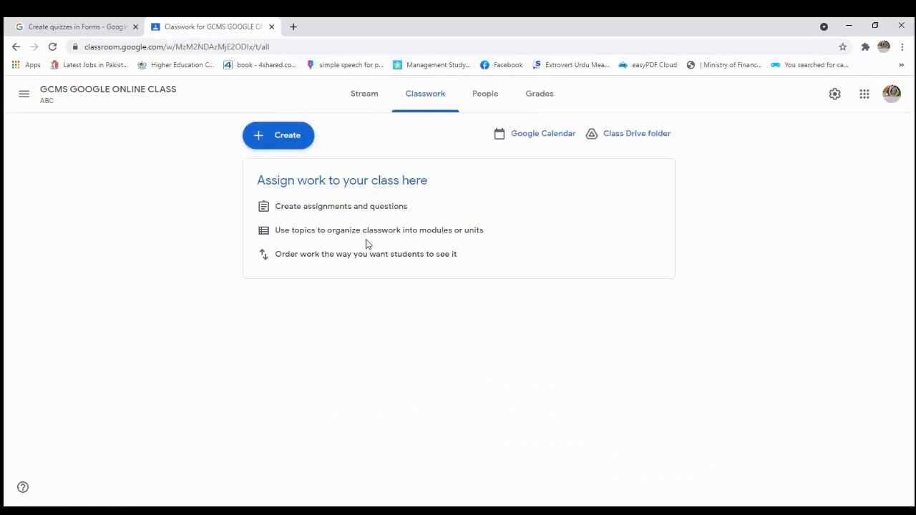
# Start a new quiz assignment for the class and open its attached Blank Quiz form for editing
pyautogui.click(293, 144)
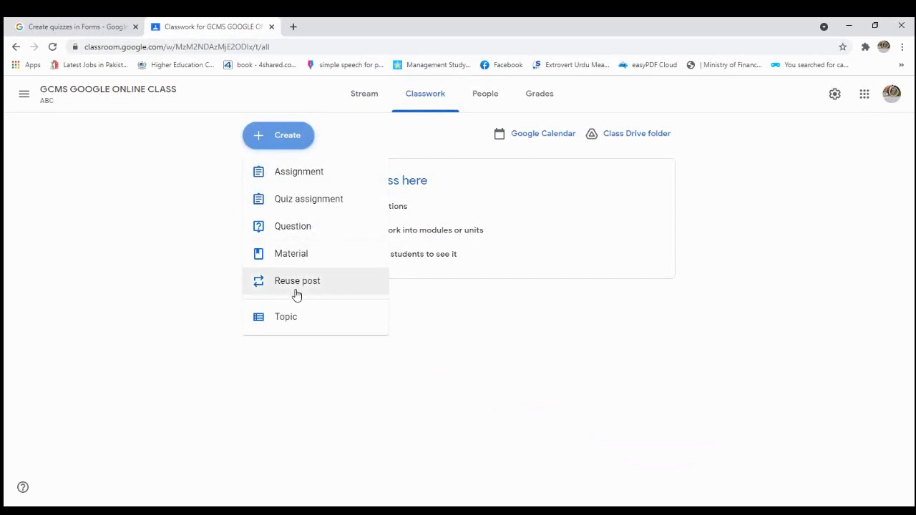
pyautogui.click(296, 203)
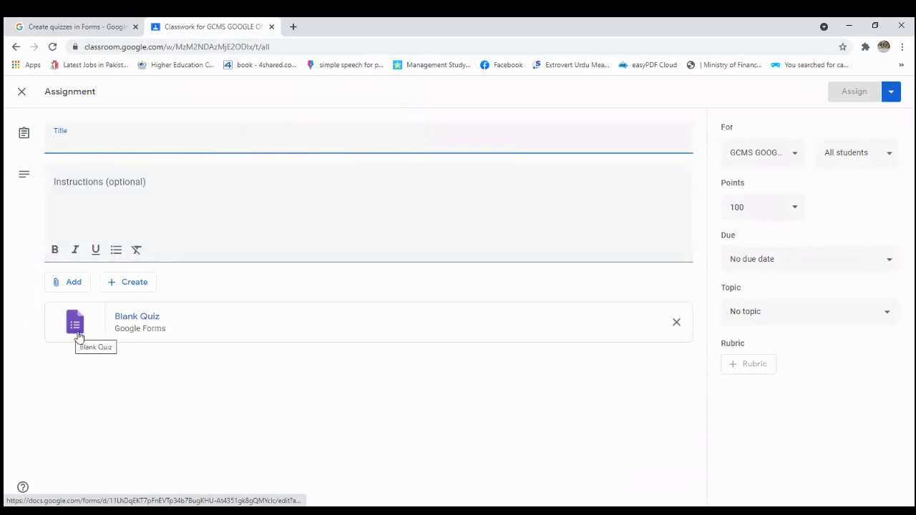
pyautogui.click(139, 320)
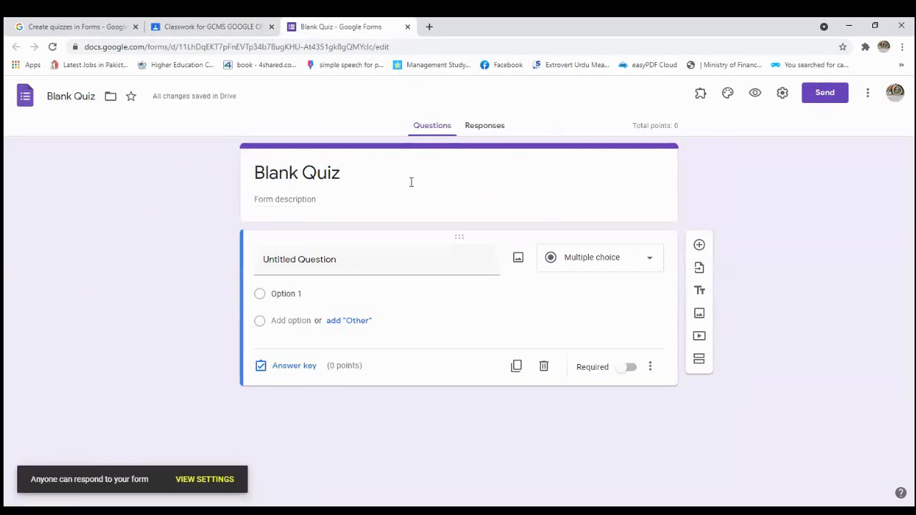
# Title the quiz form "GENERAL INFORMATION" and describe it as "please mention your information in following blanks"
pyautogui.click(318, 177)
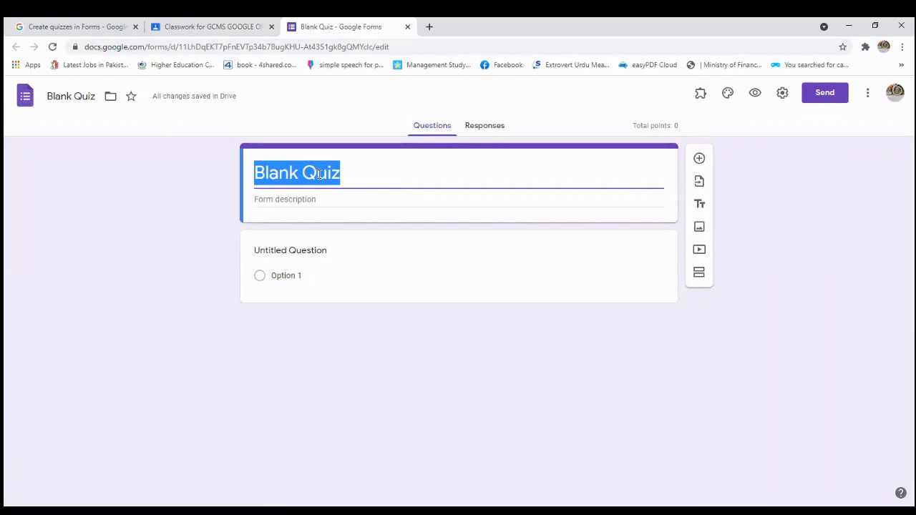
pyautogui.write('GEN')
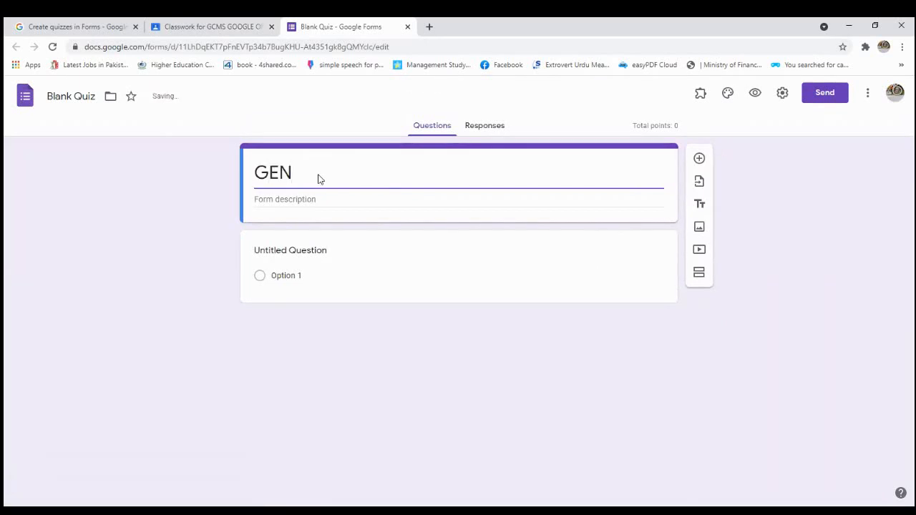
pyautogui.write('ERA')
pyautogui.press('BackSpace')
pyautogui.write('ERAL INFORMATION')
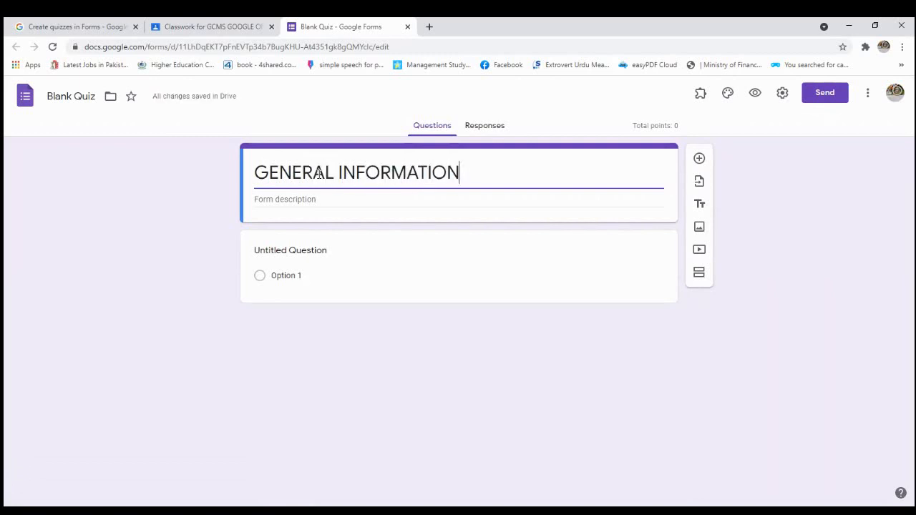
pyautogui.click(346, 198)
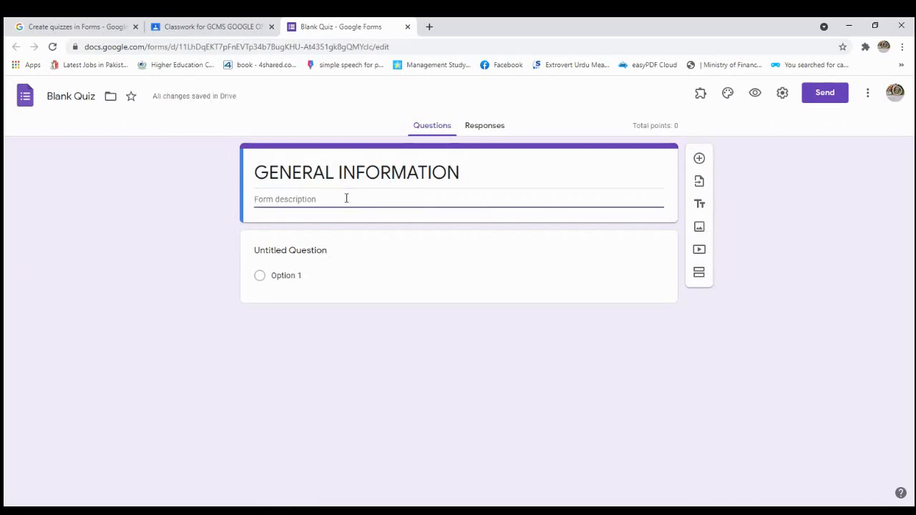
pyautogui.write('please')
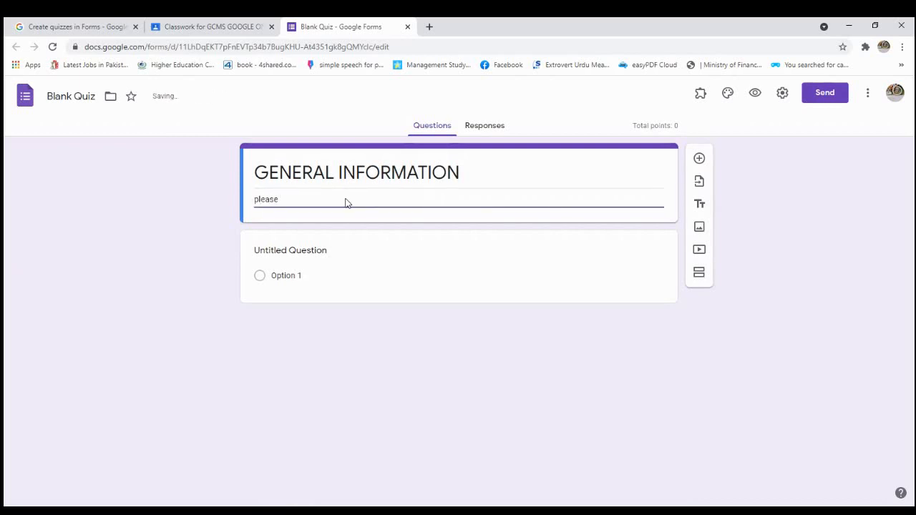
pyautogui.write(' mention your information in followin')
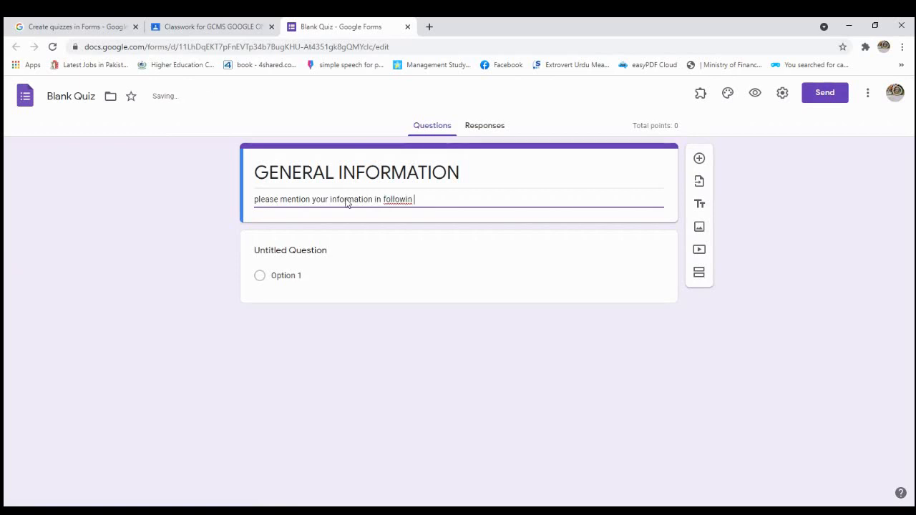
pyautogui.write('g blanks')
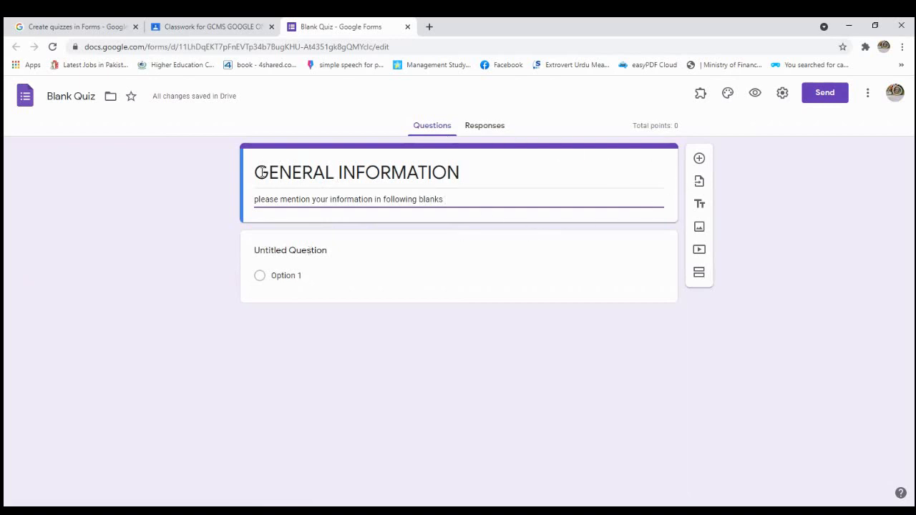
# Retitle the form "Mid term HRM 2021" and replace its description with "Part : 1 give you information"
pyautogui.tripleClick(447, 172)
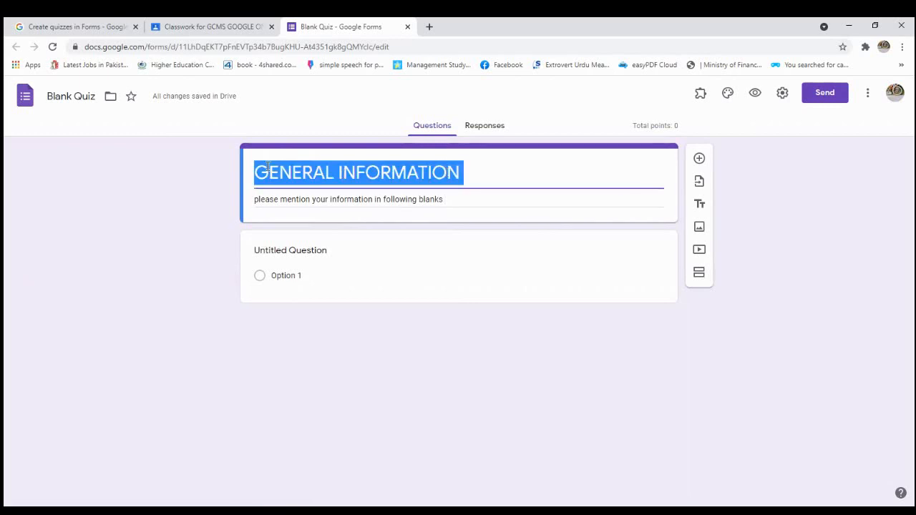
pyautogui.write('Mid term ')
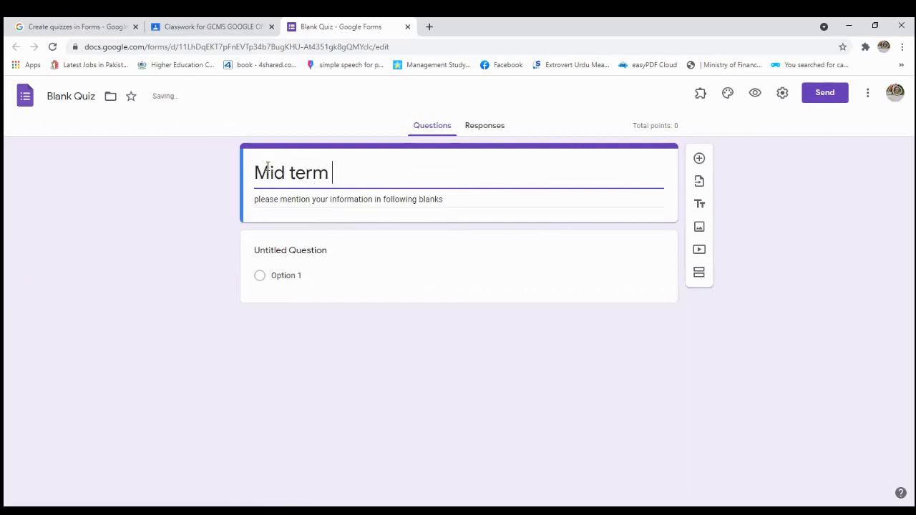
pyautogui.write('HR')
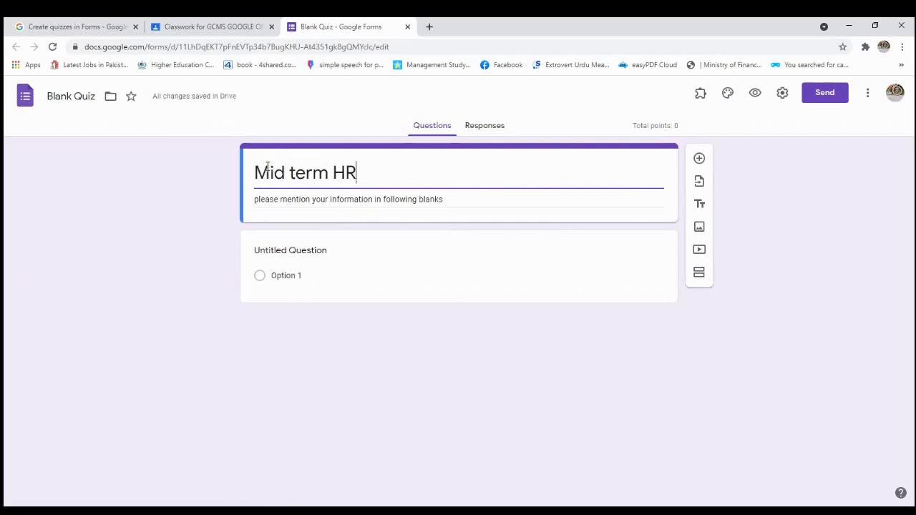
pyautogui.write('M 2021')
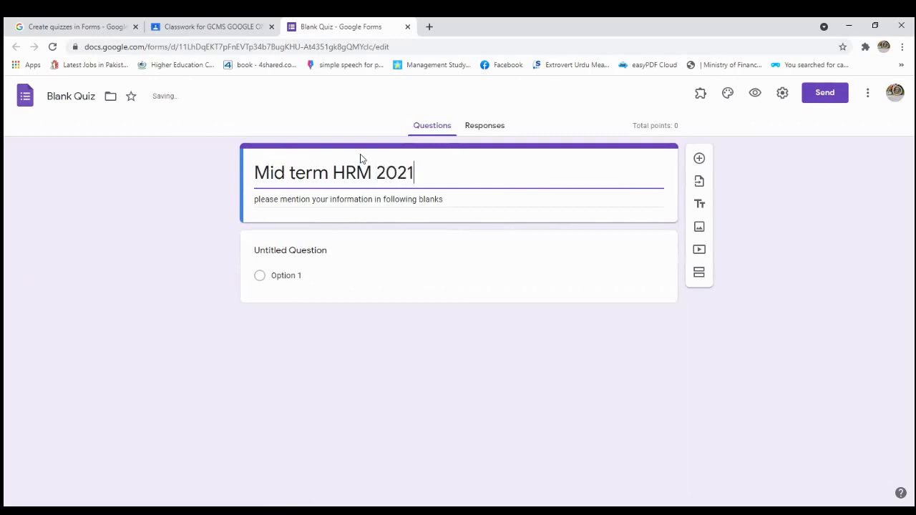
pyautogui.moveTo(456, 202); pyautogui.dragTo(289, 185)
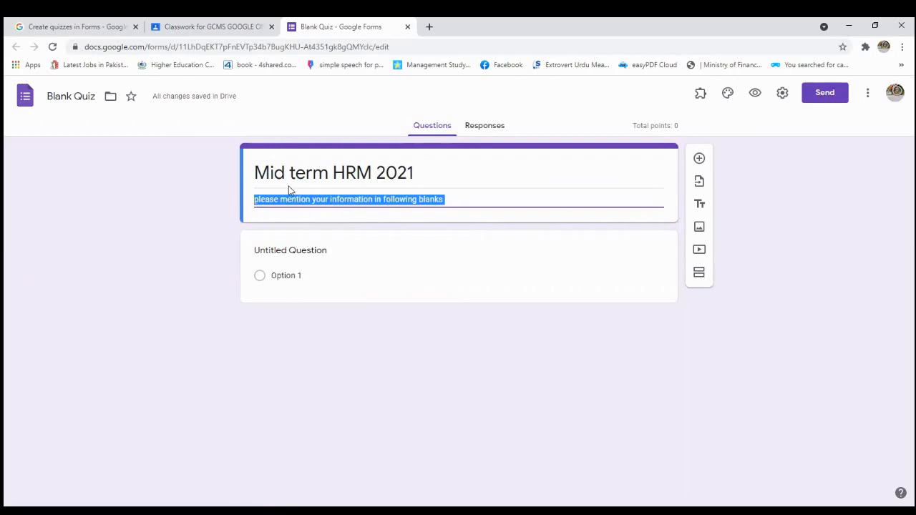
pyautogui.write('Part ')
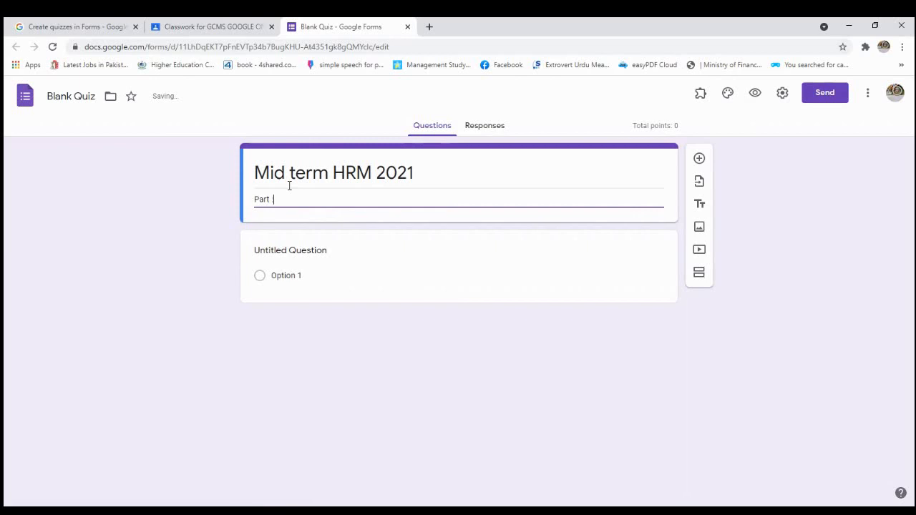
pyautogui.write(': 1 give you information')
# Turn the untitled question into a required short-answer question called "Name"
pyautogui.click(291, 254)
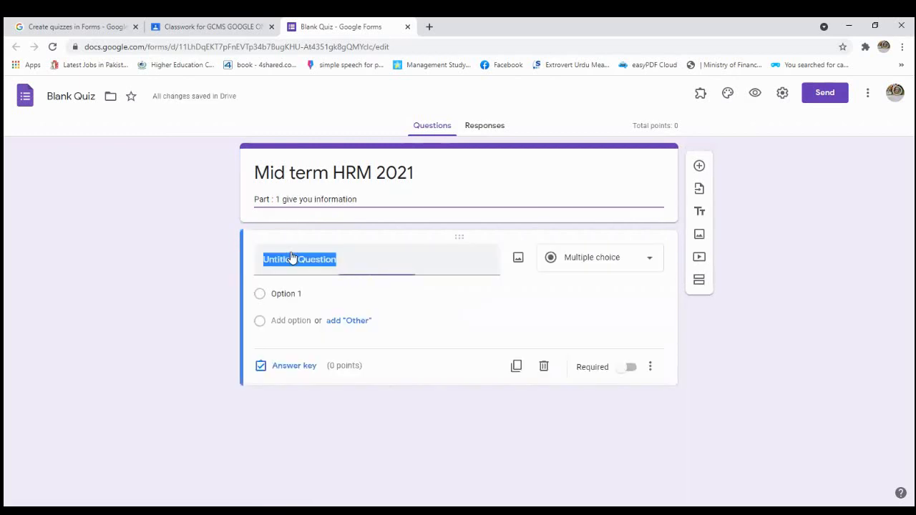
pyautogui.click(209, 224)
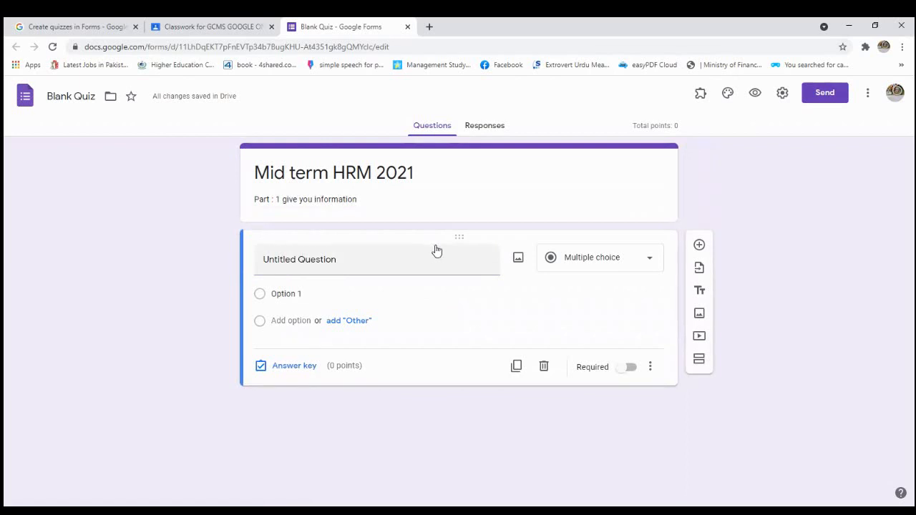
pyautogui.click(350, 259)
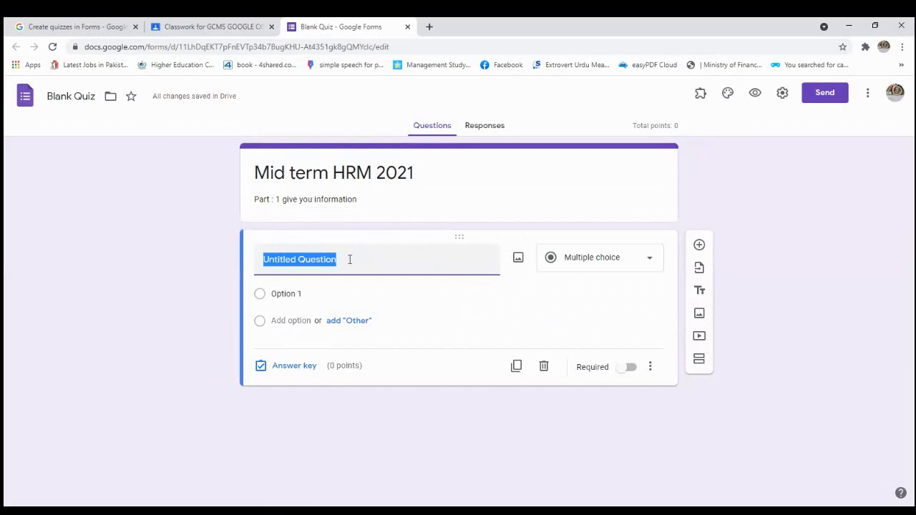
pyautogui.write('Name')
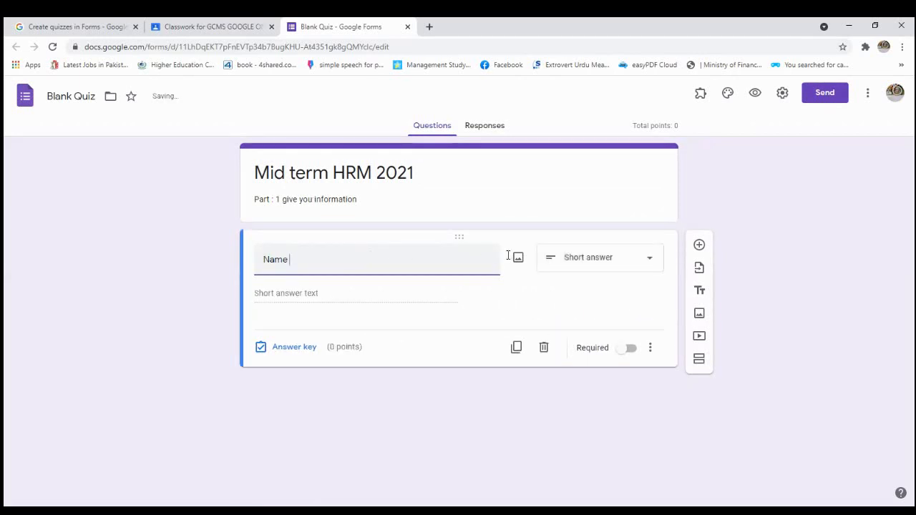
pyautogui.click(579, 261)
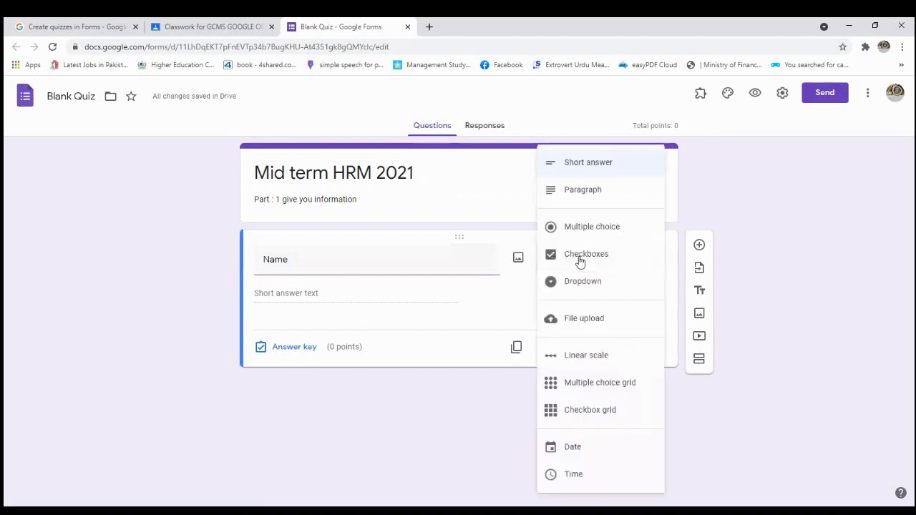
pyautogui.click(578, 163)
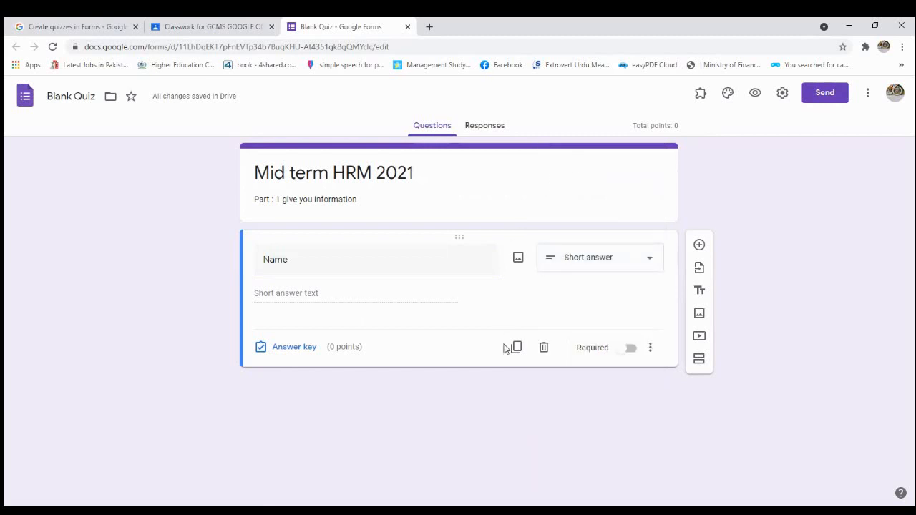
pyautogui.click(629, 350)
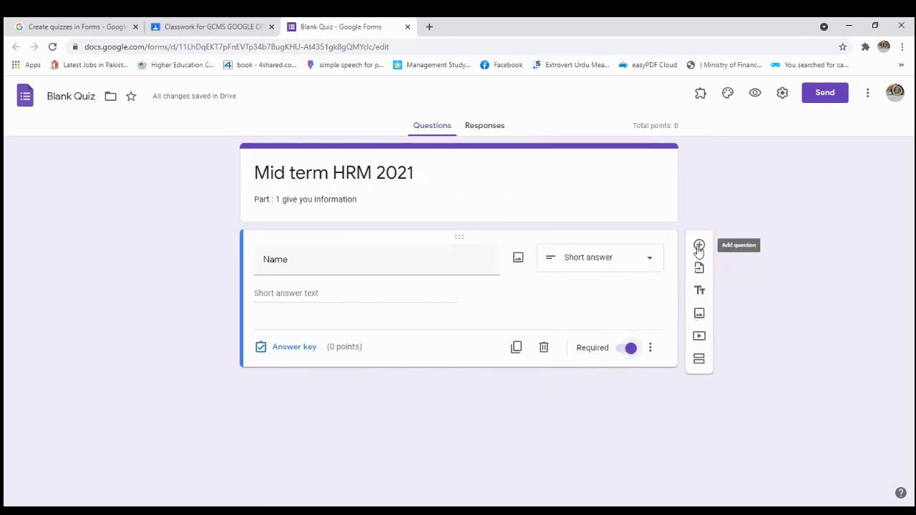
# Duplicate the Name question, renaming the original "Student Name" and the copy "Roll No"
pyautogui.click(515, 350)
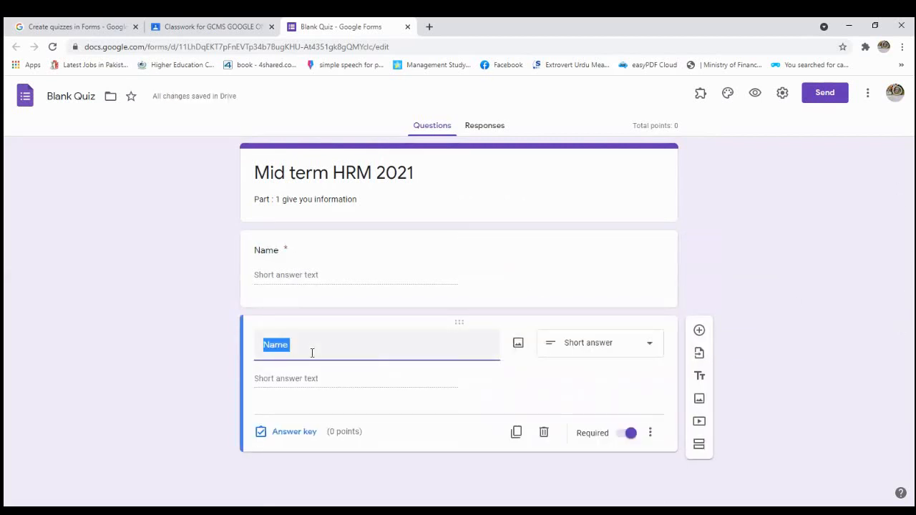
pyautogui.click(262, 251)
pyautogui.write('Student Name')
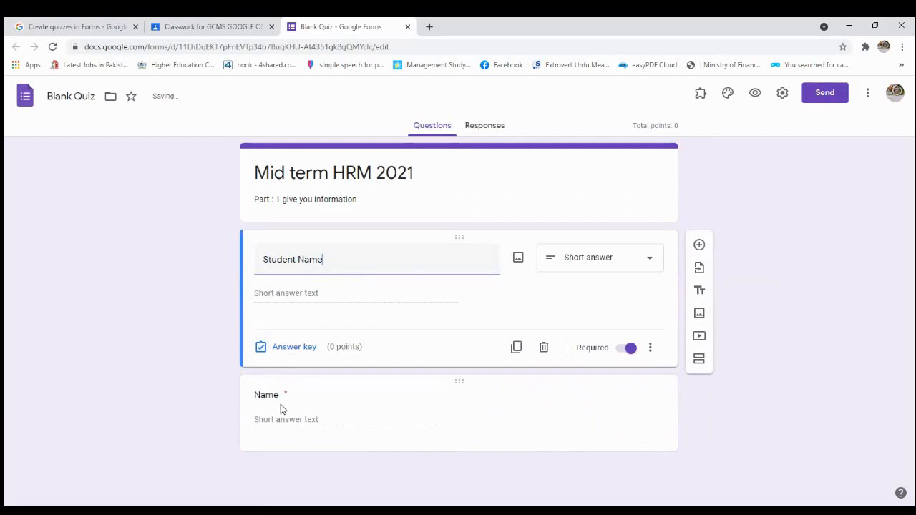
pyautogui.click(281, 404)
pyautogui.write('Ro')
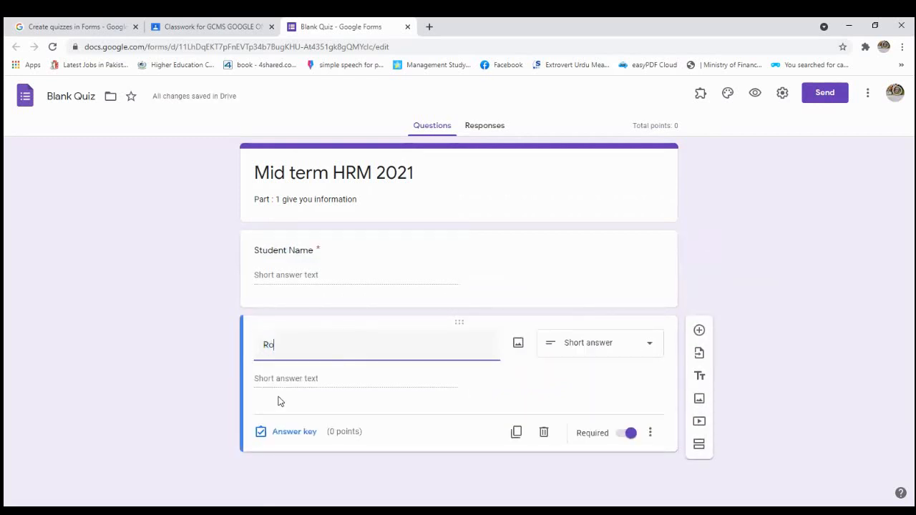
pyautogui.write('ll No')
# Add two more required short-answer questions, "Section" and "Email ID", by duplicating the Roll No question
pyautogui.click(517, 435)
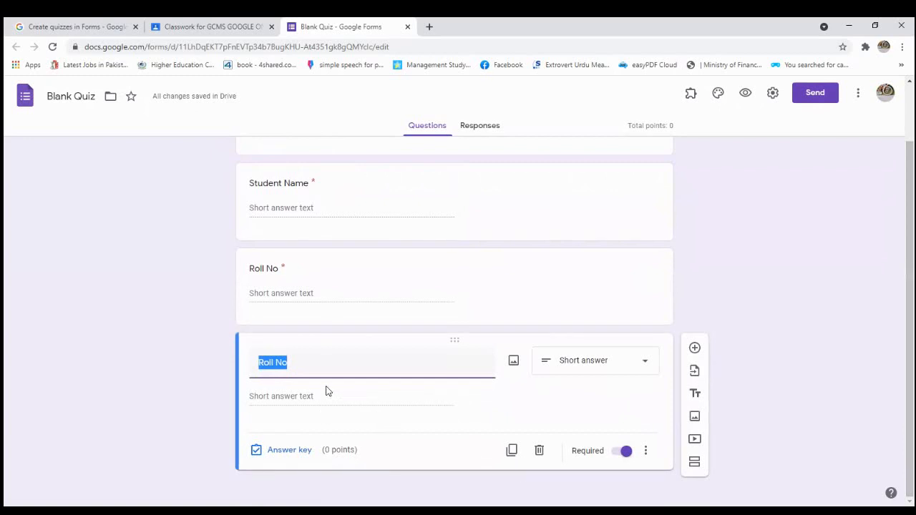
pyautogui.write('Section')
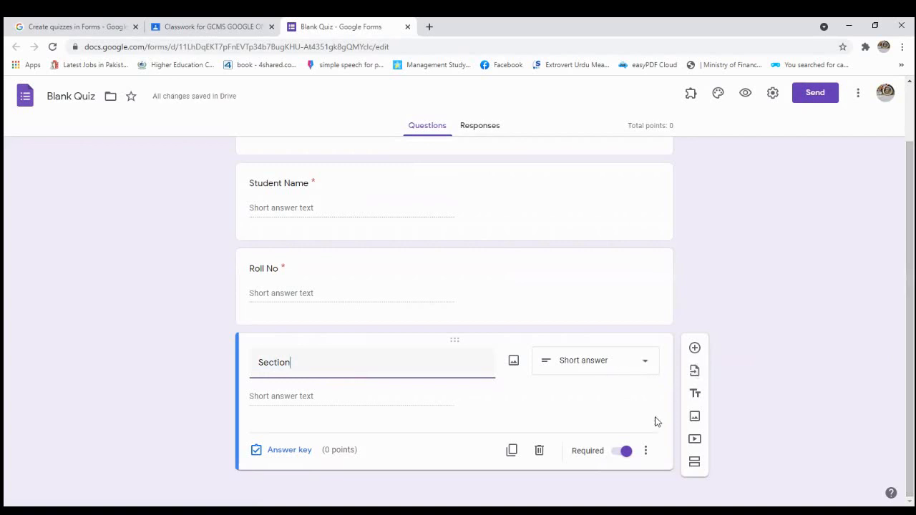
pyautogui.click(511, 451)
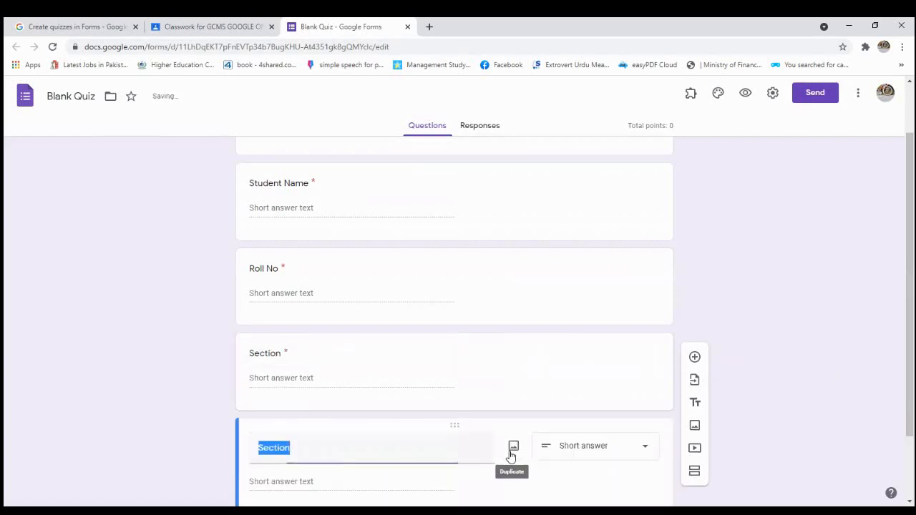
pyautogui.write('Email')
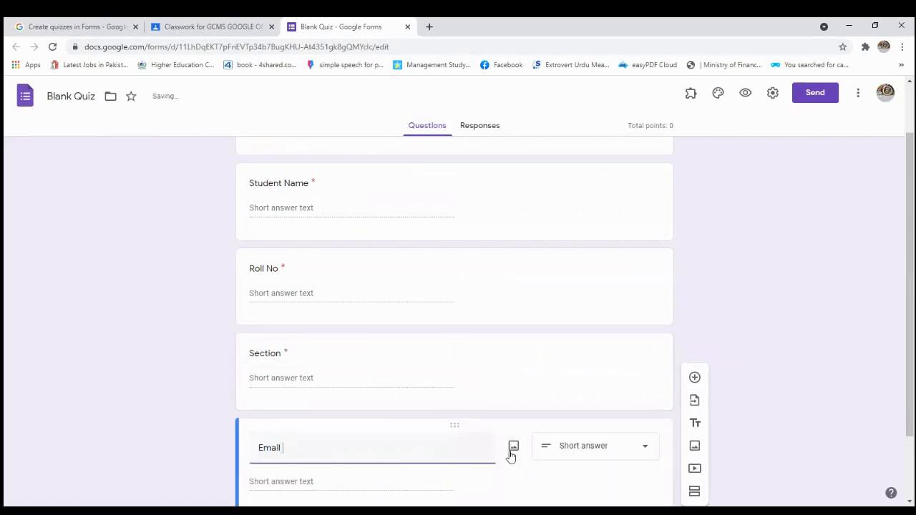
pyautogui.write(' ID')
pyautogui.scroll(-2, 896, 418)
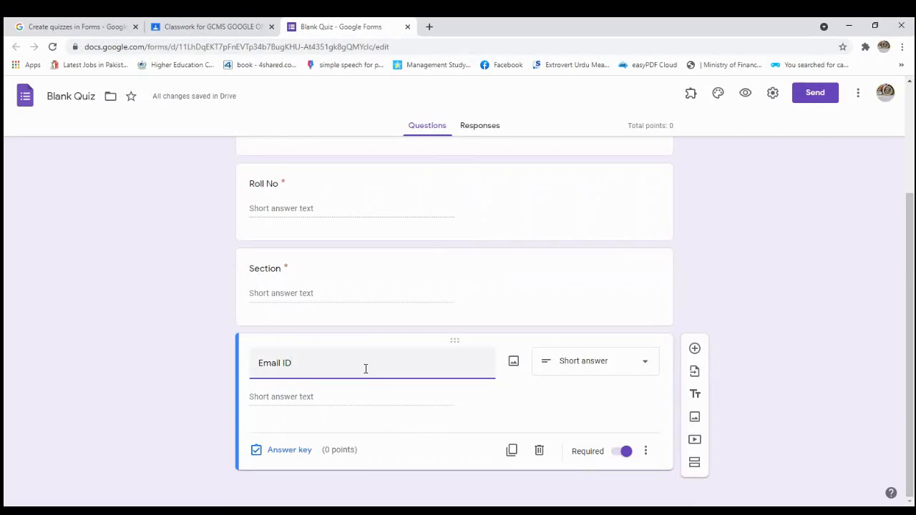
pyautogui.click(695, 350)
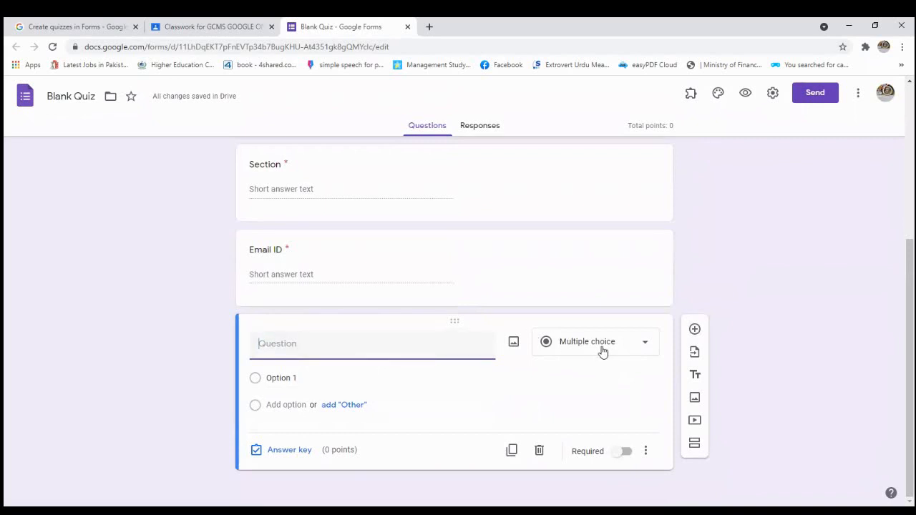
pyautogui.rightClick(453, 323)
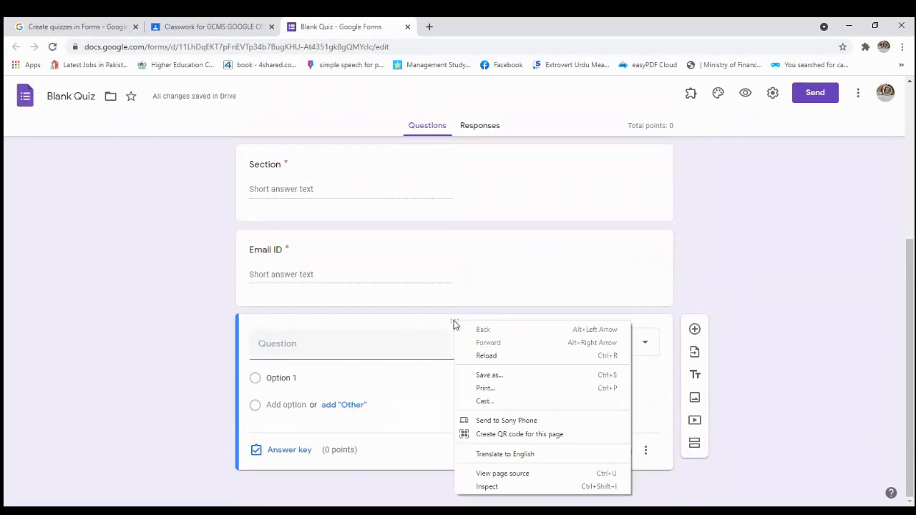
pyautogui.click(778, 449)
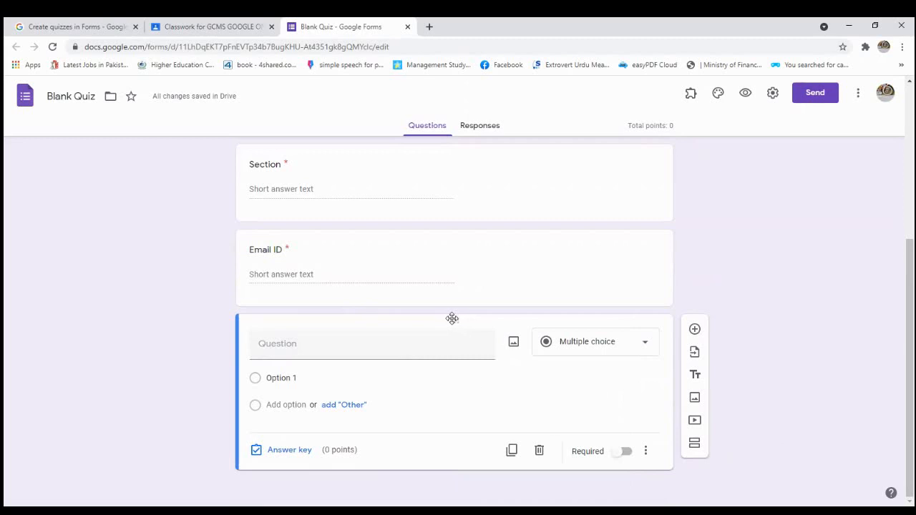
pyautogui.click(538, 453)
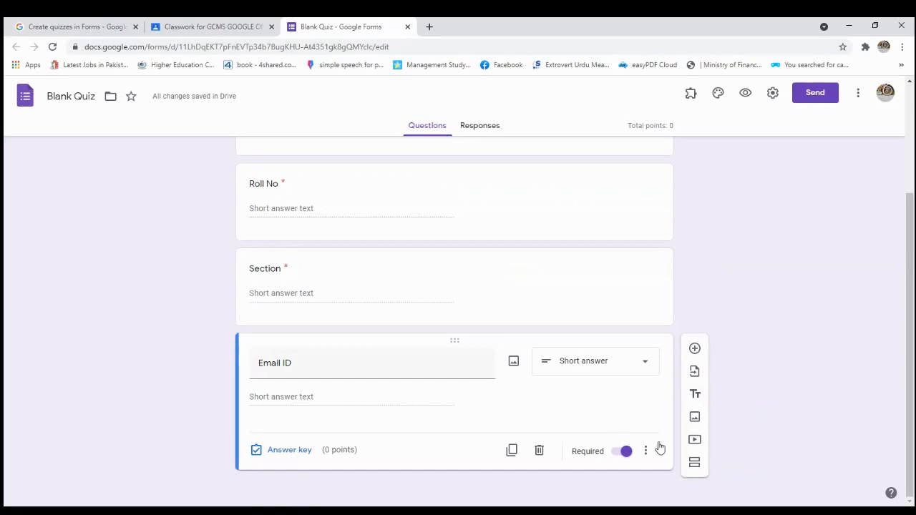
# Add a new section after the Email ID question and title it "MCQ Question"
pyautogui.click(695, 466)
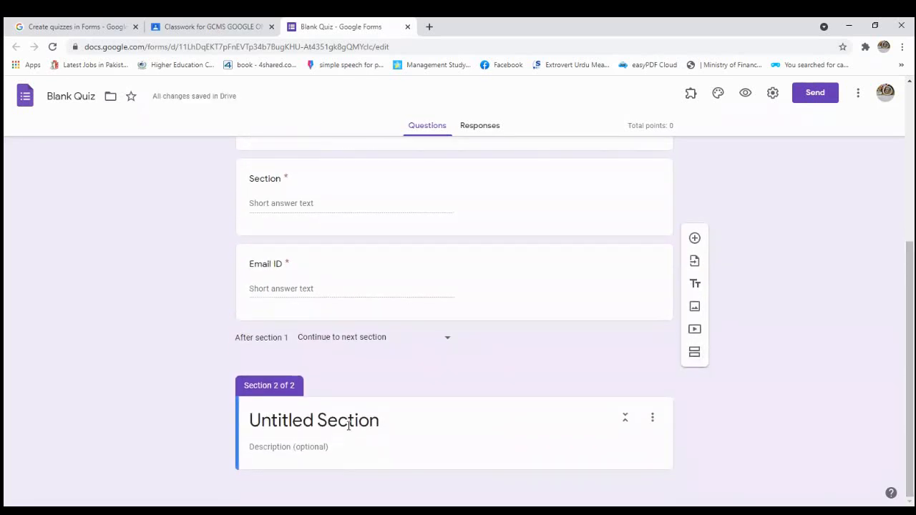
pyautogui.click(348, 425)
pyautogui.write('Q')
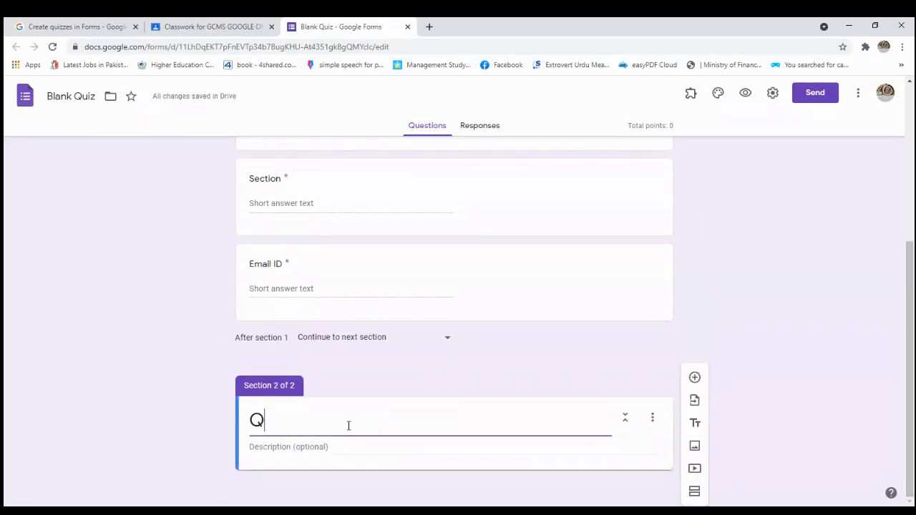
pyautogui.write('uestion')
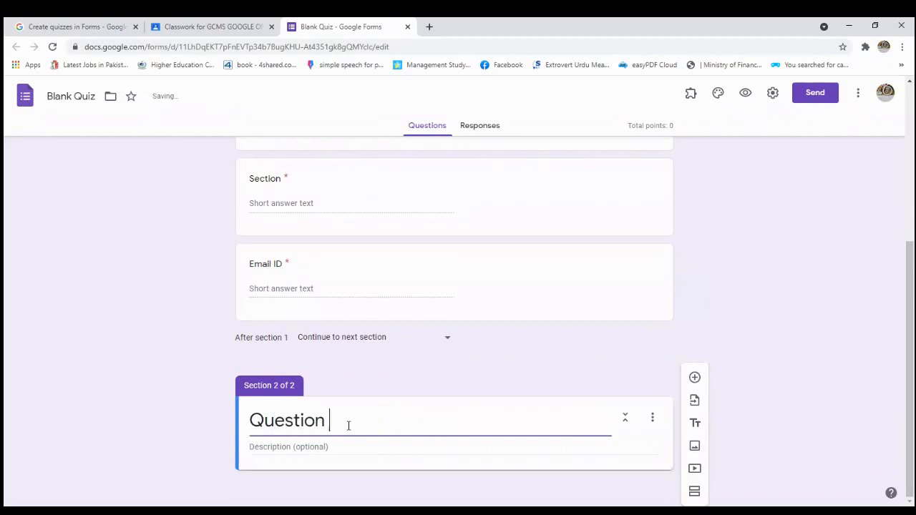
pyautogui.press('Left')
pyautogui.press('Left')
pyautogui.press('Left')
pyautogui.press('Left')
pyautogui.press('Left')
pyautogui.press('Left')
pyautogui.press('Left')
pyautogui.press('Left')
pyautogui.press('Left')
pyautogui.write('MCQ')
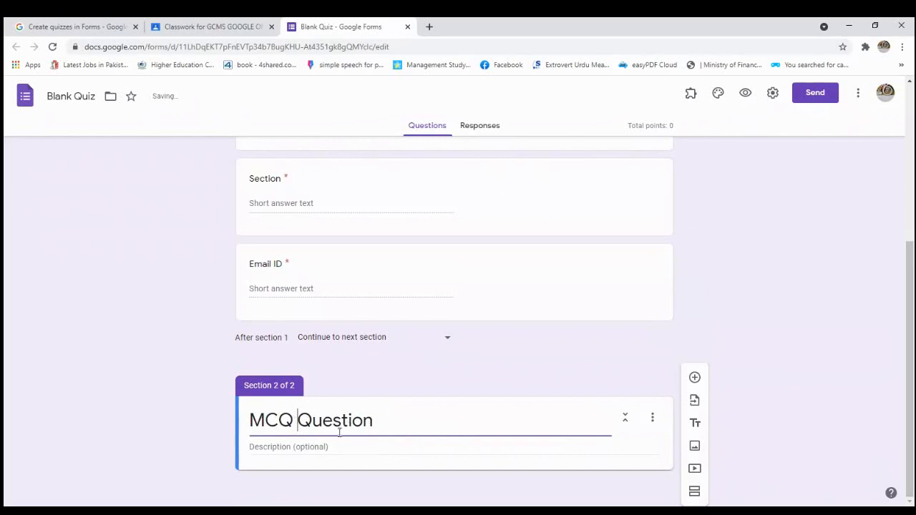
# Give the MCQ Question section the description "attempt all question. You have 50 mints to complete you mid term."
pyautogui.click(336, 445)
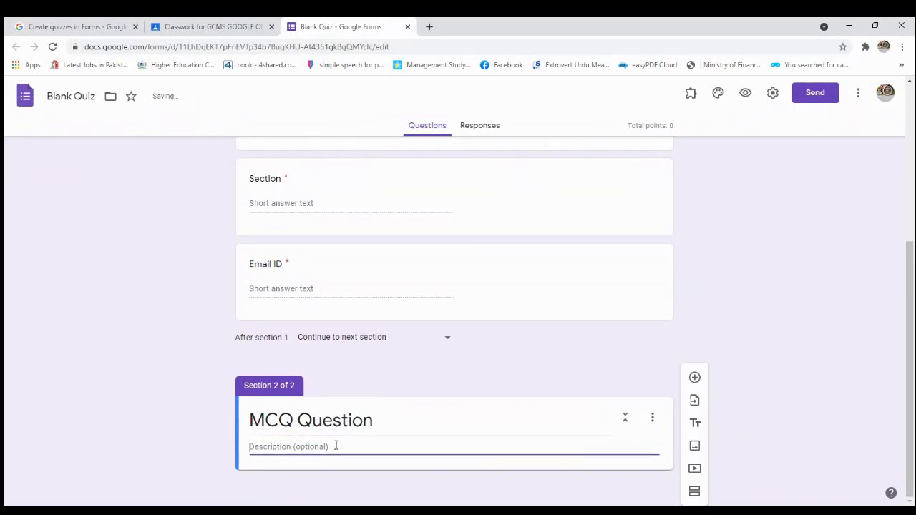
pyautogui.write('attempt all question. Yo')
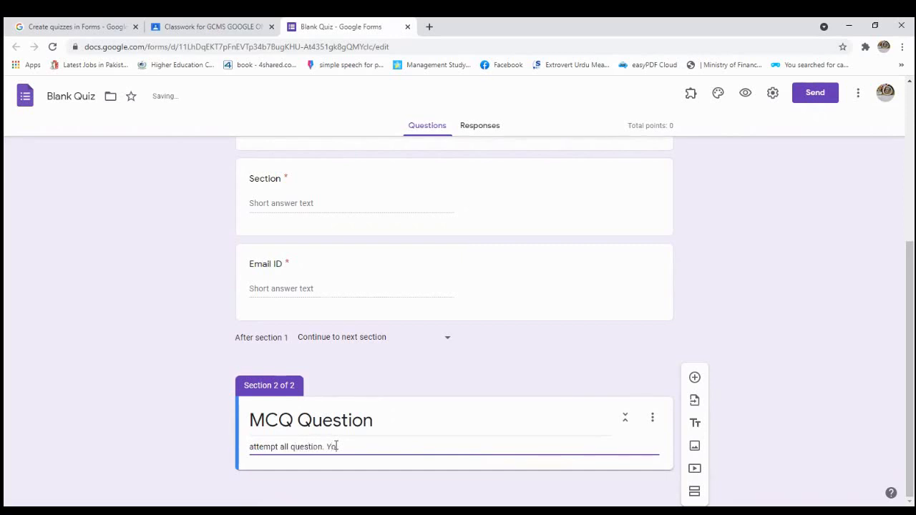
pyautogui.write('u have 50 mints to comppl')
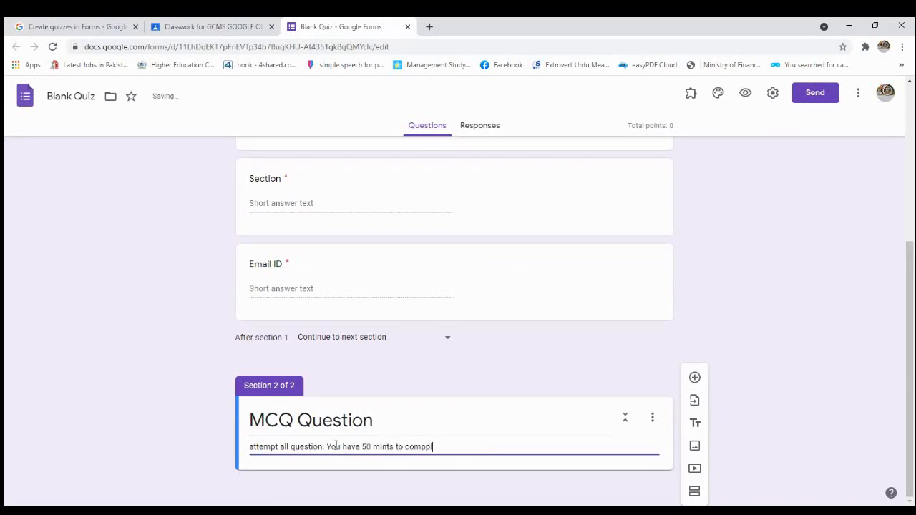
pyautogui.press('BackSpace')
pyautogui.write('lete you mid term.')
# Add a question to the MCQ Question section with the text "HRM is the funtion of Marketing"
pyautogui.click(695, 381)
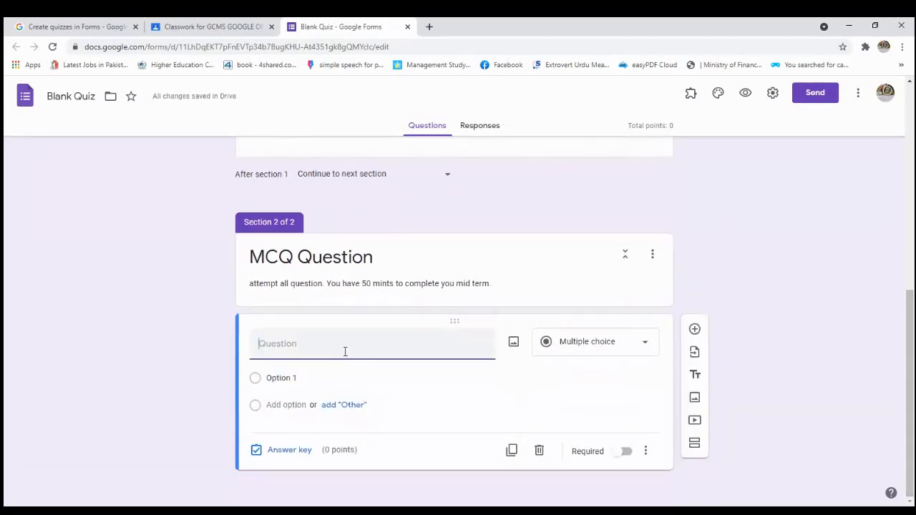
pyautogui.write('HRM is the fuction of Marketing')
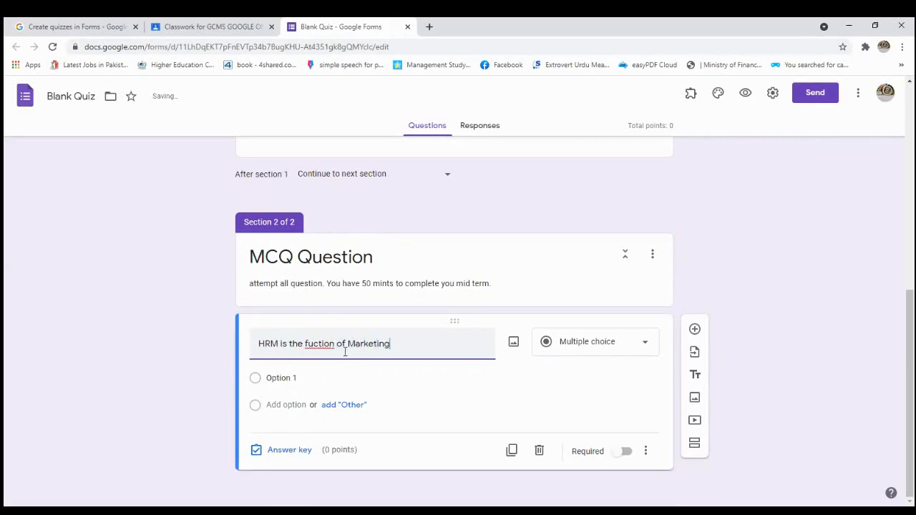
pyautogui.click(258, 386)
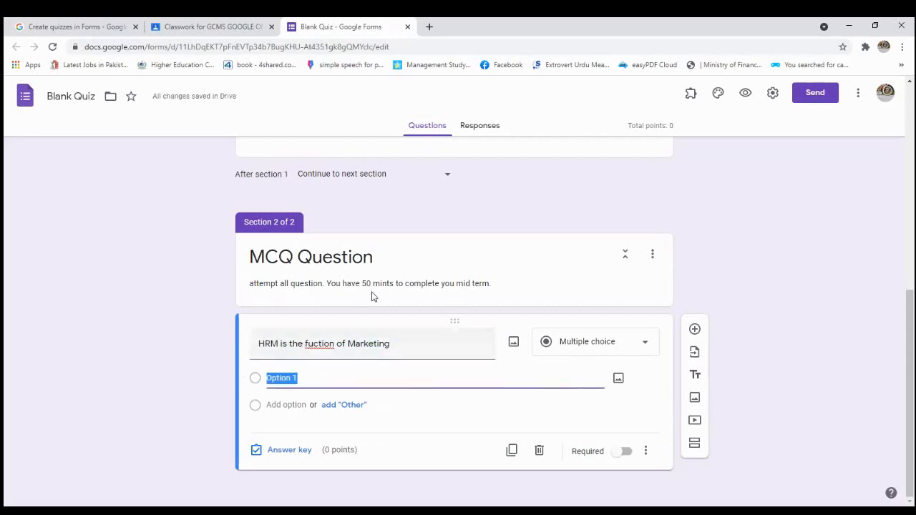
pyautogui.tripleClick(326, 346)
pyautogui.rightClick(326, 347)
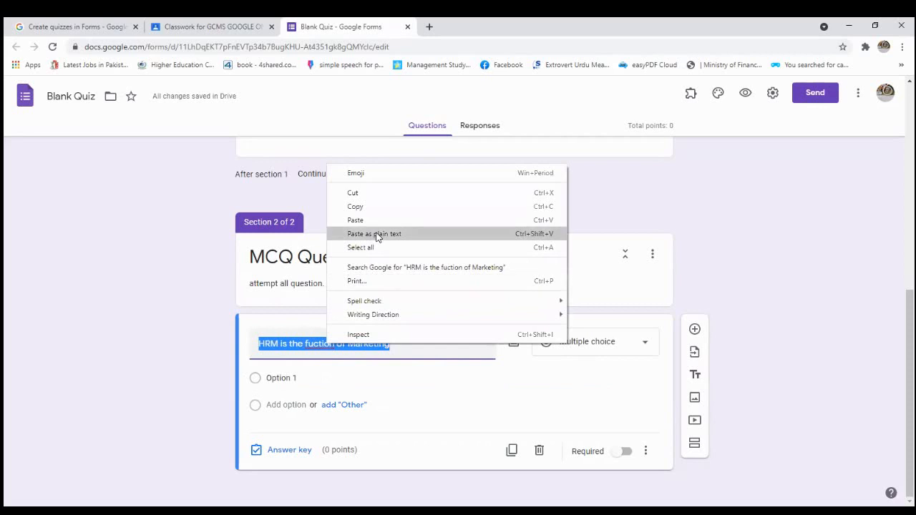
pyautogui.click(328, 343)
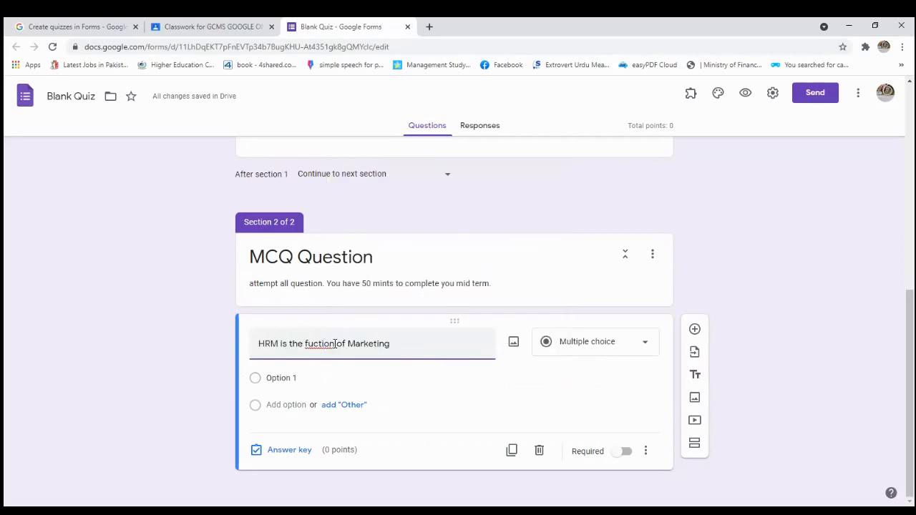
pyautogui.press('BackSpace')
pyautogui.press('BackSpace')
pyautogui.press('BackSpace')
pyautogui.press('BackSpace')
pyautogui.press('BackSpace')
pyautogui.write('nt')
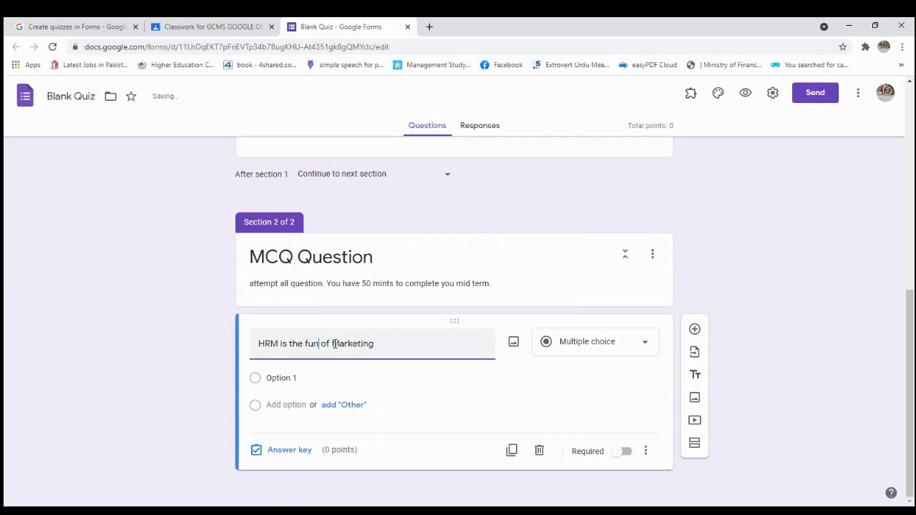
pyautogui.write('ion')
# Give the HRM question the answer options True and False, keeping its type as Multiple choice
pyautogui.click(258, 379)
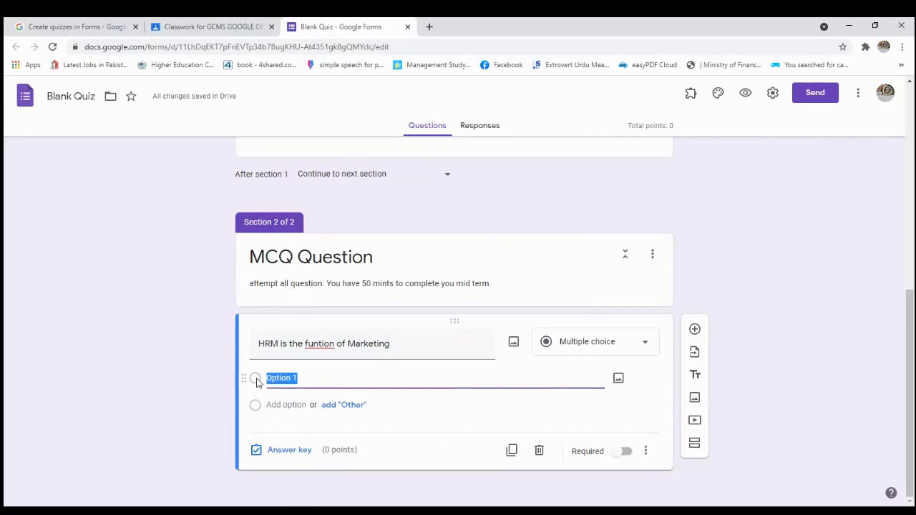
pyautogui.write('True')
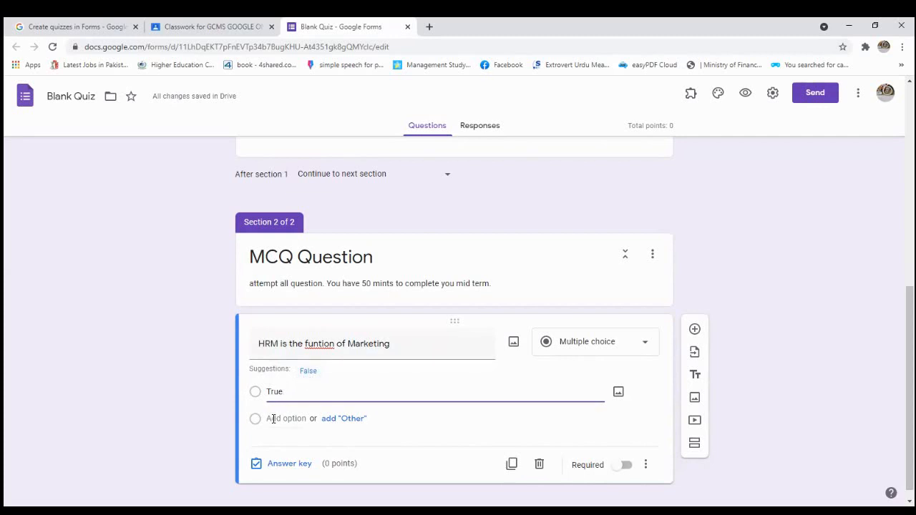
pyautogui.click(307, 372)
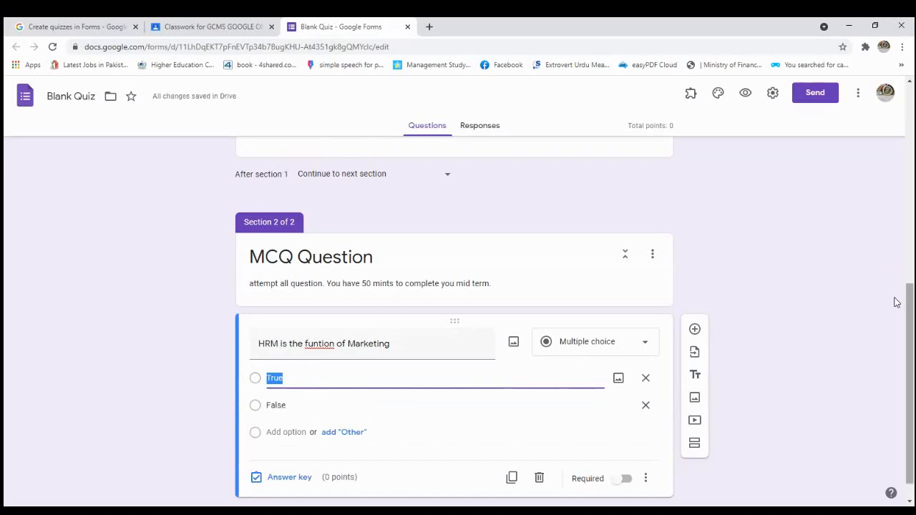
pyautogui.click(574, 349)
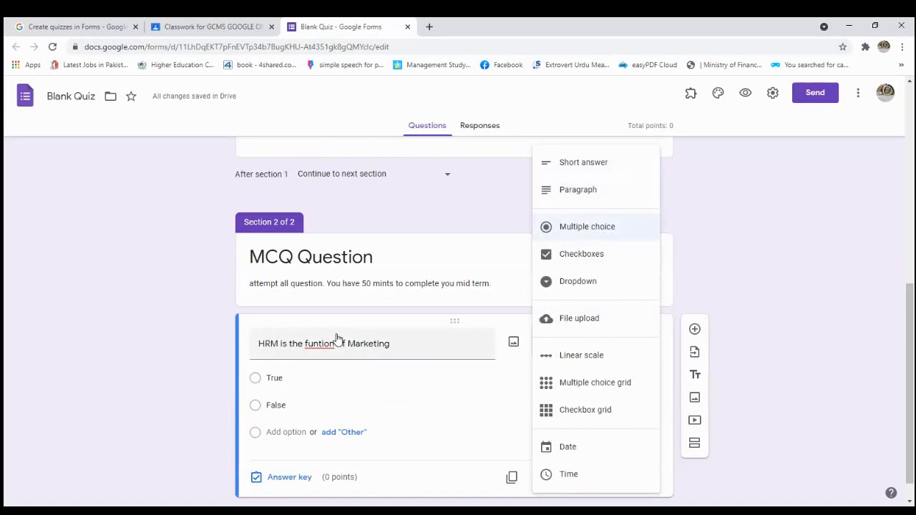
pyautogui.click(613, 241)
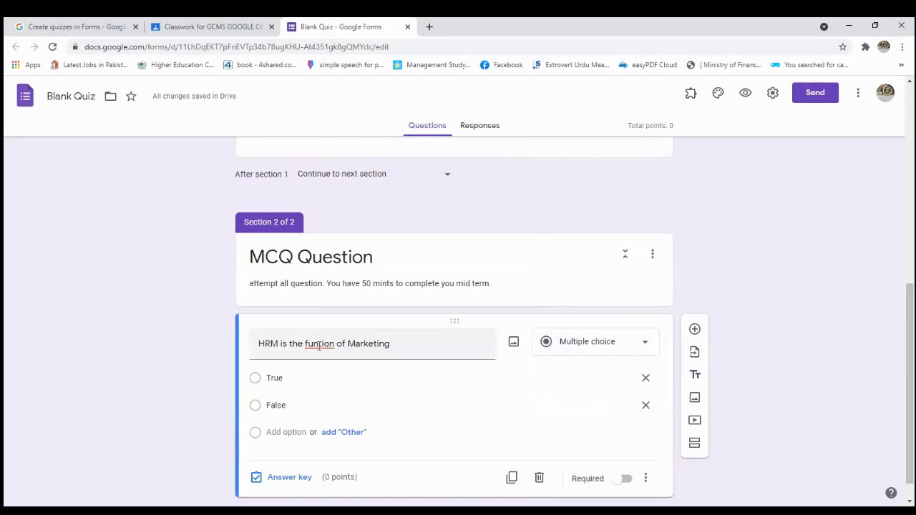
# Correct the misspelled word in the HRM question so it reads "function"
pyautogui.tripleClick(320, 345)
pyautogui.click(320, 344)
pyautogui.write('c')
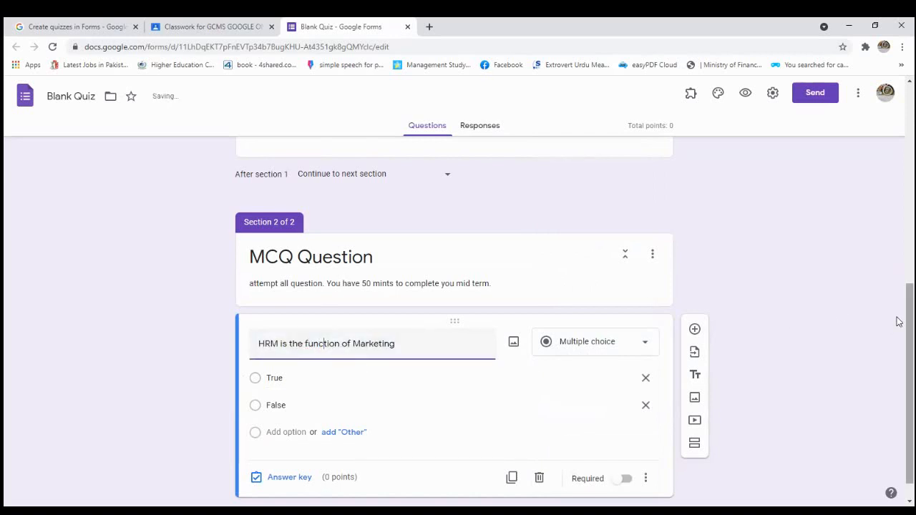
# Set the HRM question's answer key to False as the correct answer, worth 1 point
pyautogui.scroll(-1, 899, 372)
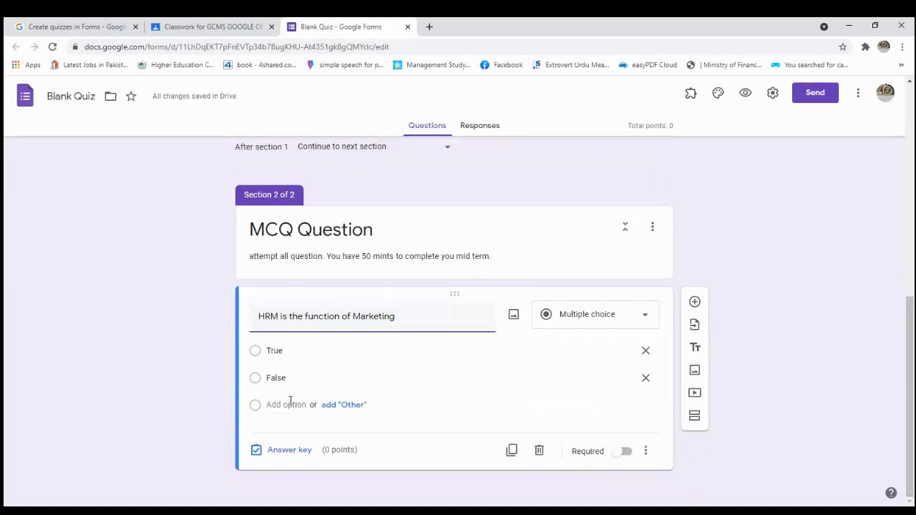
pyautogui.click(277, 455)
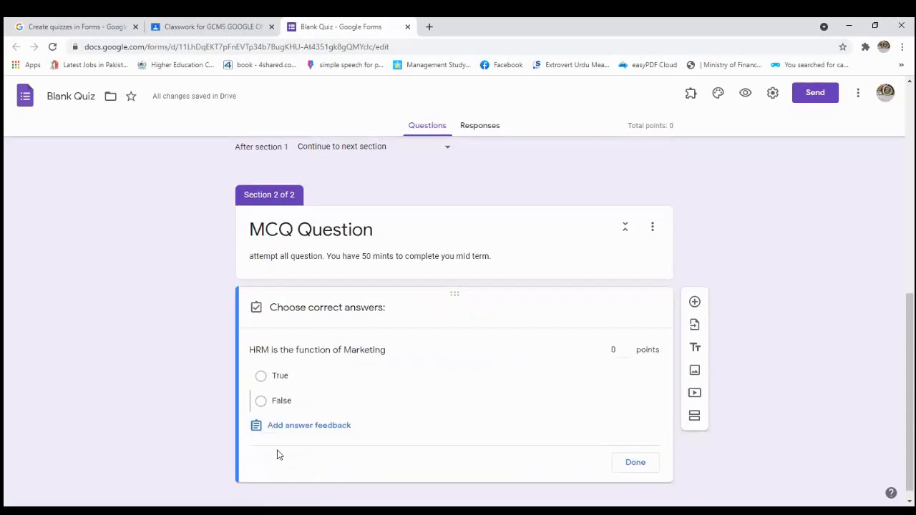
pyautogui.click(628, 348)
pyautogui.click(262, 401)
pyautogui.click(634, 463)
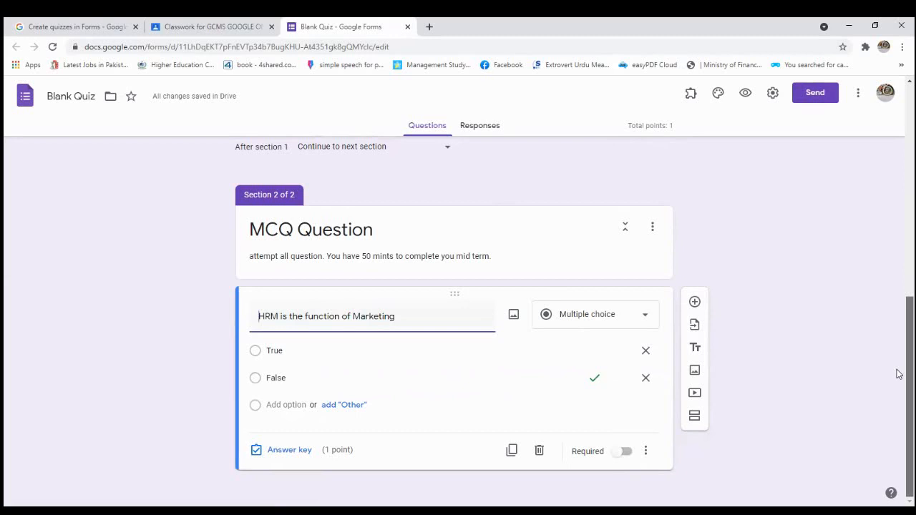
# Add a second question reading "there is difference between Managerial Functions and Operational Functions of Organization"
pyautogui.scroll(1, 896, 372)
pyautogui.scroll(-1, 895, 372)
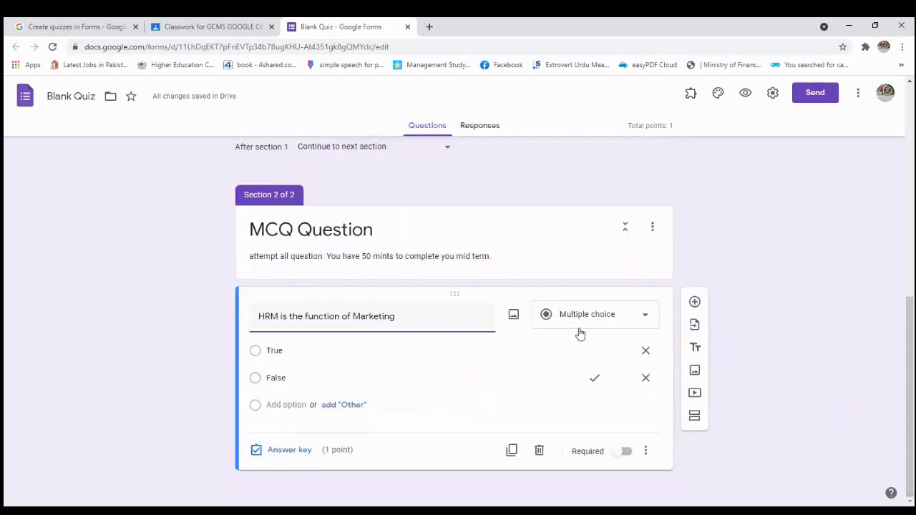
pyautogui.click(694, 301)
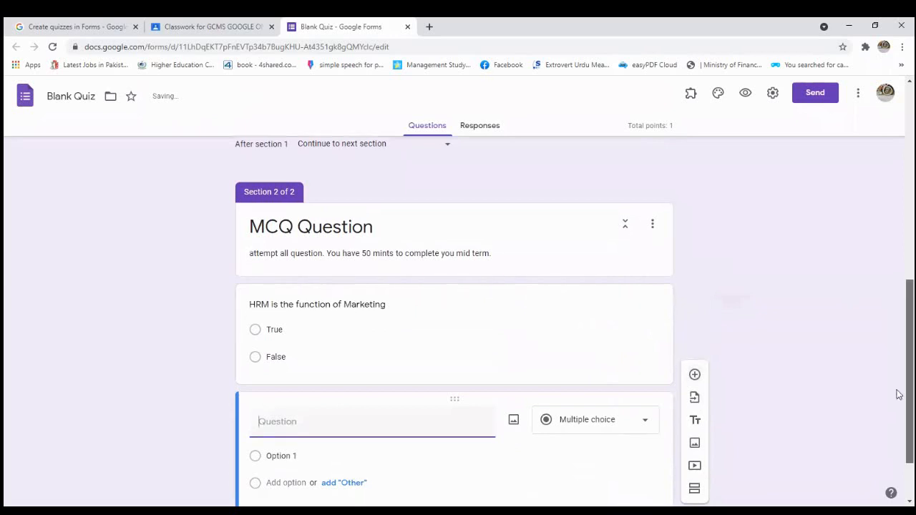
pyautogui.scroll(-2, 895, 408)
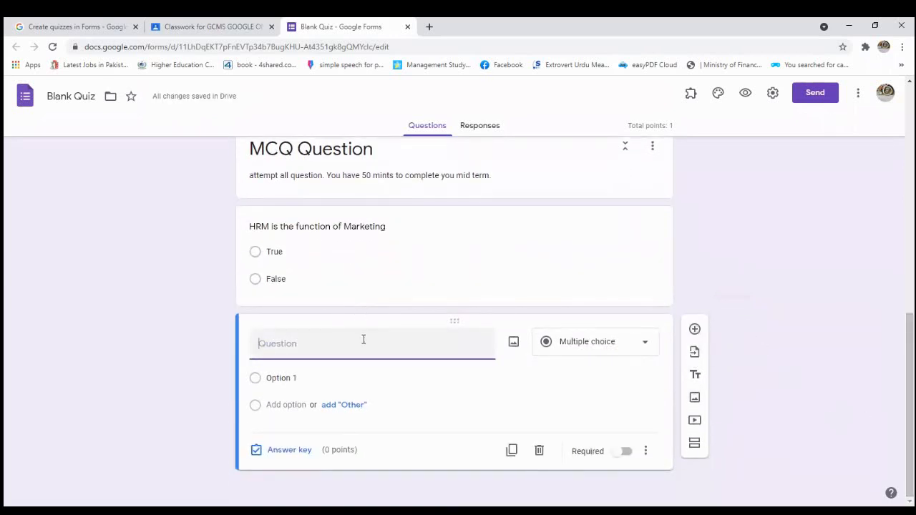
pyautogui.write('there is doff')
pyautogui.press('BackSpace')
pyautogui.press('BackSpace')
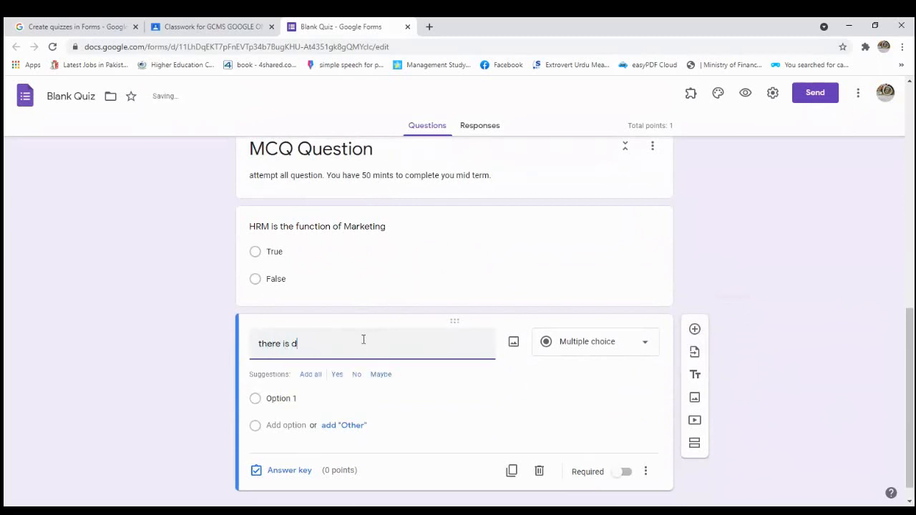
pyautogui.write('ifference ')
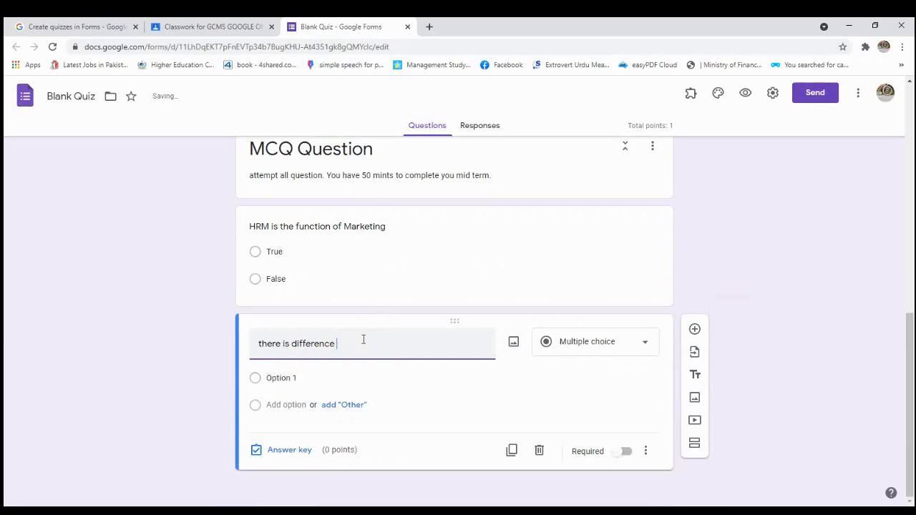
pyautogui.write('between ')
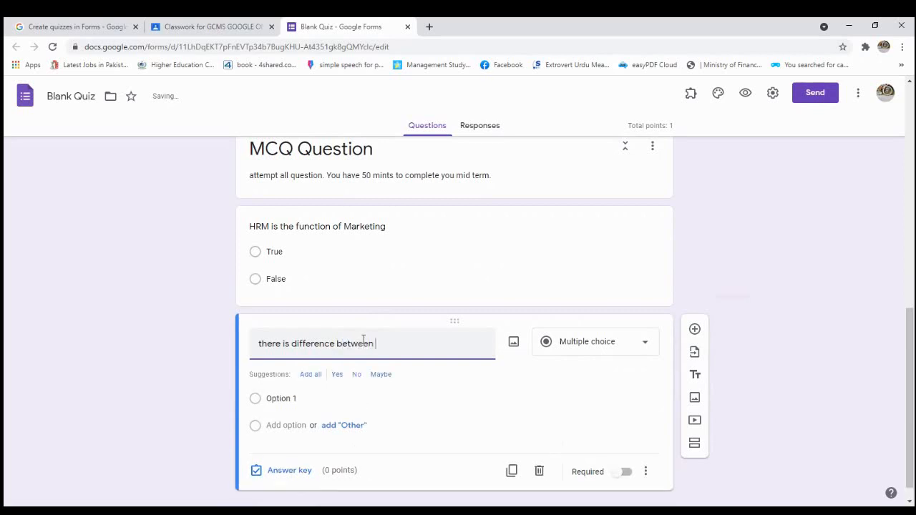
pyautogui.write('Manag')
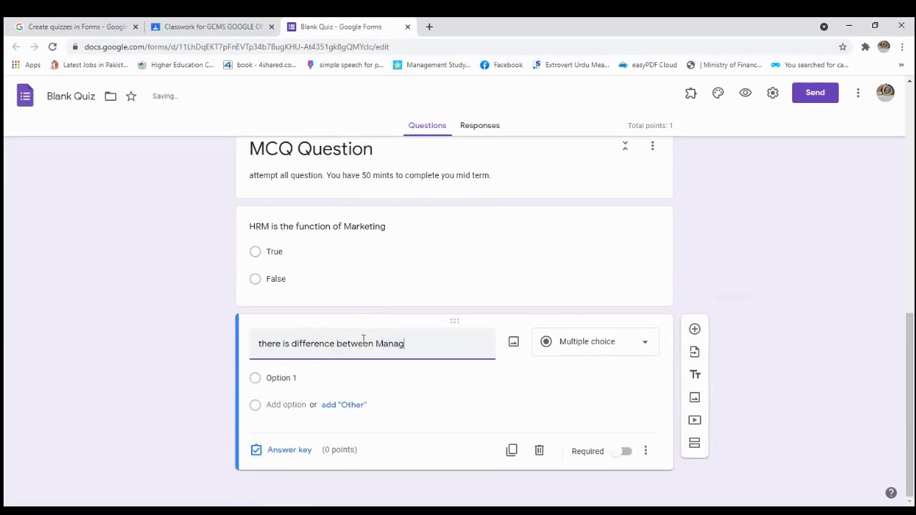
pyautogui.write('erial Functions and Operational ')
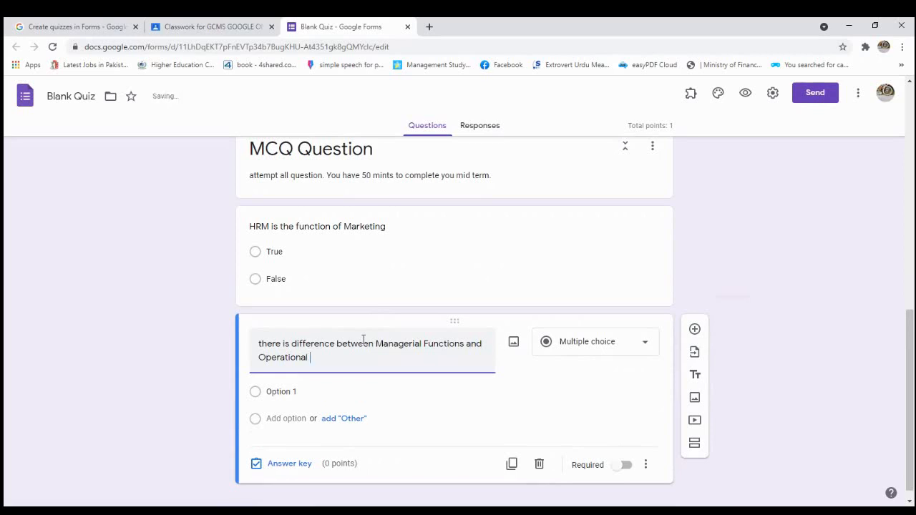
pyautogui.write('Functions of Orga')
pyautogui.press('BackSpace')
pyautogui.press('BackSpace')
pyautogui.write('ganization')
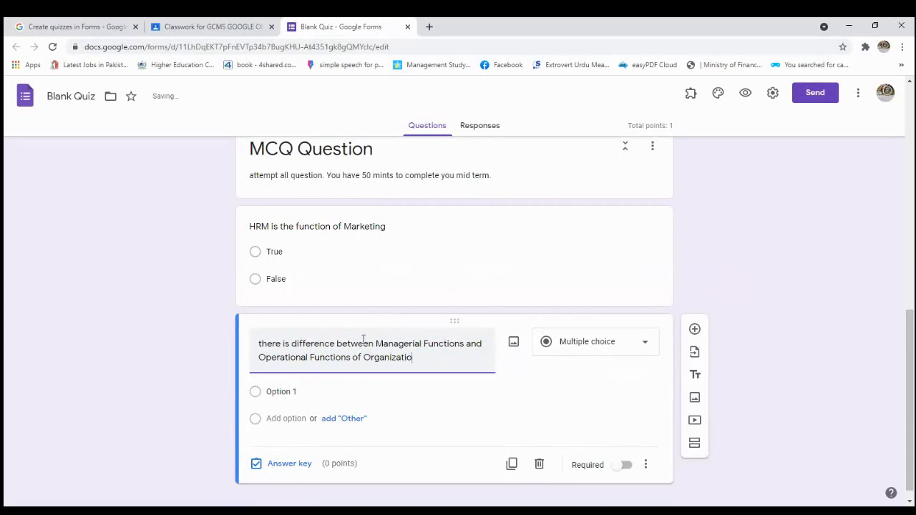
# Keep the Managerial Functions question as Multiple choice and give it the options True and False
pyautogui.click(560, 343)
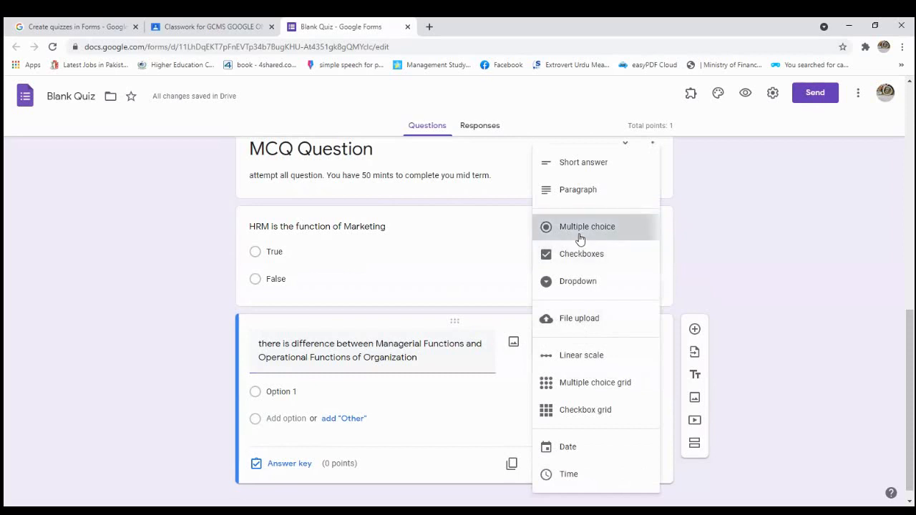
pyautogui.click(579, 236)
pyautogui.click(255, 396)
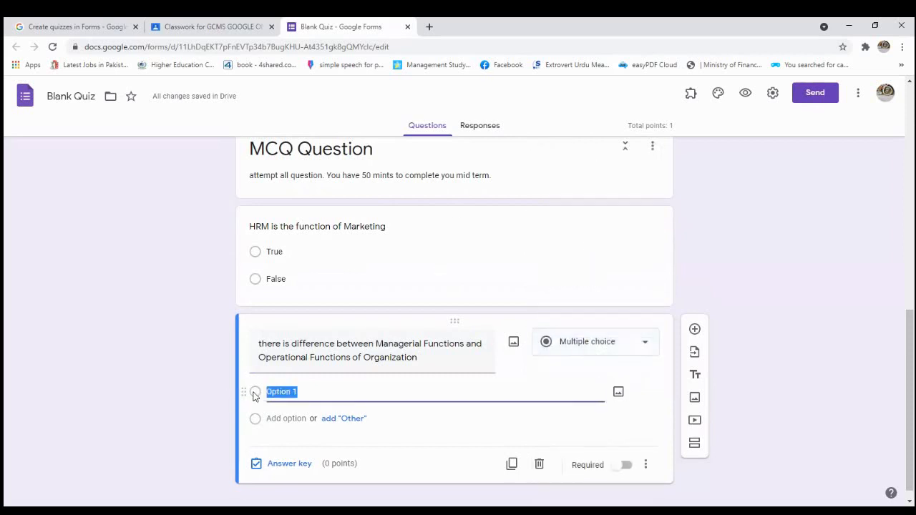
pyautogui.write('True')
pyautogui.click(308, 388)
# Set the Managerial Functions question's answer key to True as the correct answer, worth 1 point
pyautogui.click(283, 490)
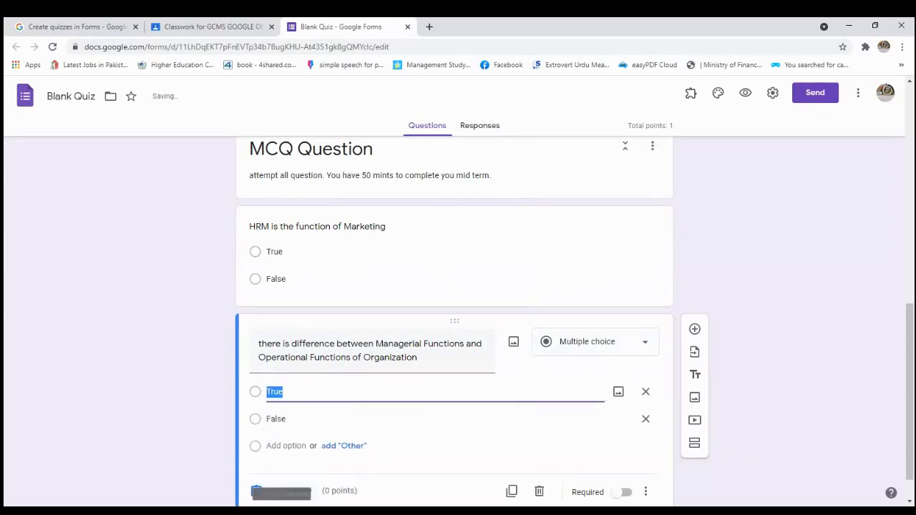
pyautogui.click(626, 380)
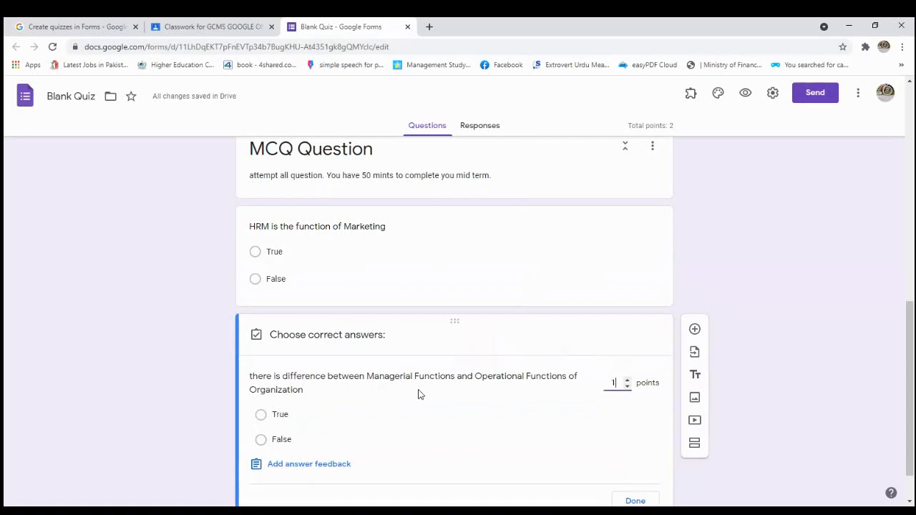
pyautogui.click(261, 416)
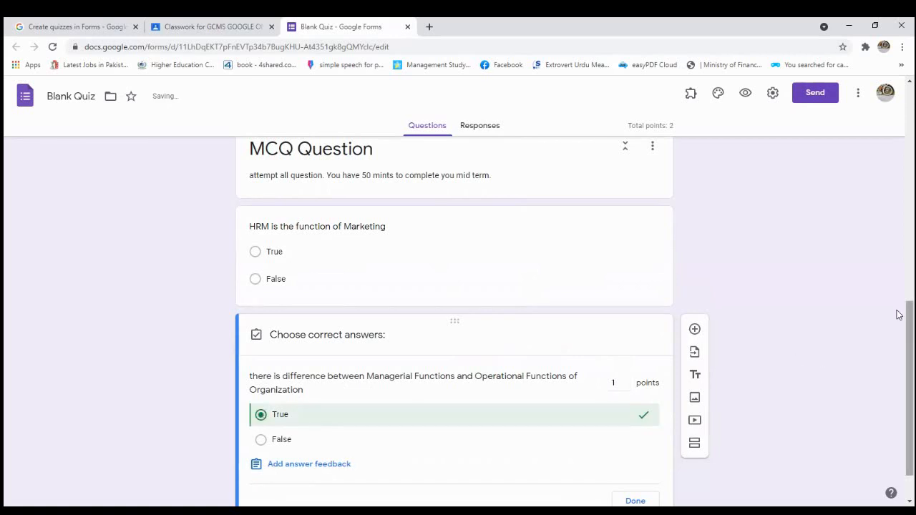
pyautogui.scroll(-1, 897, 368)
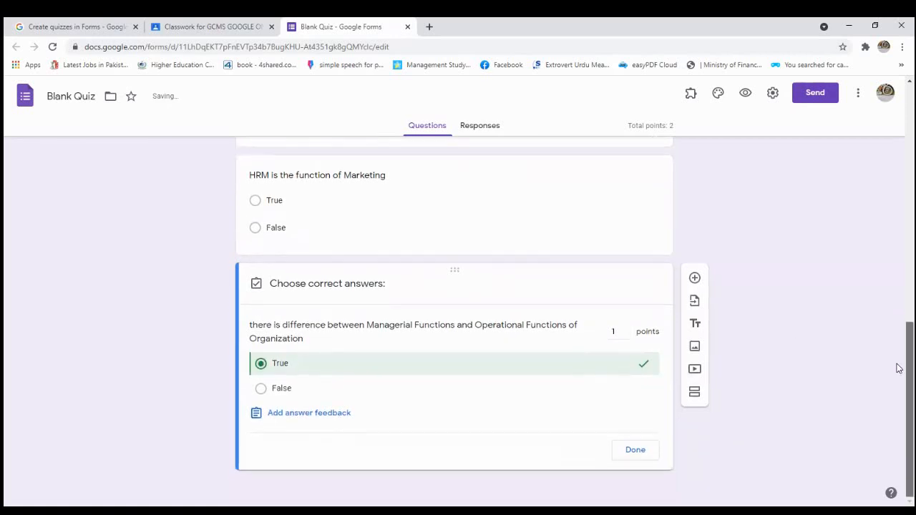
pyautogui.click(625, 449)
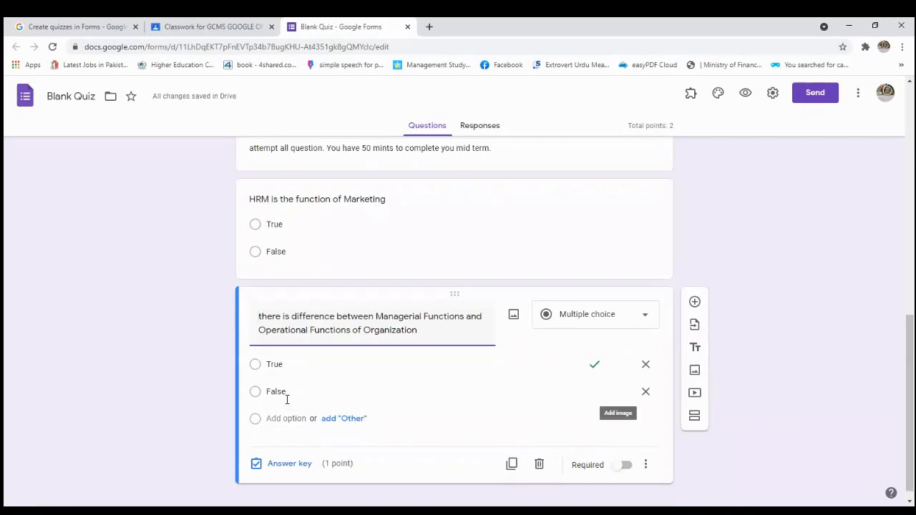
pyautogui.click(285, 464)
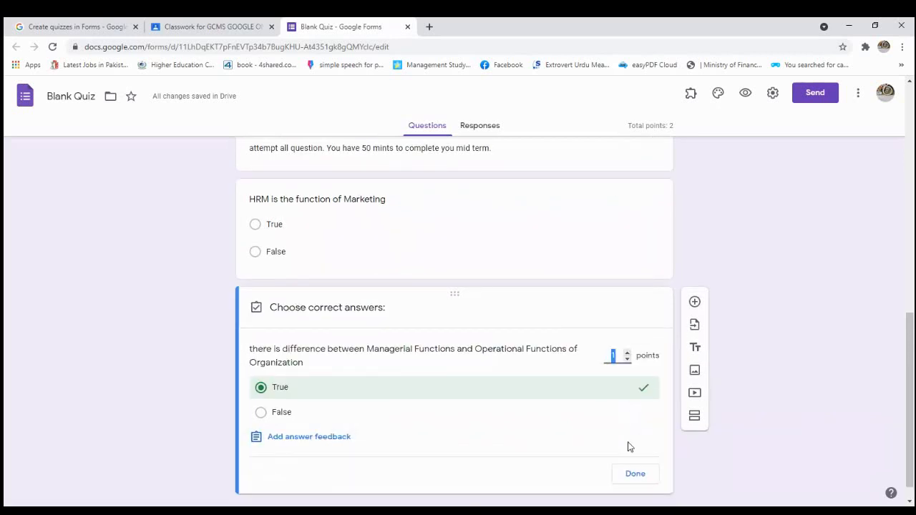
pyautogui.click(634, 474)
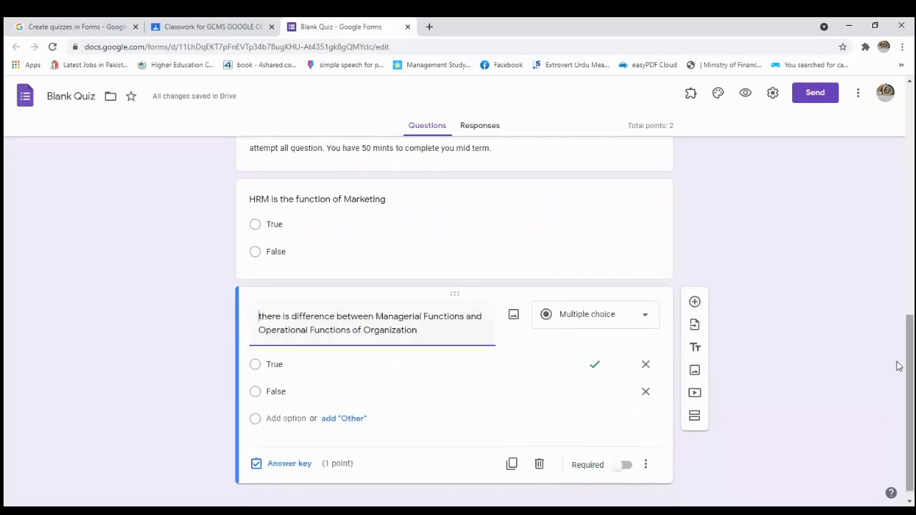
# Create a new spreadsheet named "MID Term HRM 2021" as the destination for the quiz responses
pyautogui.scroll(3, 898, 365)
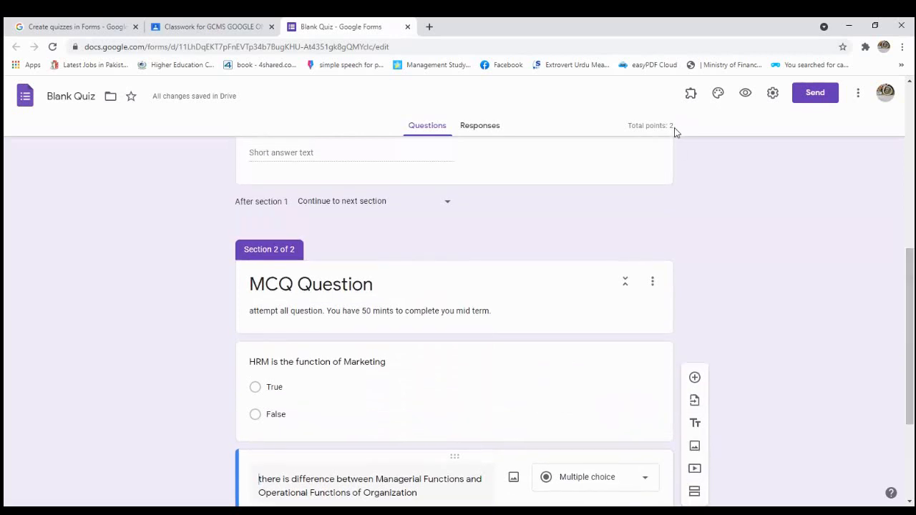
pyautogui.moveTo(907, 342); pyautogui.dragTo(877, 145)
pyautogui.click(487, 124)
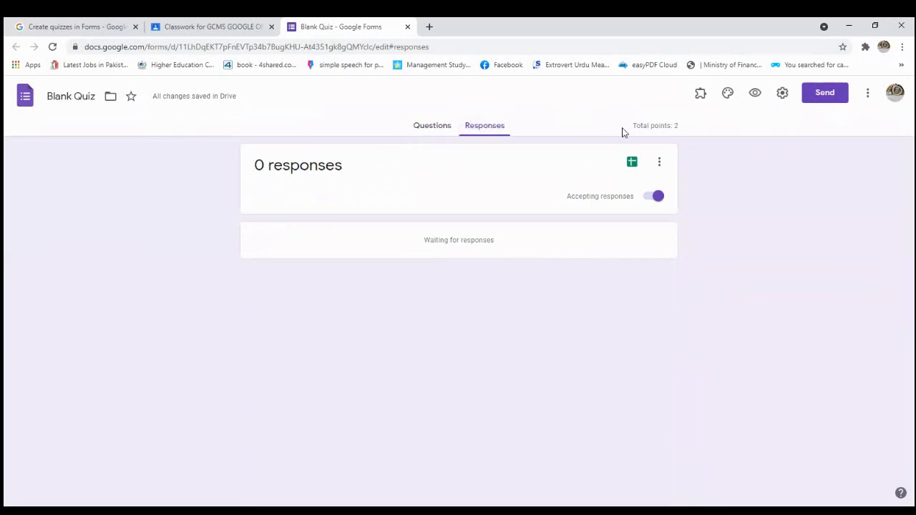
pyautogui.click(635, 164)
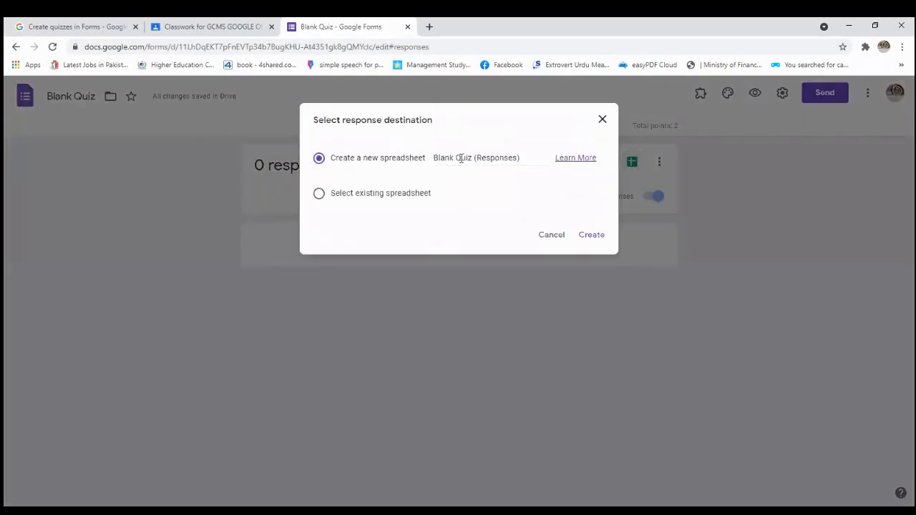
pyautogui.moveTo(519, 159); pyautogui.dragTo(398, 156)
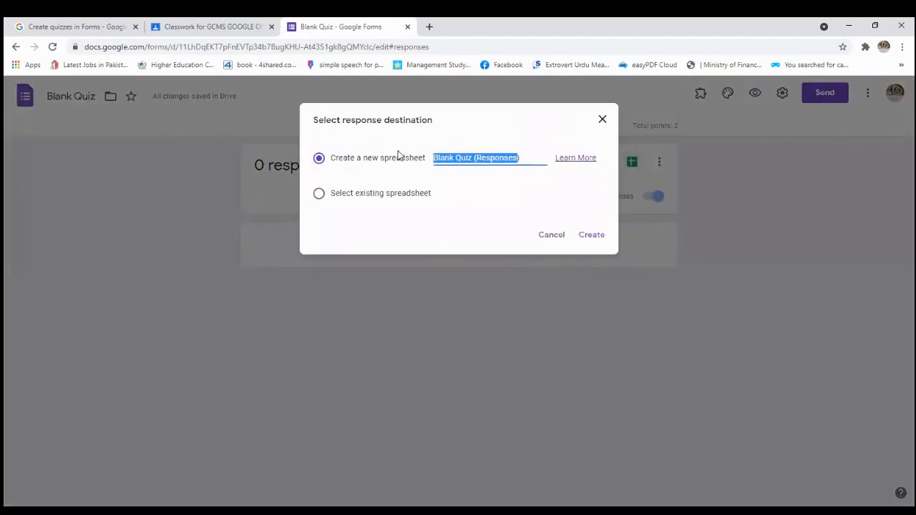
pyautogui.write('MID ')
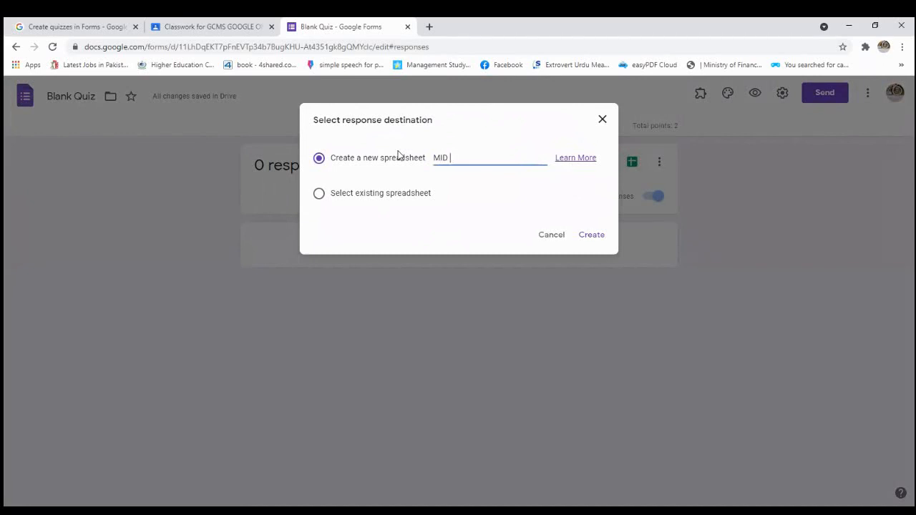
pyautogui.write('Term')
pyautogui.write(' HM')
pyautogui.write('M ')
pyautogui.write('2021')
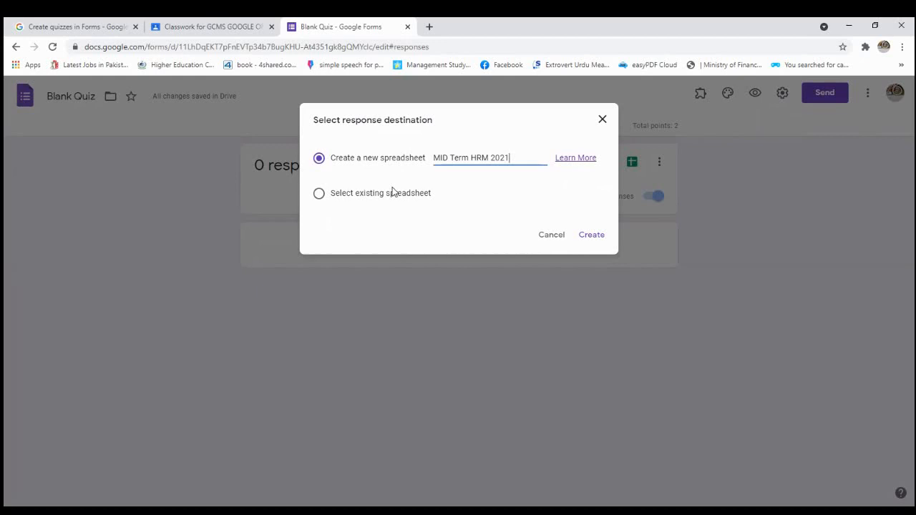
pyautogui.click(583, 237)
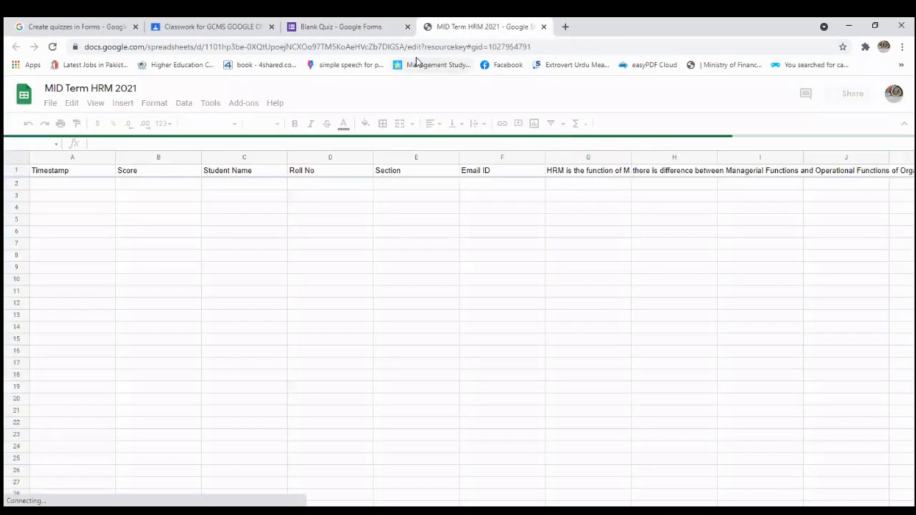
# Return to the quiz and set it to collect emails, offer response receipts on request and limit respondents to 1 response
pyautogui.click(309, 33)
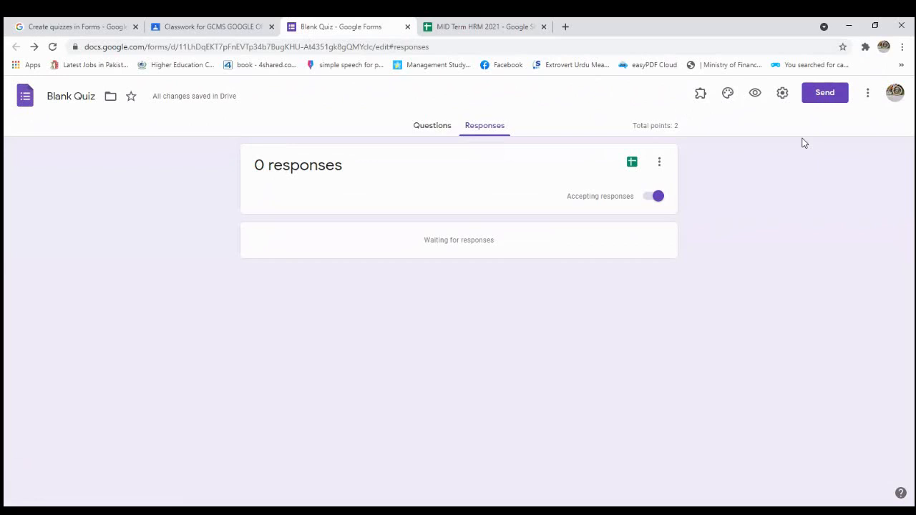
pyautogui.click(782, 94)
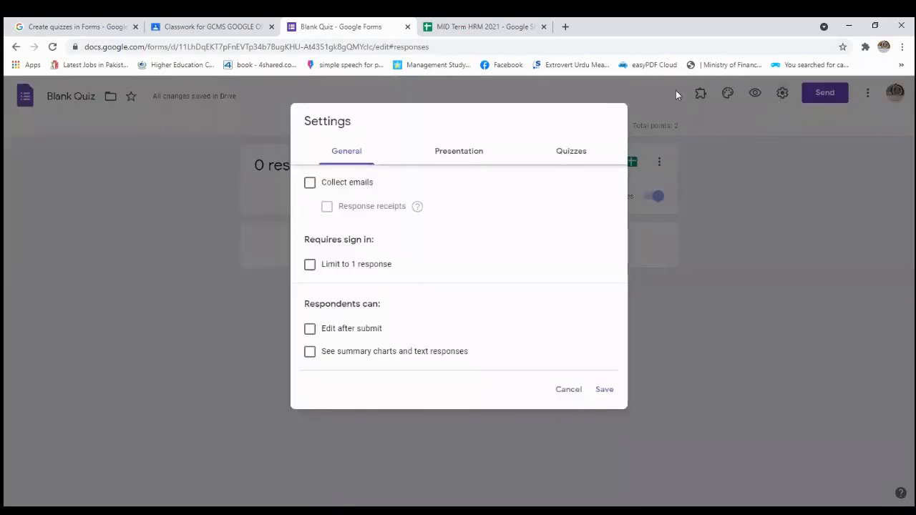
pyautogui.click(310, 184)
pyautogui.click(327, 207)
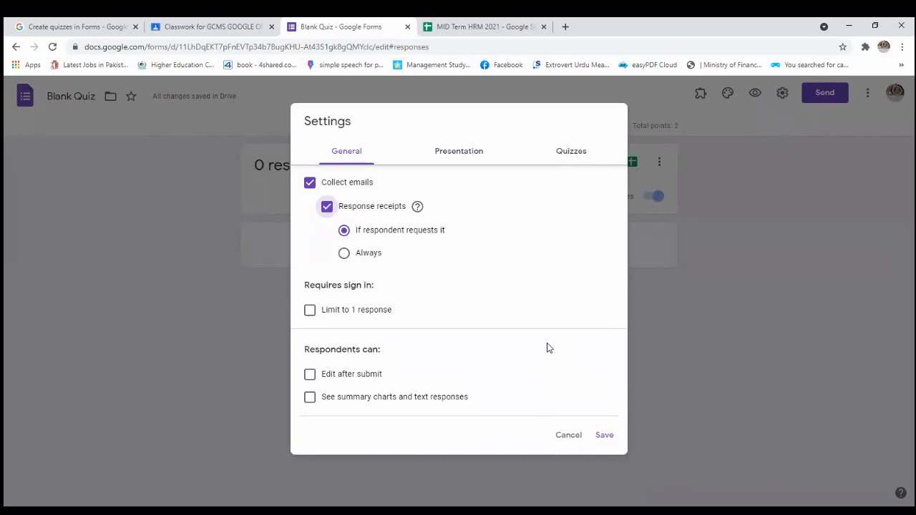
pyautogui.click(309, 310)
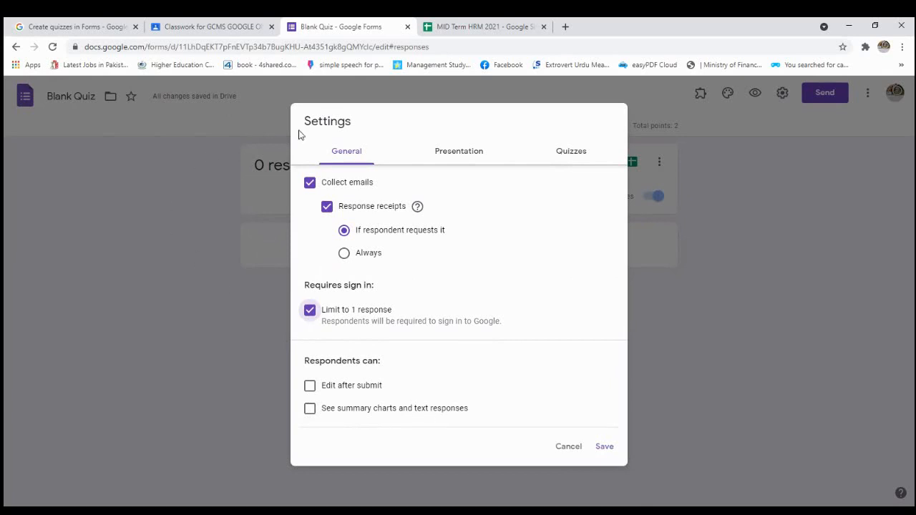
# Show the progress bar, shuffle the question order and set the confirmation message to "Your Response is Recevied"
pyautogui.click(453, 156)
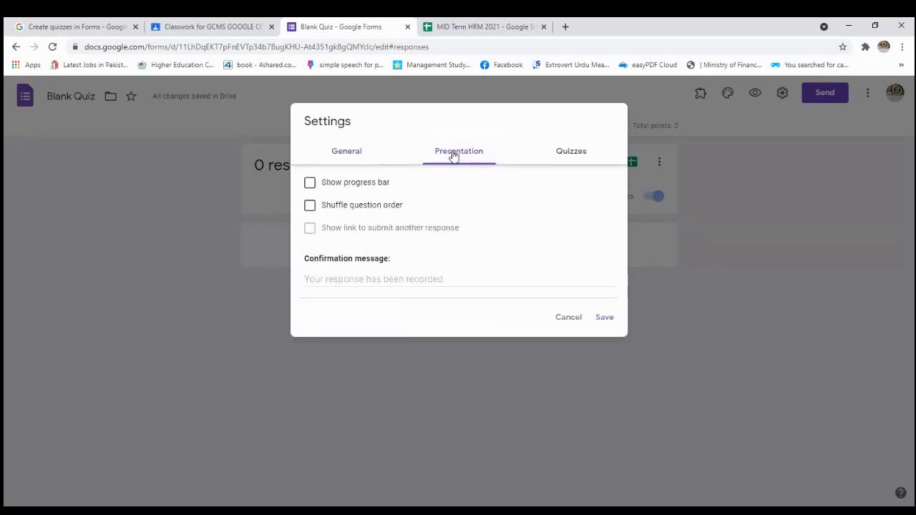
pyautogui.click(310, 185)
pyautogui.click(309, 206)
pyautogui.click(353, 279)
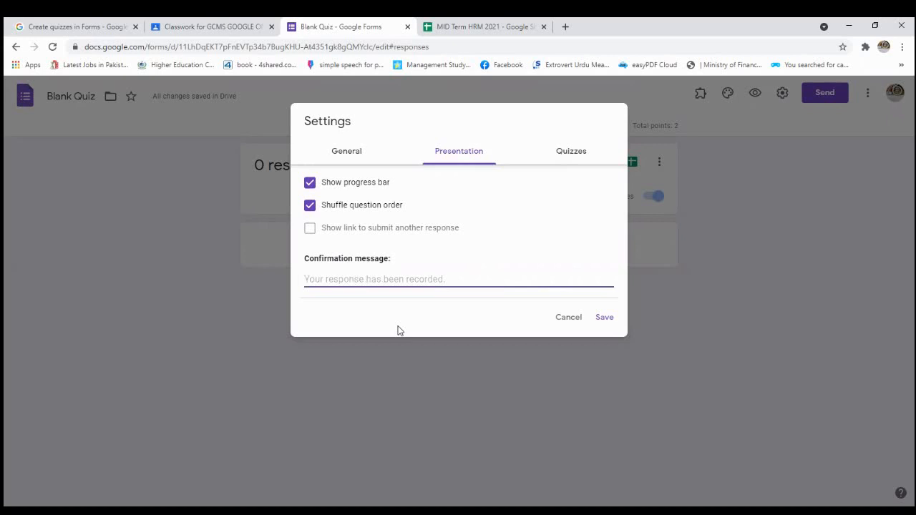
pyautogui.write('Your Response is ')
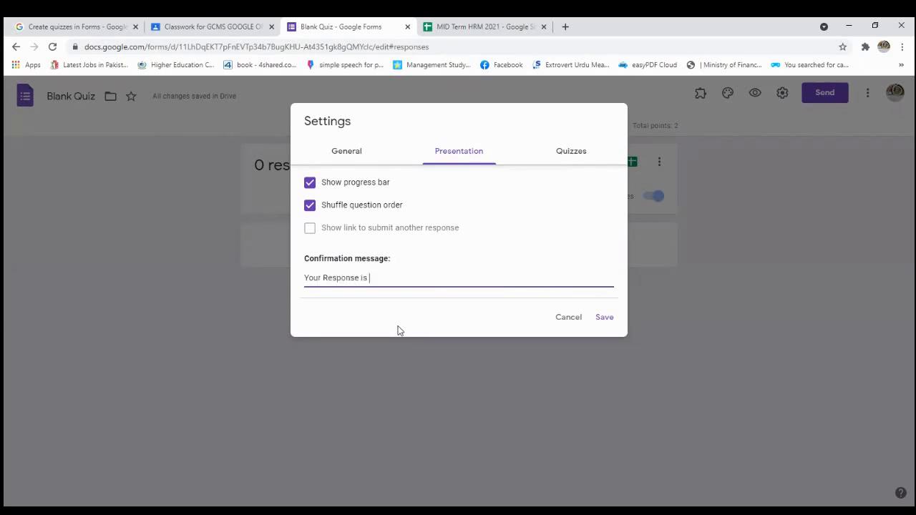
pyautogui.write('Recevied')
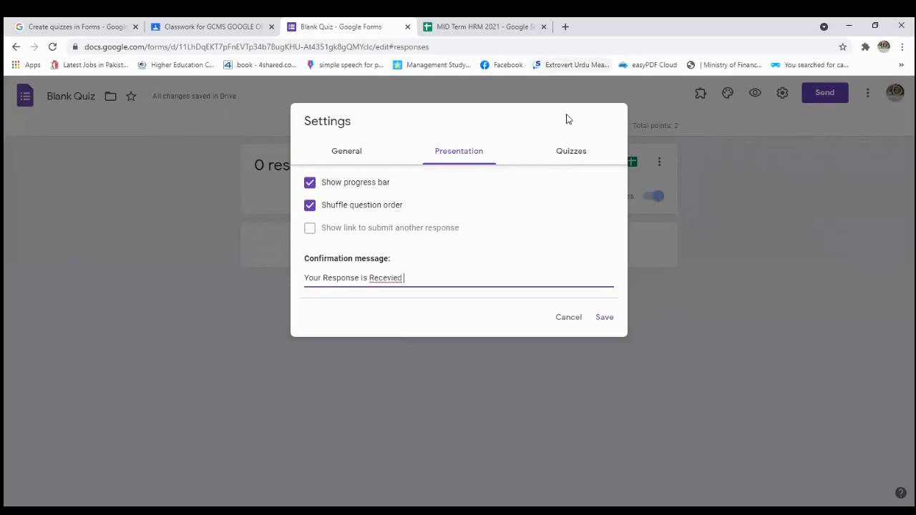
# Release grades later after manual review, hide correct answers from respondents and save the quiz settings
pyautogui.click(571, 151)
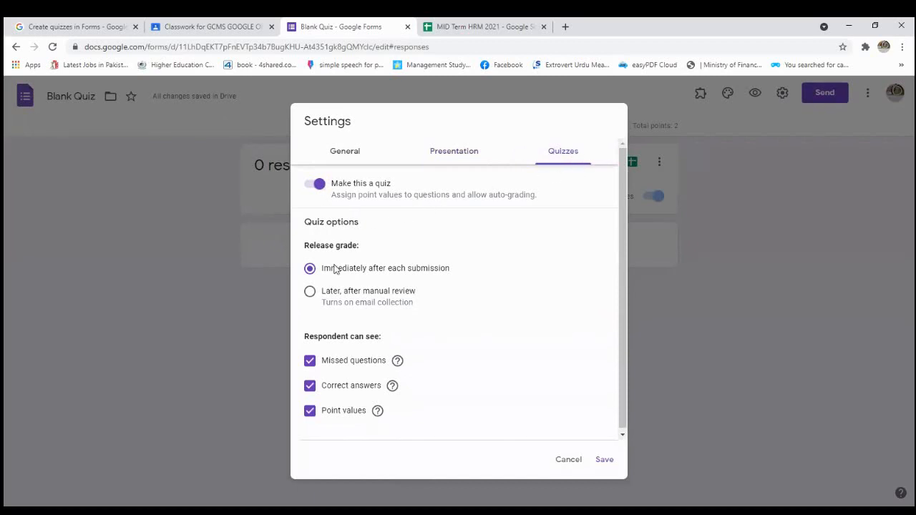
pyautogui.click(397, 296)
pyautogui.click(309, 387)
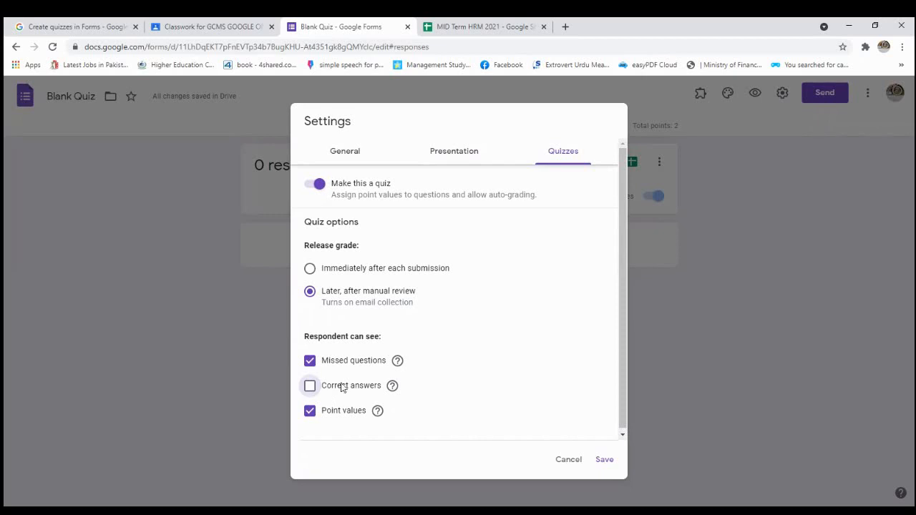
pyautogui.click(604, 462)
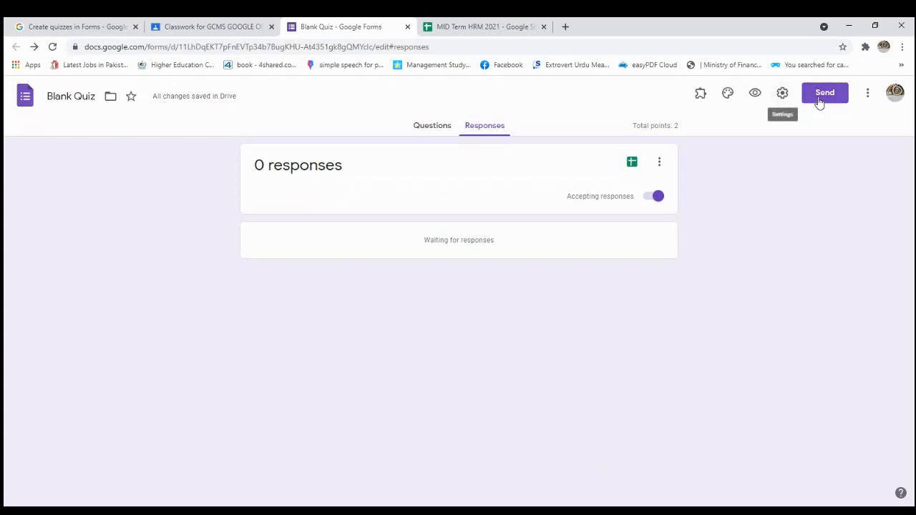
# Search the add-ons marketplace for "Form Limit | Response Limit | Form Close"
pyautogui.click(867, 101)
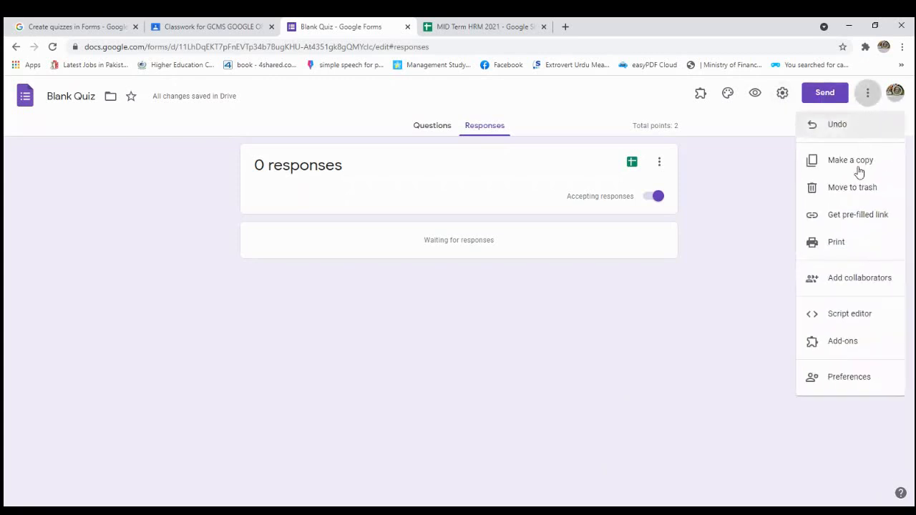
pyautogui.click(833, 348)
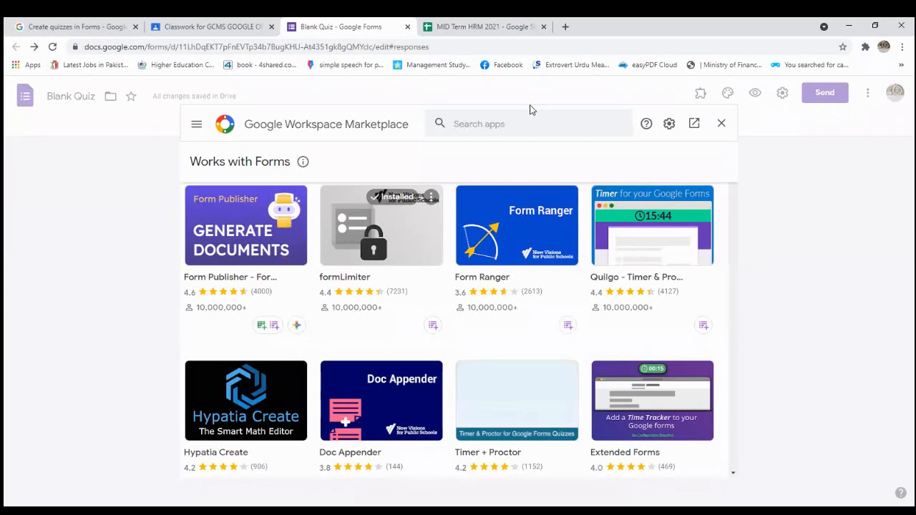
pyautogui.click(504, 126)
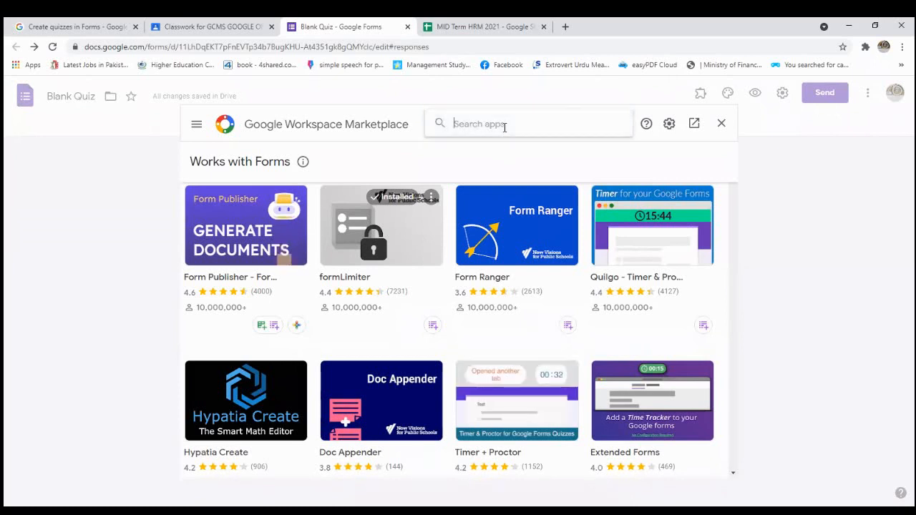
pyautogui.write('form ')
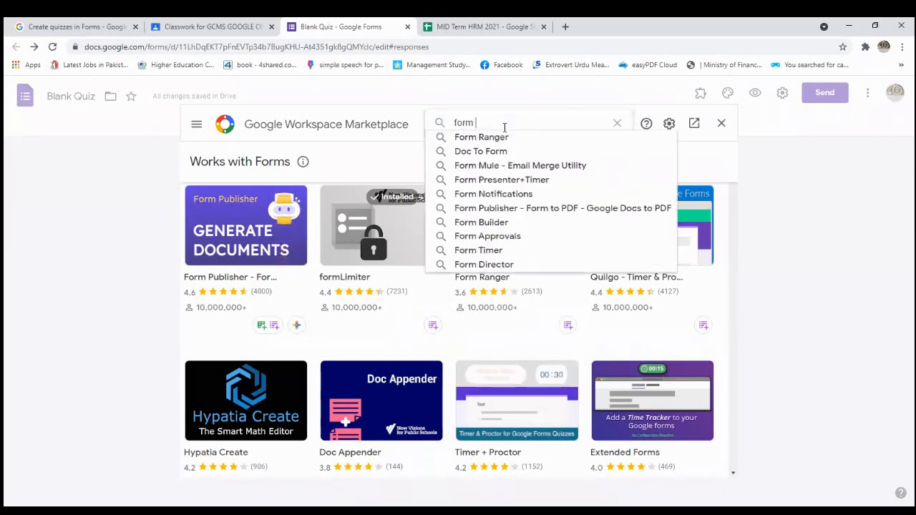
pyautogui.write('li')
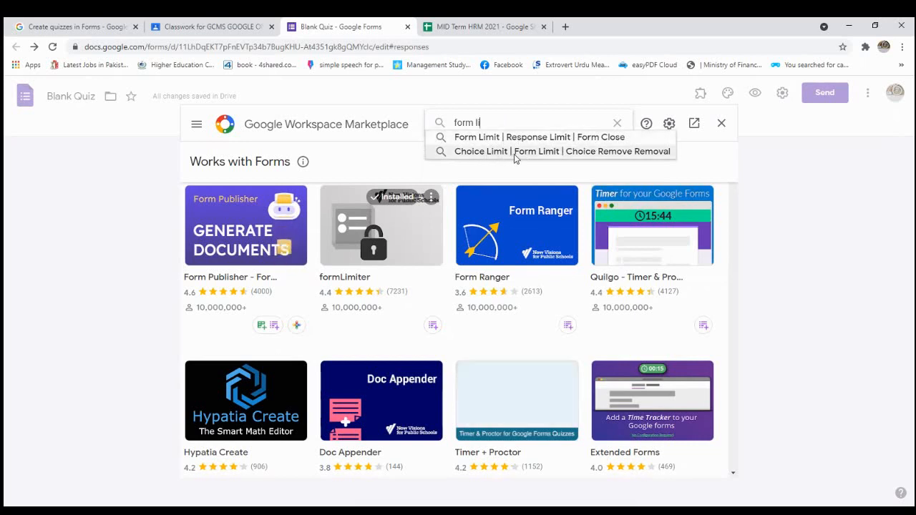
pyautogui.click(481, 138)
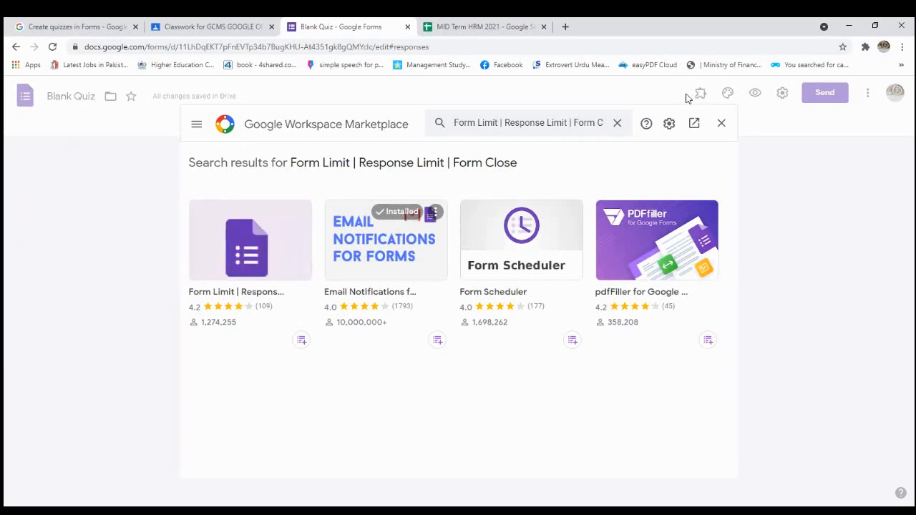
# Look up "email noti" among the marketplace add-ons and close the marketplace
pyautogui.click(617, 122)
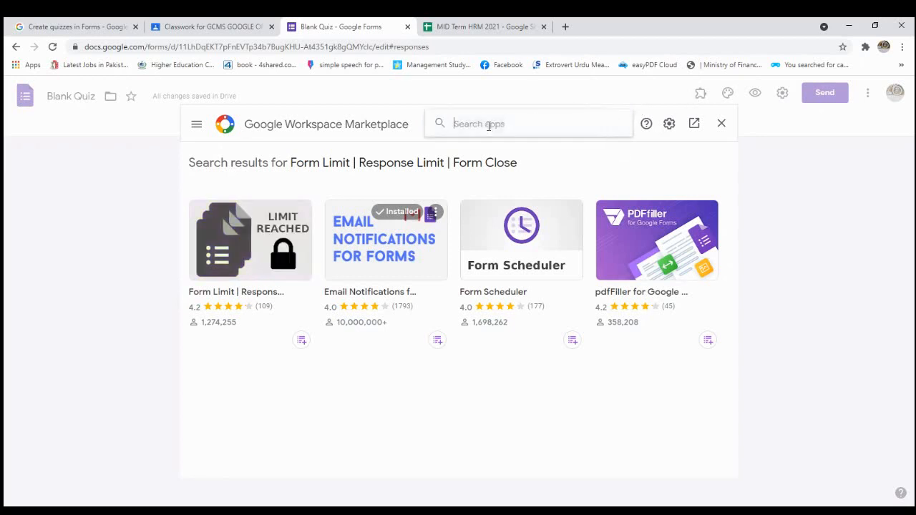
pyautogui.write('email')
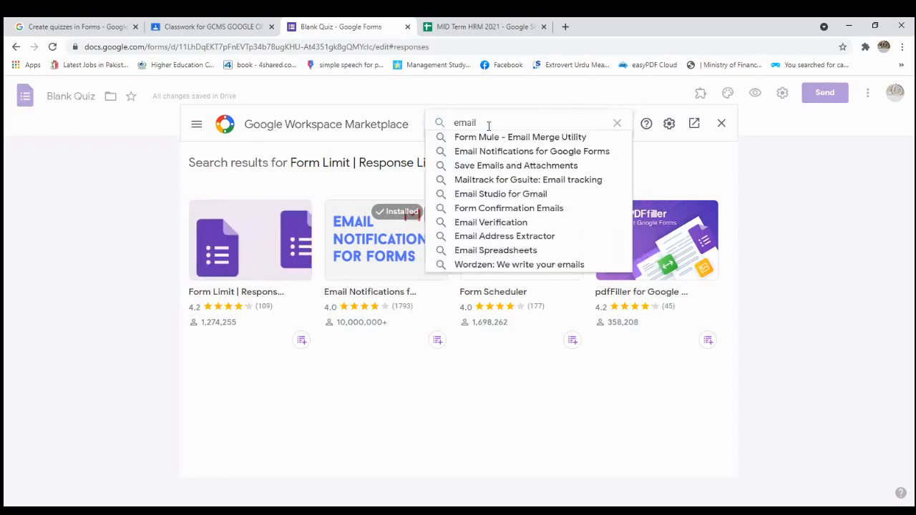
pyautogui.write(' noti')
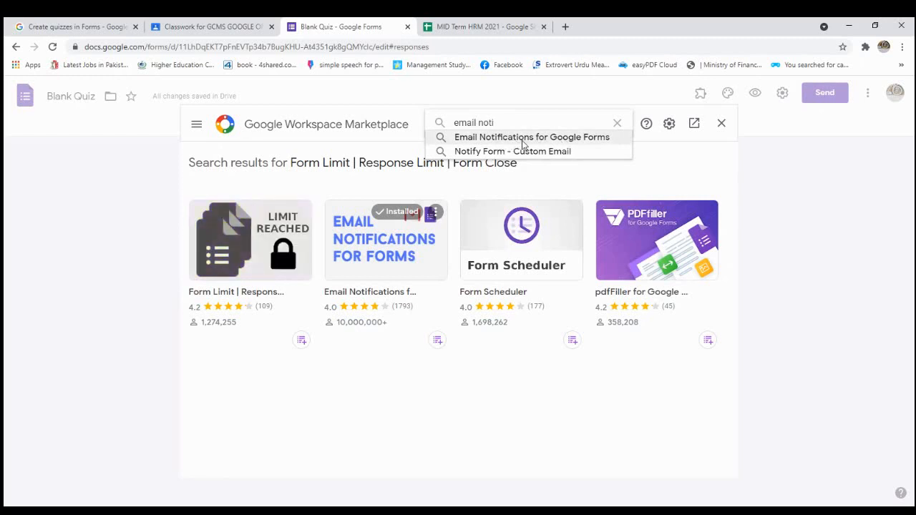
pyautogui.click(721, 123)
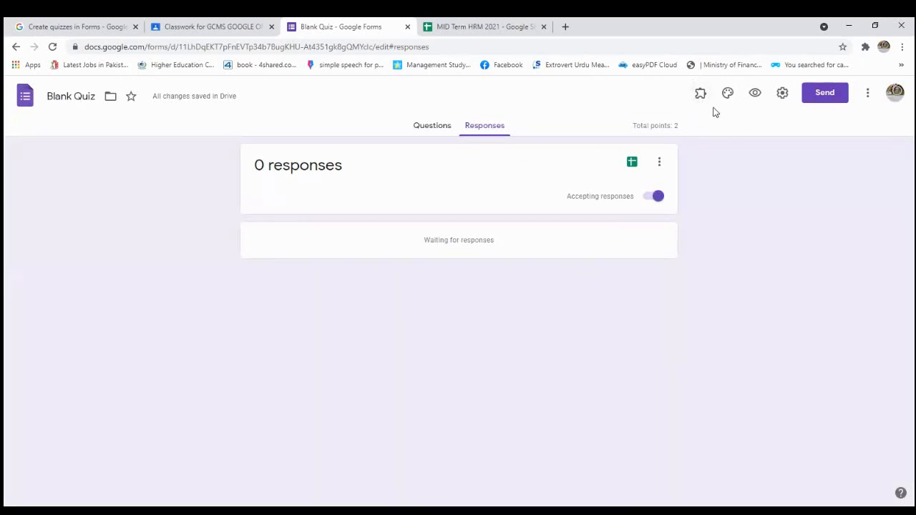
# Check the installed add-ons and view the formLimiter page in the marketplace
pyautogui.click(700, 96)
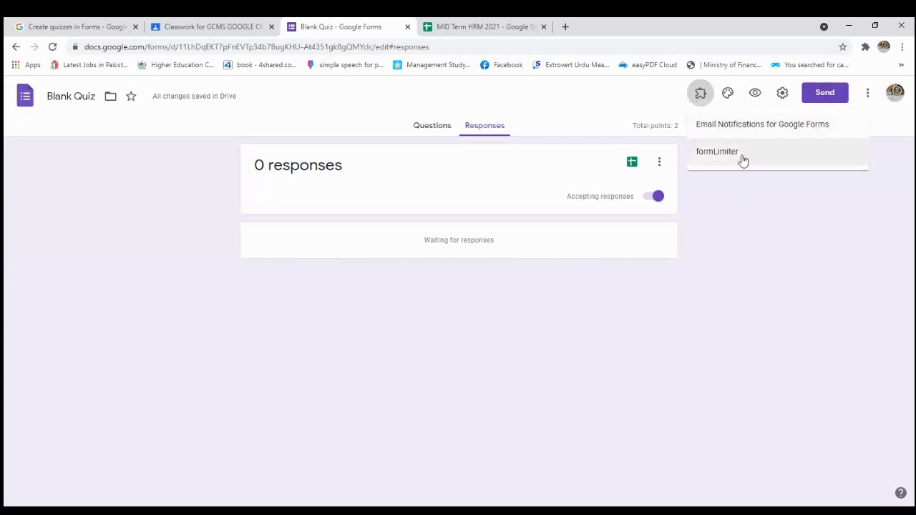
pyautogui.click(771, 126)
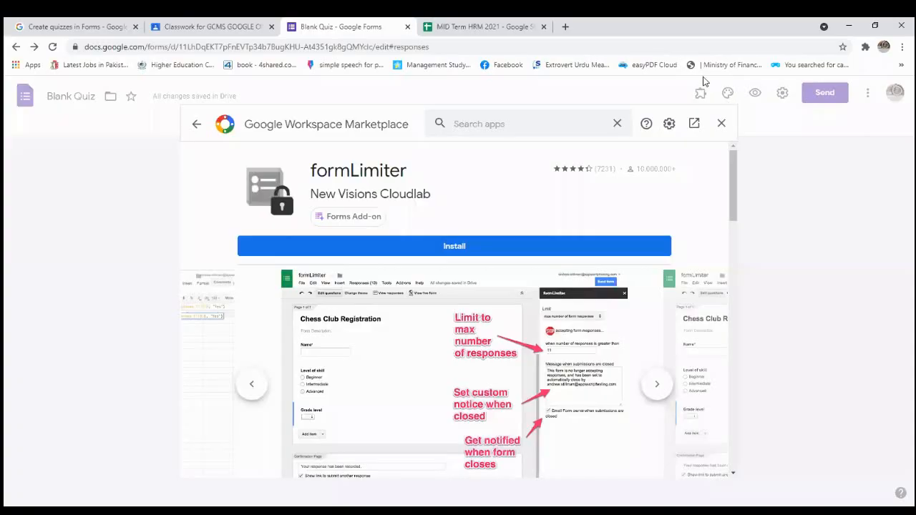
pyautogui.click(721, 124)
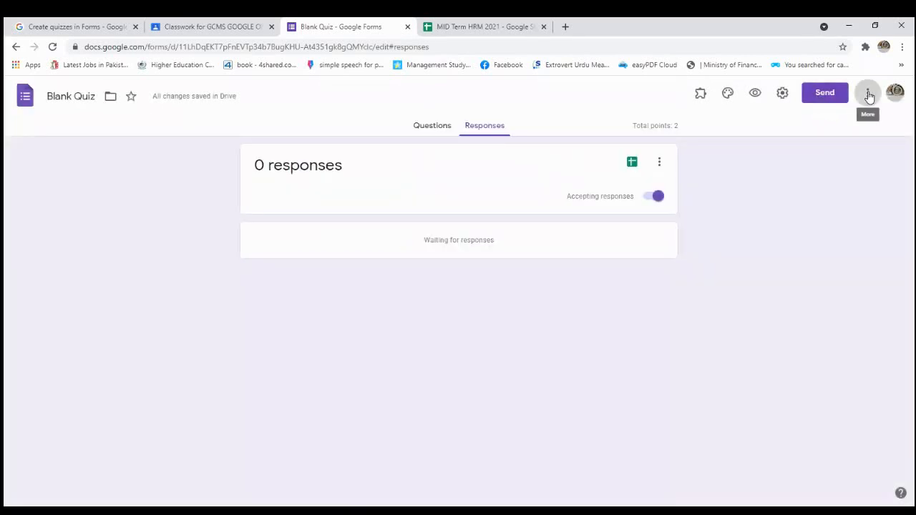
# Find the "Form Limit | Response Limit | Form Close" add-on in the Google Workspace Marketplace
pyautogui.click(867, 94)
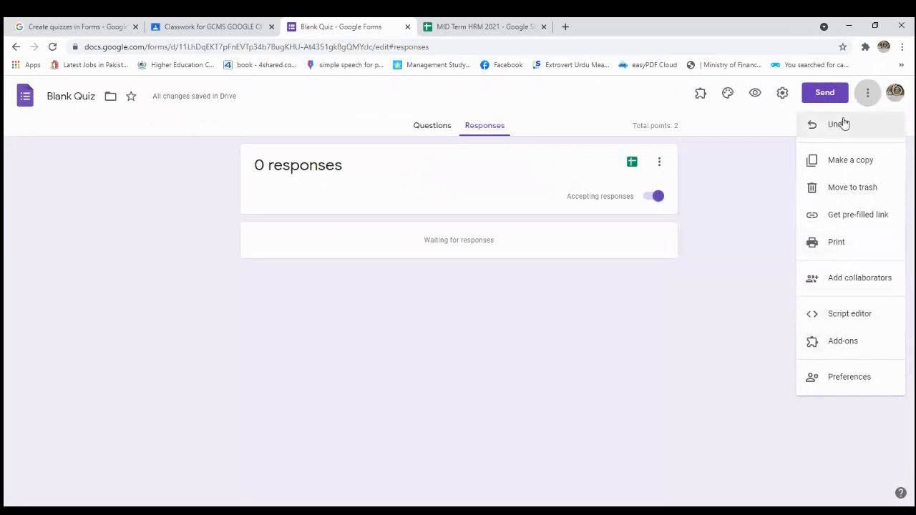
pyautogui.click(835, 344)
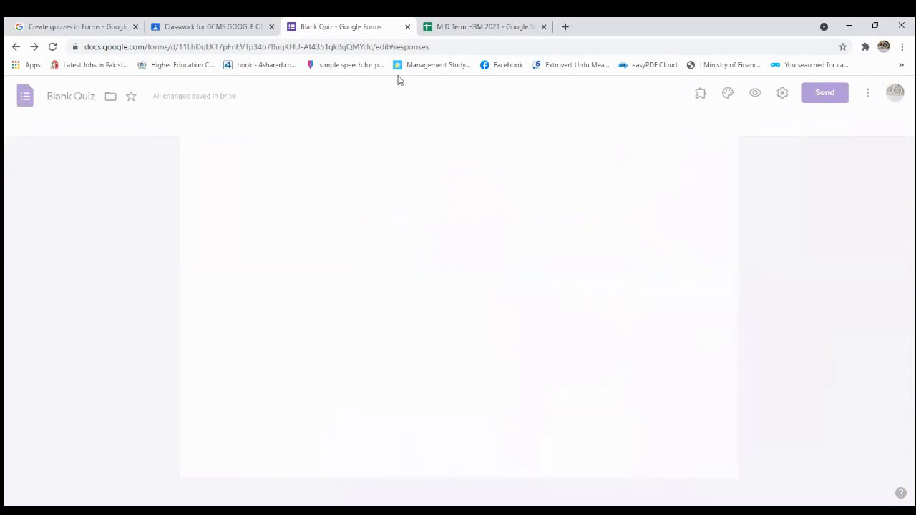
pyautogui.click(460, 124)
pyautogui.write('form l')
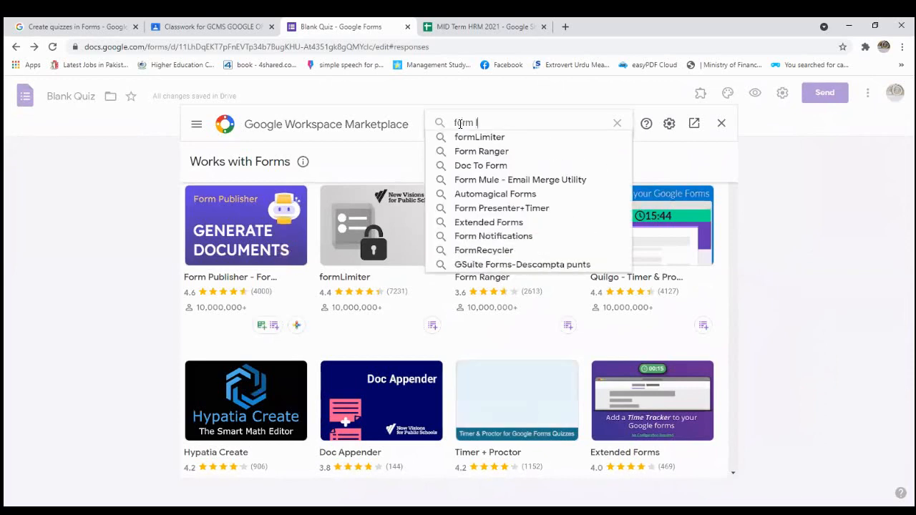
pyautogui.write('in')
pyautogui.press('BackSpace')
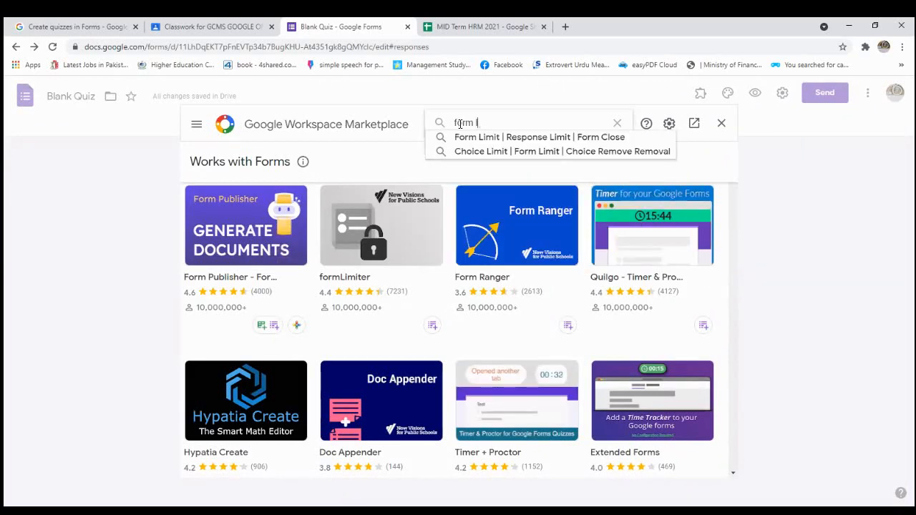
pyautogui.click(528, 137)
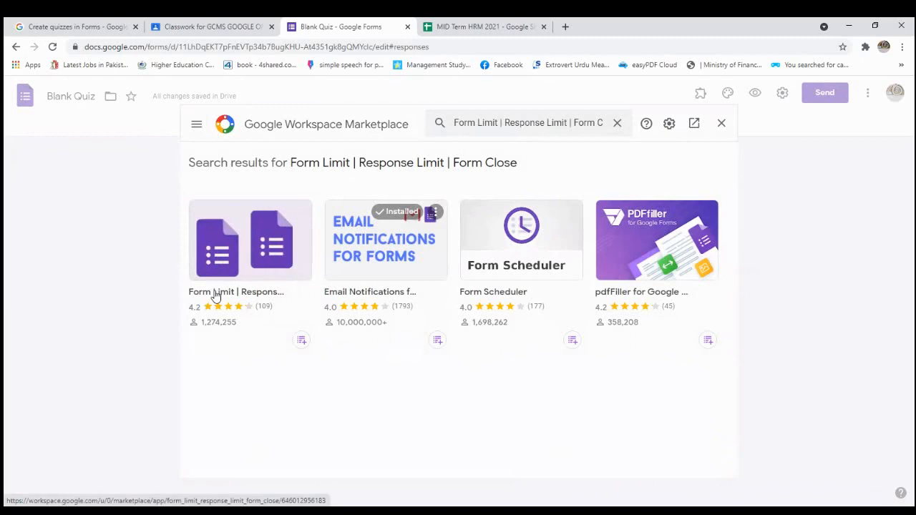
# Install the Form Limit | Response Limit | Form Close add-on, granting its permission, and dismiss its limit window
pyautogui.click(267, 245)
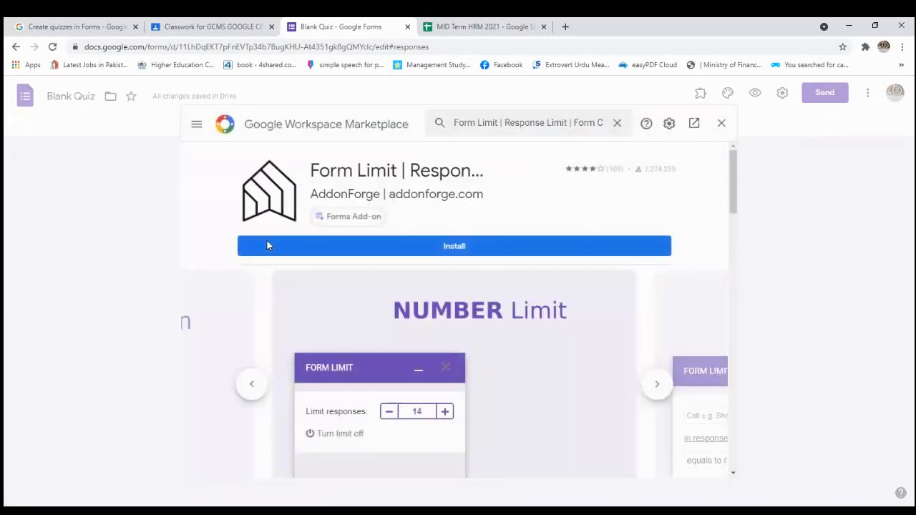
pyautogui.click(444, 251)
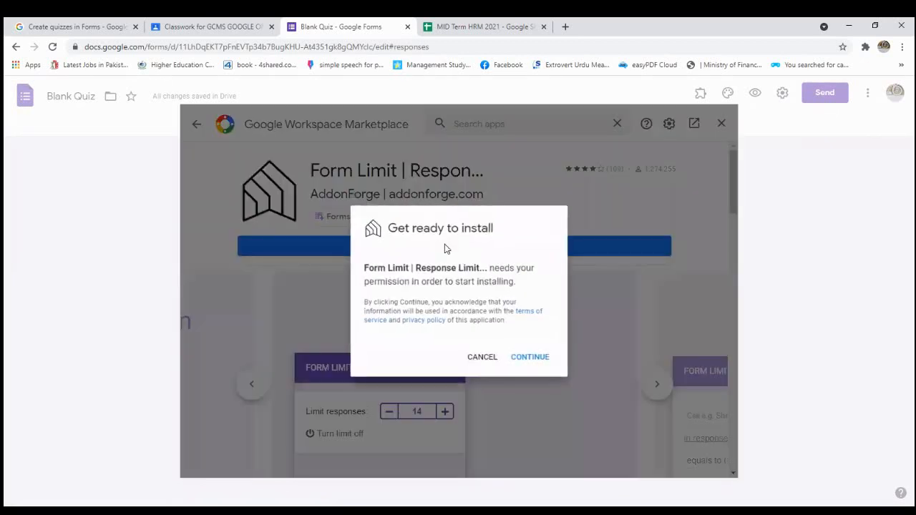
pyautogui.click(524, 361)
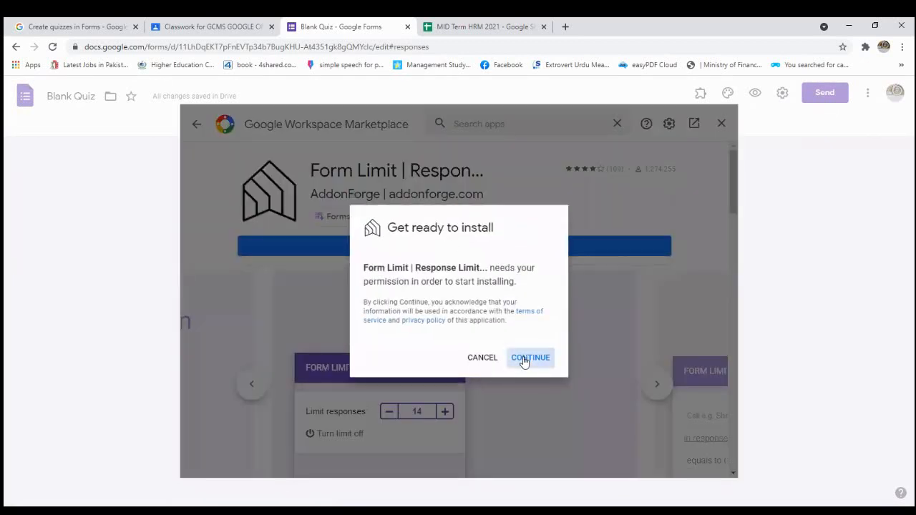
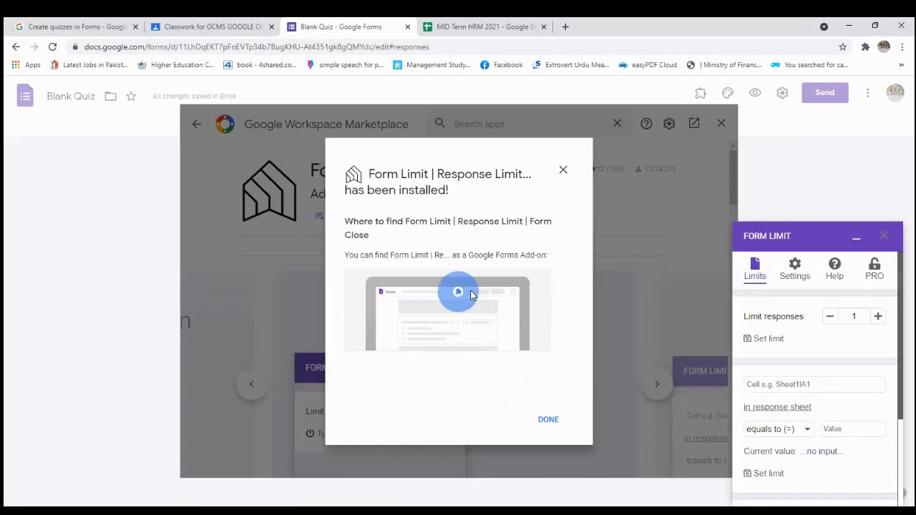
pyautogui.click(884, 236)
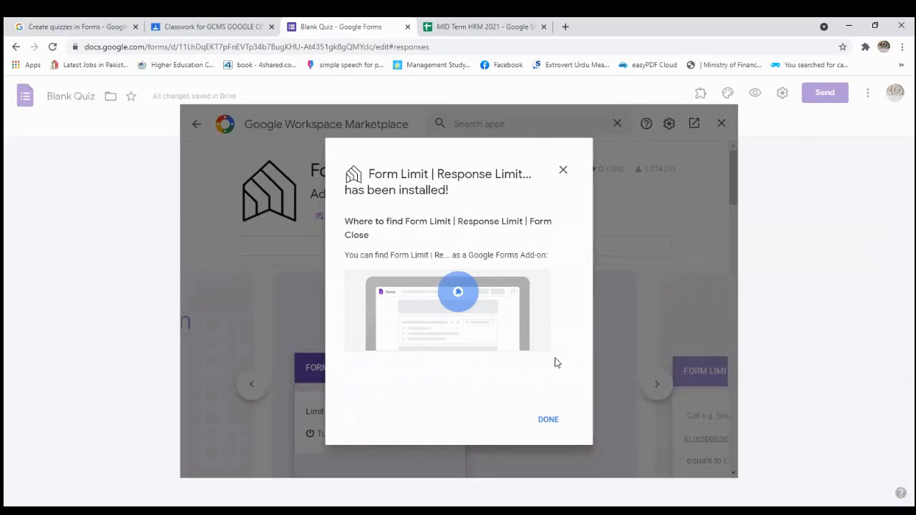
pyautogui.click(548, 419)
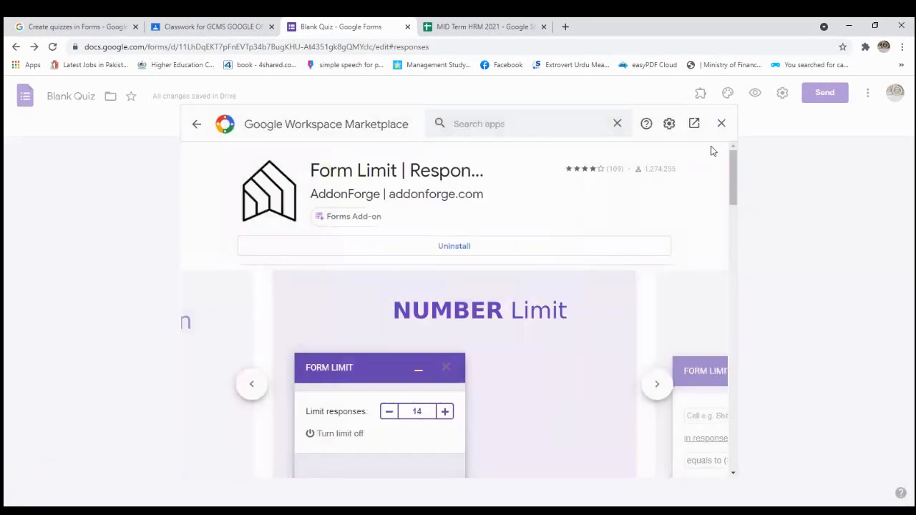
# Search the marketplace for "Email Notifications for Google Forms" and uninstall that add-on
pyautogui.click(526, 123)
pyautogui.write('email')
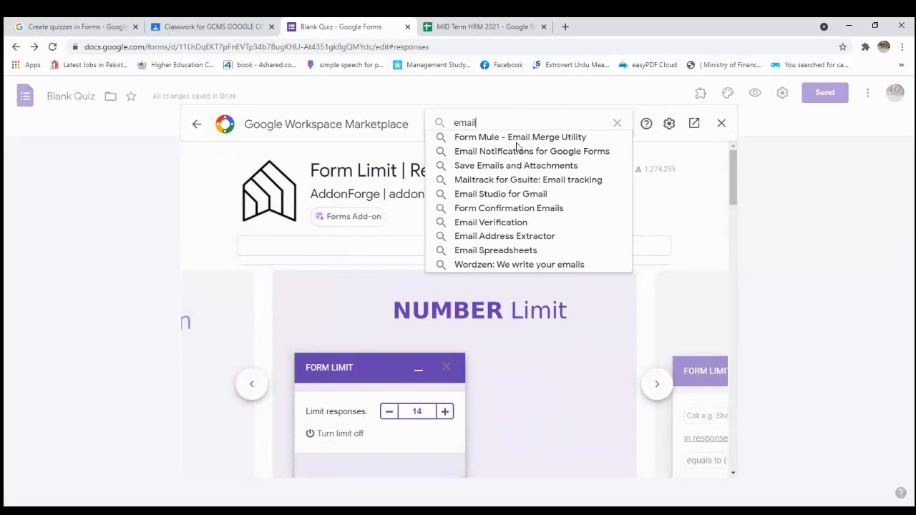
pyautogui.click(516, 151)
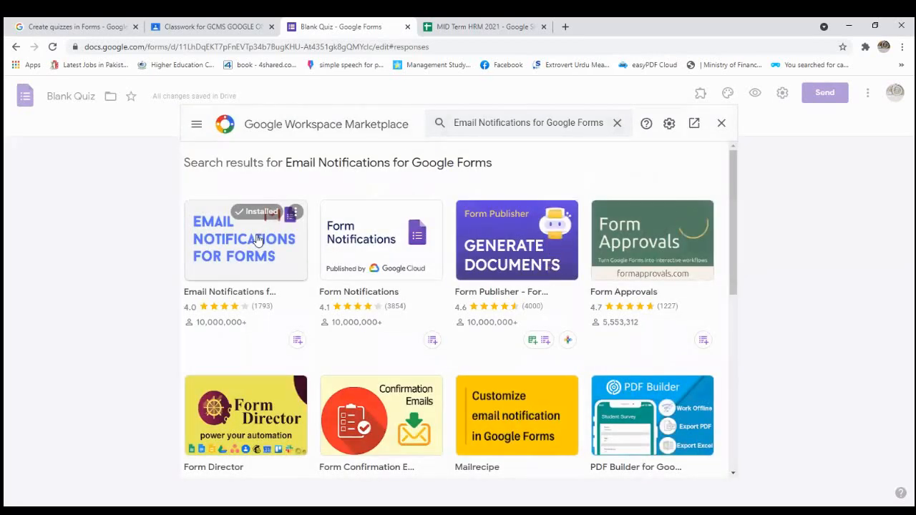
pyautogui.click(296, 214)
pyautogui.click(306, 215)
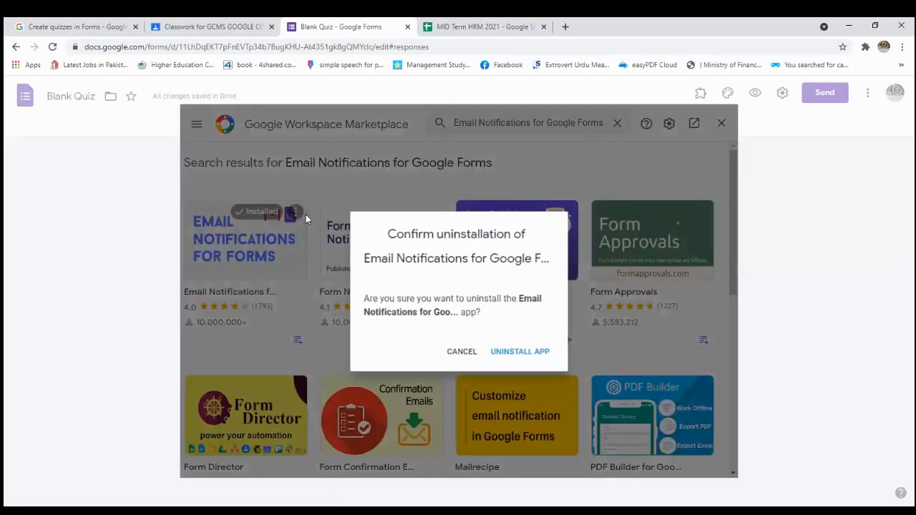
pyautogui.click(510, 352)
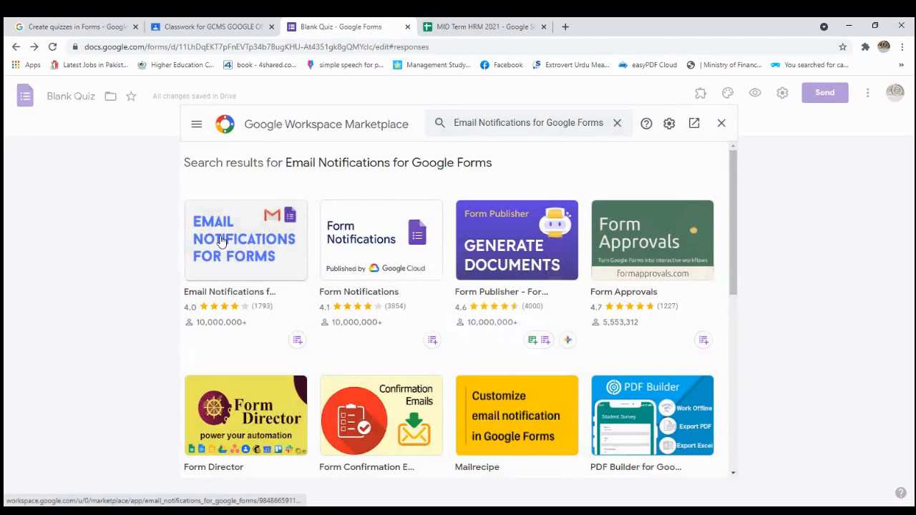
# Install the Email Notifications for Google Forms add-on from its marketplace page and close the marketplace
pyautogui.click(222, 242)
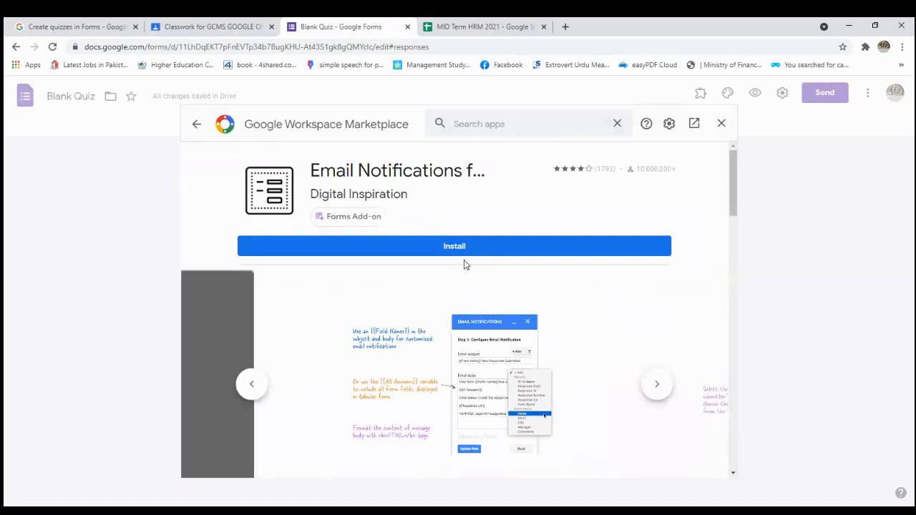
pyautogui.click(479, 248)
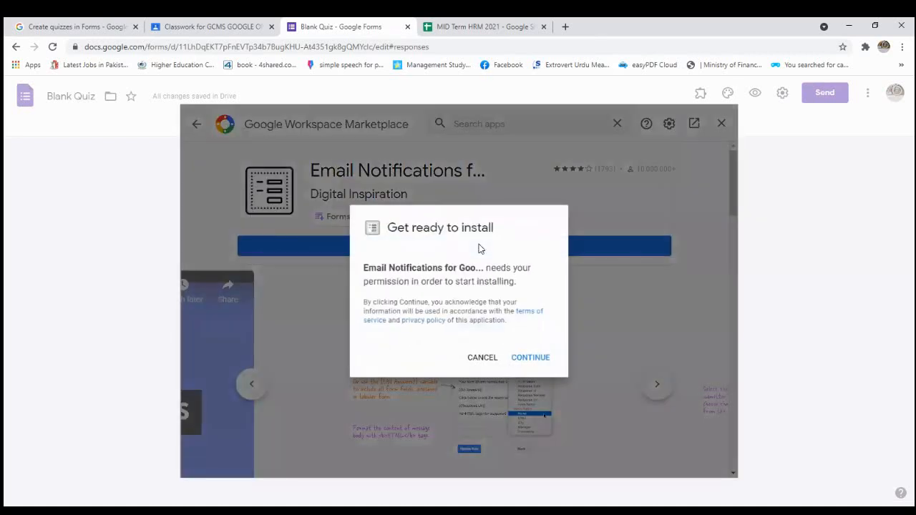
pyautogui.click(522, 361)
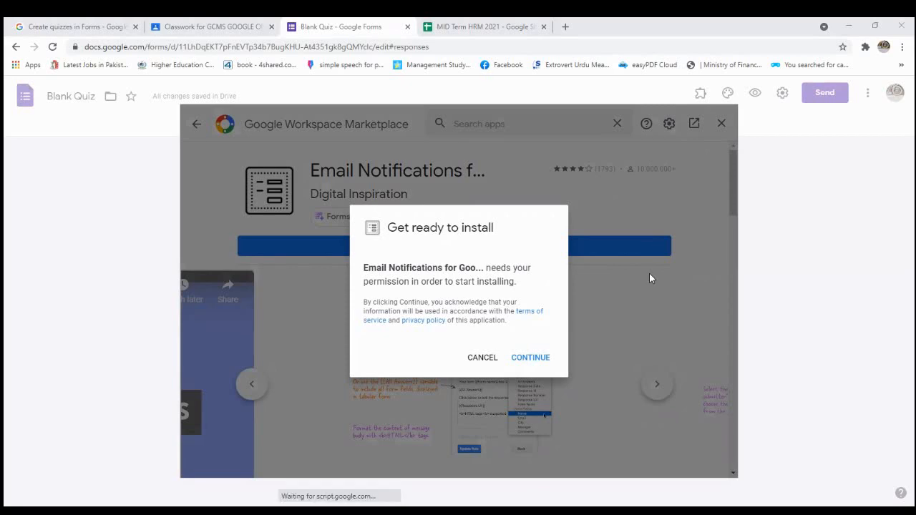
pyautogui.click(528, 354)
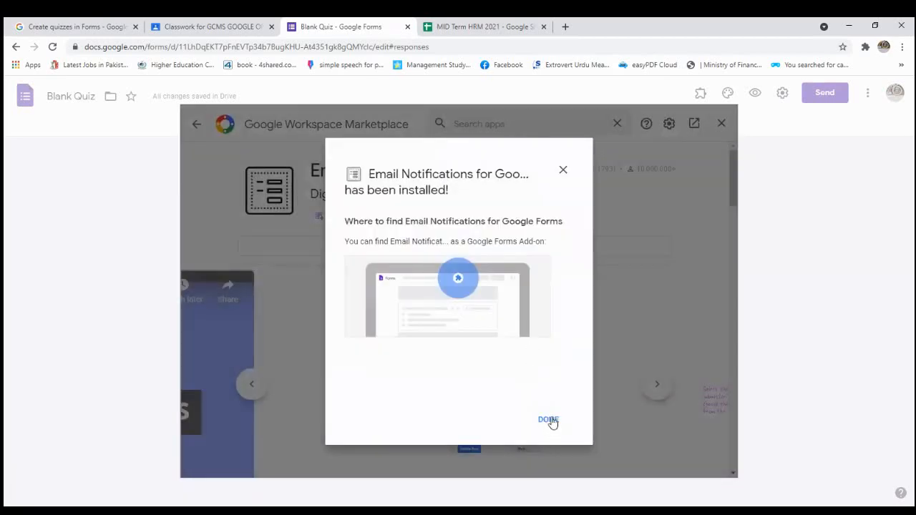
pyautogui.click(549, 418)
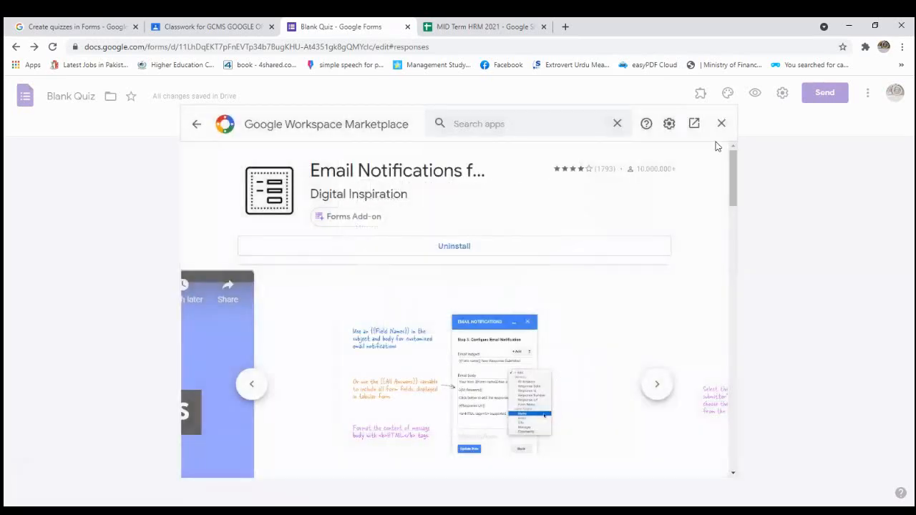
pyautogui.click(722, 126)
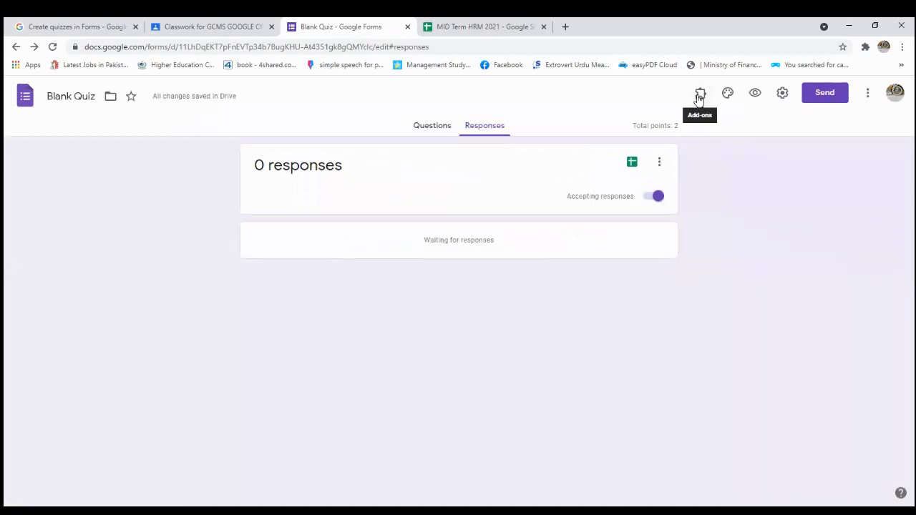
# Open the Limit Google Form Responses settings of the Email Notifications for Google Forms add-on from the quiz's questions view
pyautogui.click(700, 96)
pyautogui.click(723, 152)
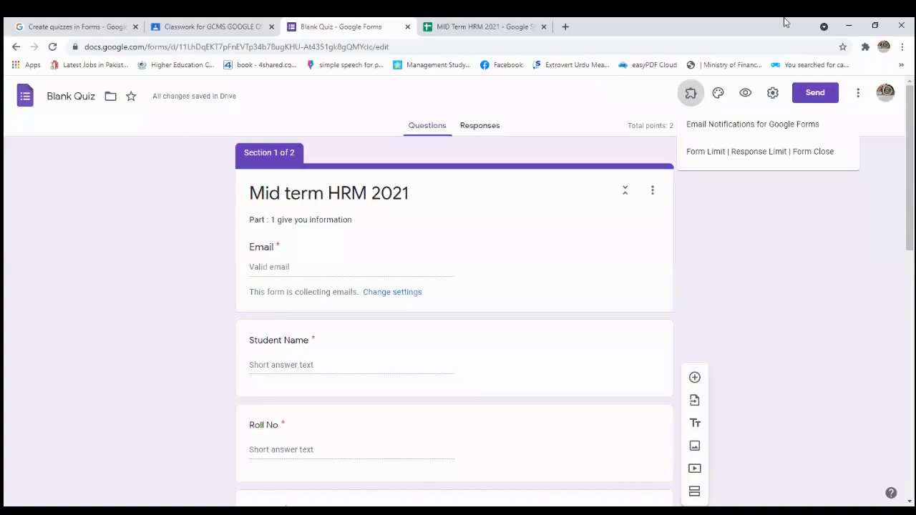
pyautogui.click(845, 335)
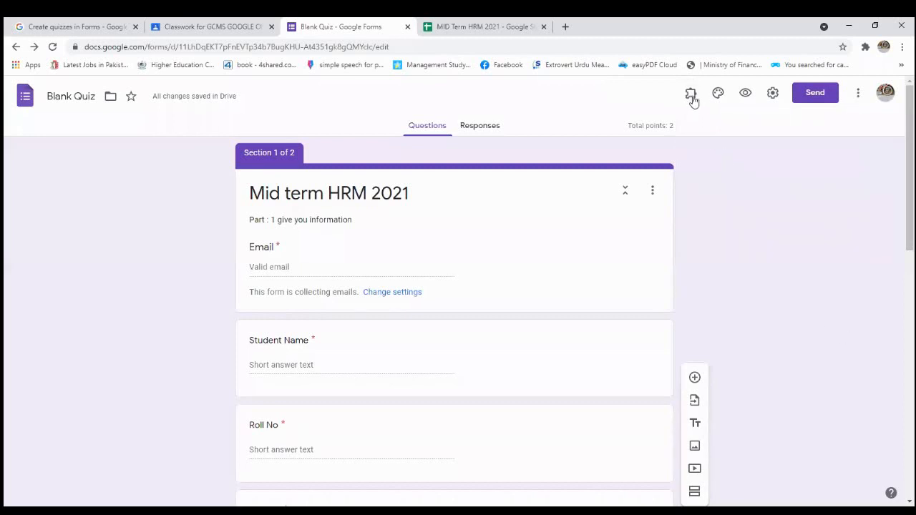
pyautogui.click(426, 123)
pyautogui.click(690, 94)
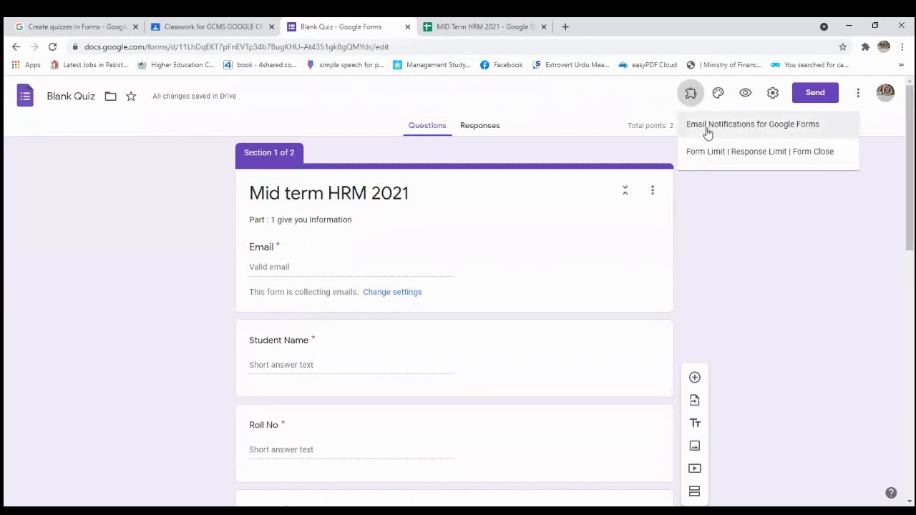
pyautogui.click(706, 128)
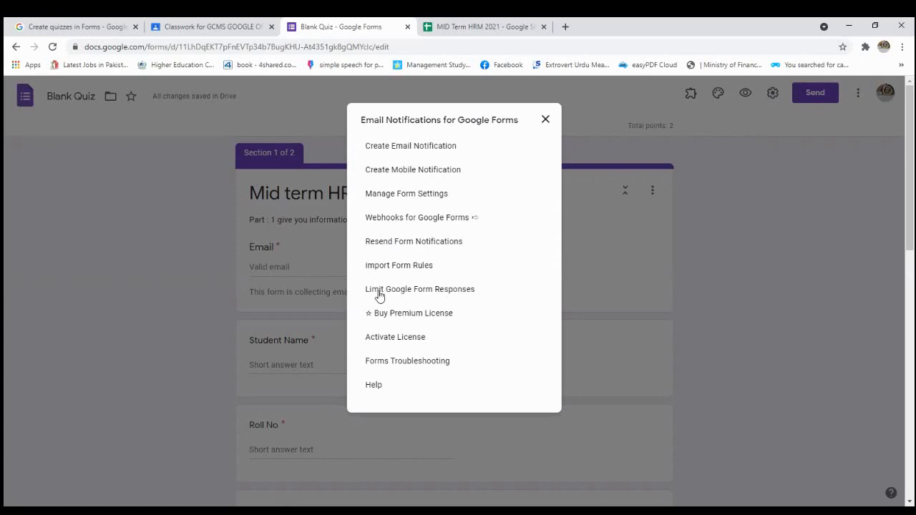
pyautogui.click(420, 290)
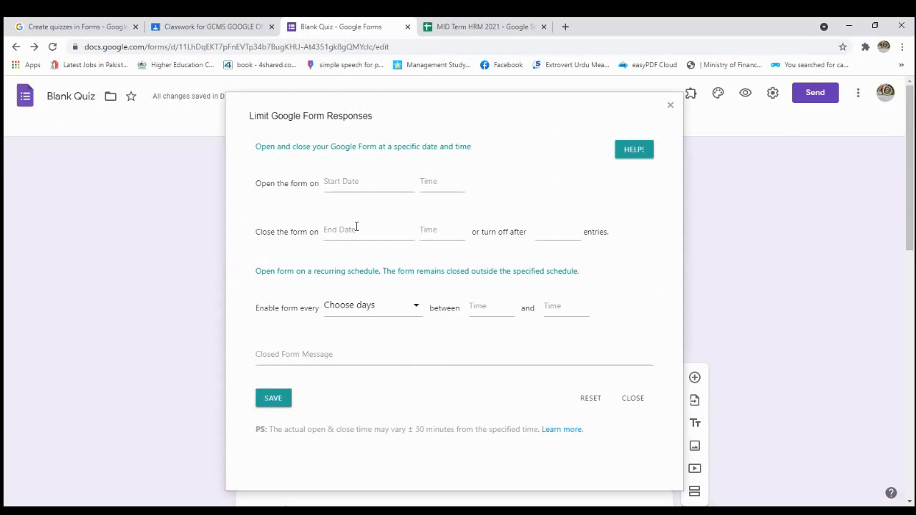
# Set the form's closing time to 01:59 and have it turn off after 55 entries
pyautogui.click(437, 232)
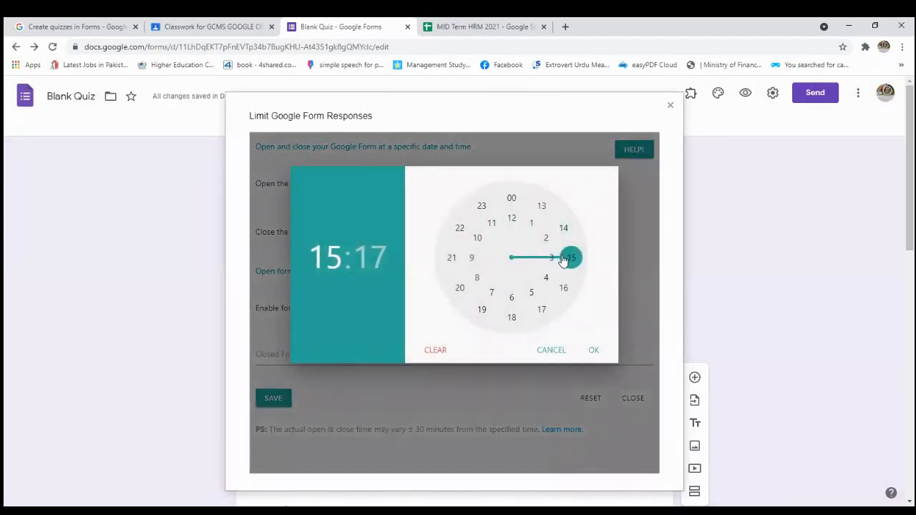
pyautogui.moveTo(562, 259); pyautogui.dragTo(530, 236)
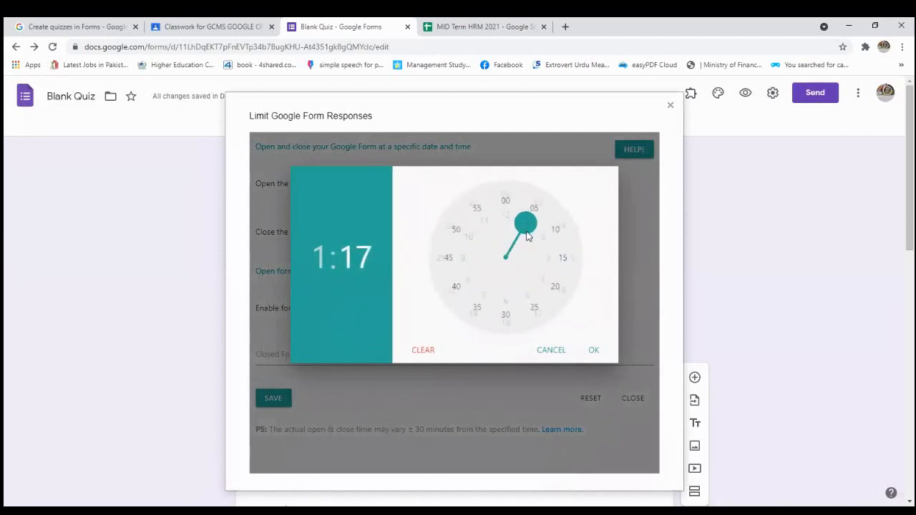
pyautogui.moveTo(564, 269); pyautogui.dragTo(500, 207)
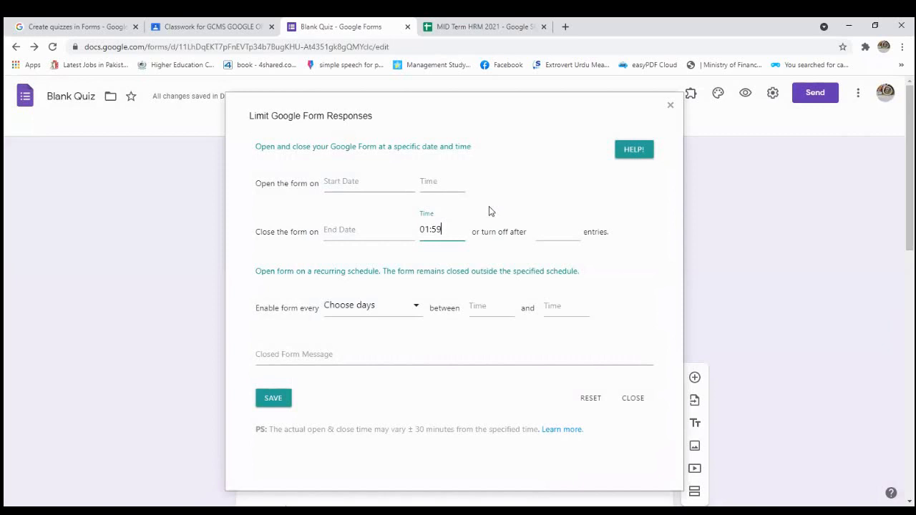
pyautogui.click(548, 234)
pyautogui.write('55')
# Look through the day choices for the form's recurring schedule without selecting any
pyautogui.click(419, 311)
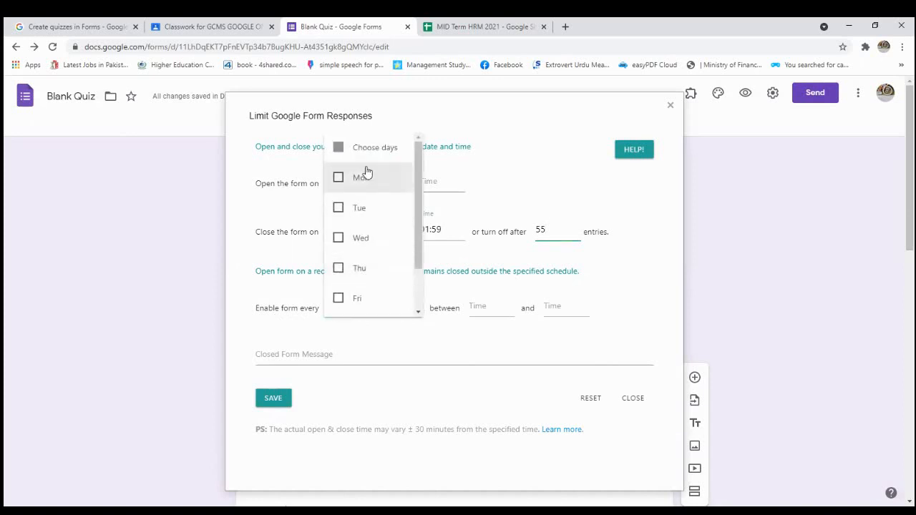
pyautogui.moveTo(419, 184); pyautogui.dragTo(410, 137)
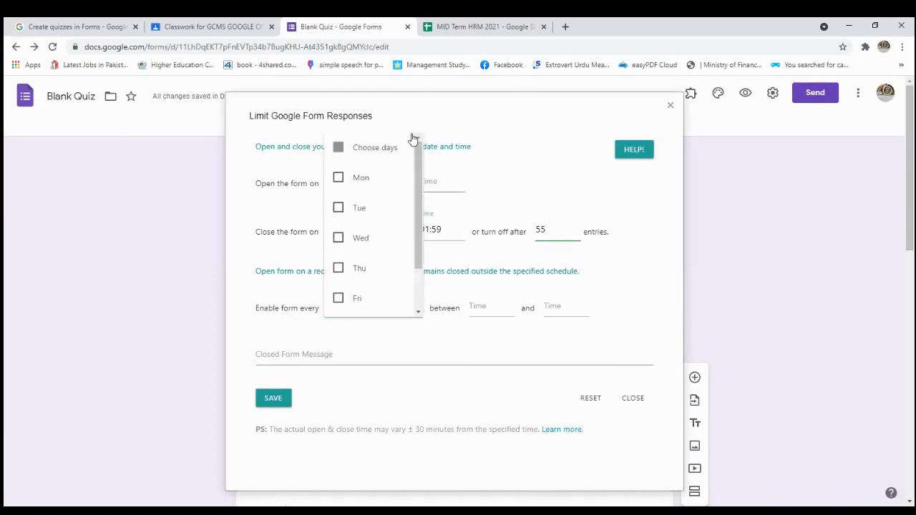
pyautogui.click(381, 339)
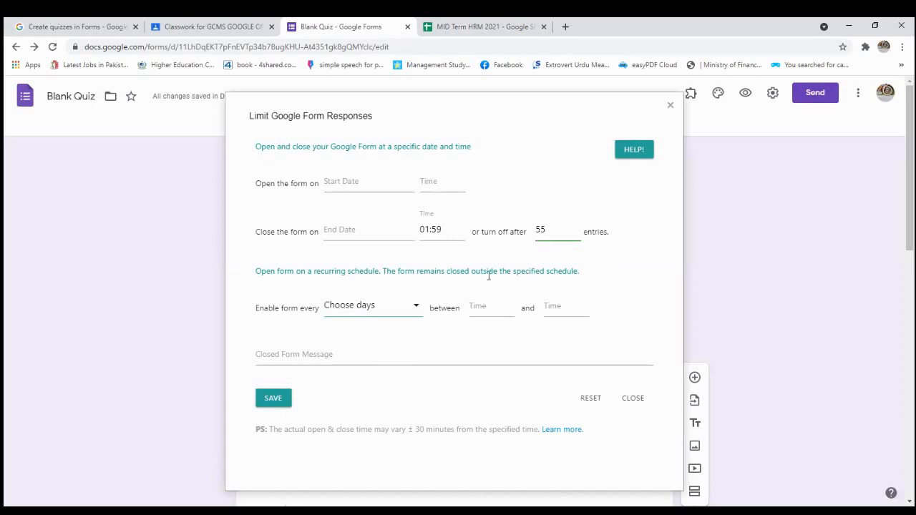
# Enter "YOU TIME LIMIT IS EXPRIED" as the closed form message in the response limit settings
pyautogui.click(339, 352)
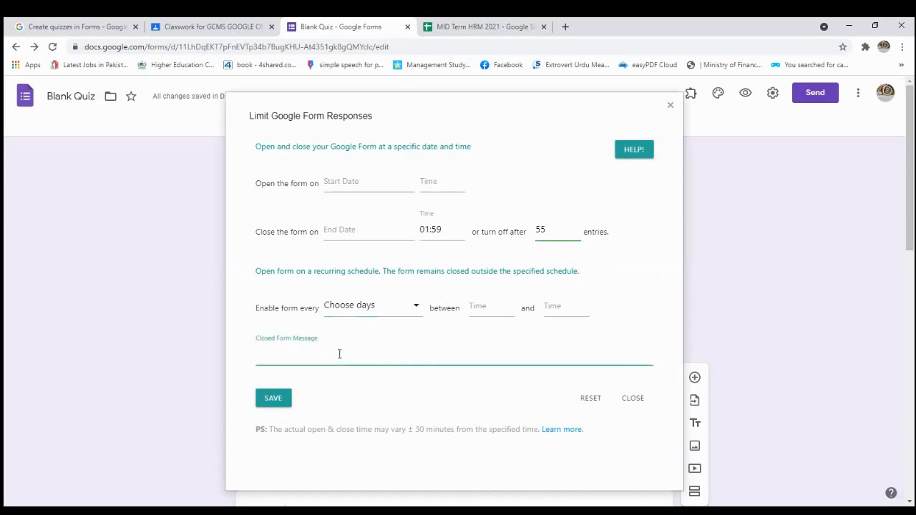
pyautogui.write('YOu')
pyautogui.press('BackSpace')
pyautogui.press('BackSpace')
pyautogui.press('BackSpace')
pyautogui.press('BackSpace')
pyautogui.write('YOu')
pyautogui.press('BackSpace')
pyautogui.press('BackSpace')
pyautogui.write('OU HAV')
pyautogui.press('BackSpace')
pyautogui.press('BackSpace')
pyautogui.press('BackSpace')
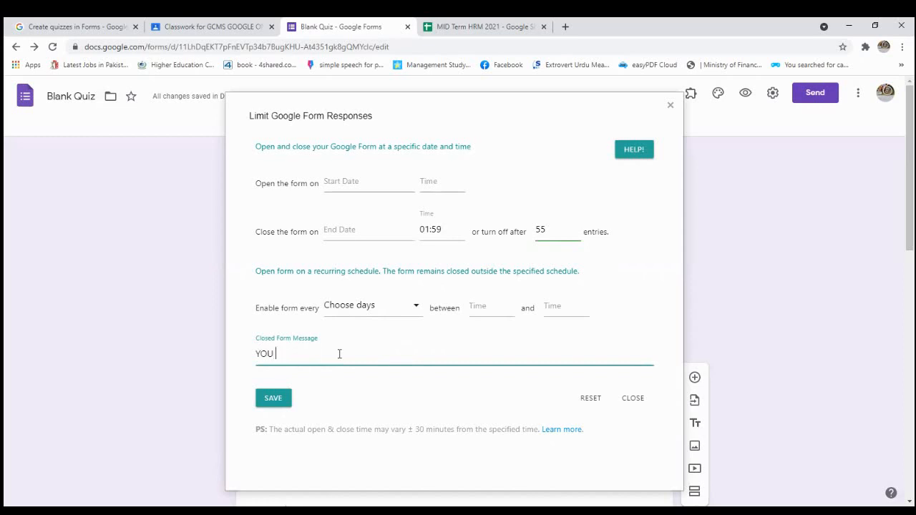
pyautogui.write('time')
pyautogui.press('BackSpace')
pyautogui.press('BackSpace')
pyautogui.press('BackSpace')
pyautogui.press('BackSpace')
pyautogui.write('TIME LIMIT IS EXPRIED')
# Replace the closed form message with "YOUR TIME IS UP", save the response limits and close their settings
pyautogui.moveTo(401, 353); pyautogui.dragTo(209, 376)
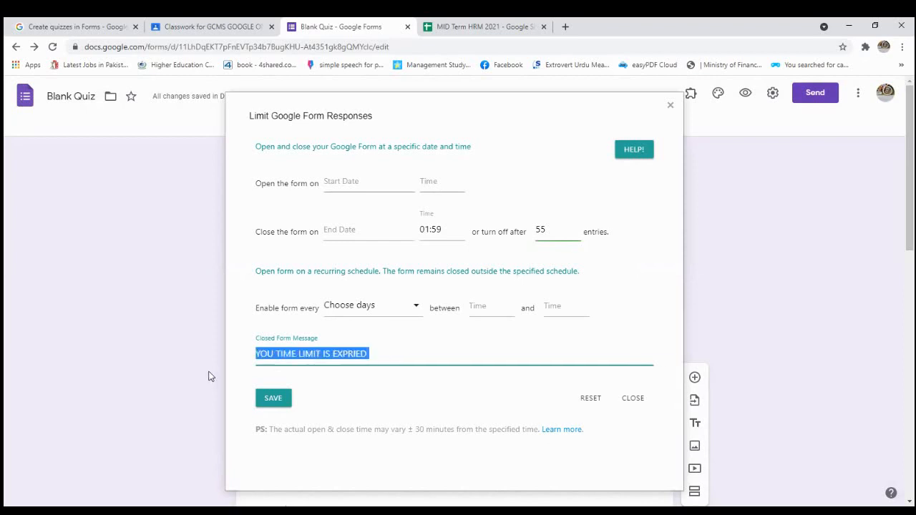
pyautogui.write('YOUR ')
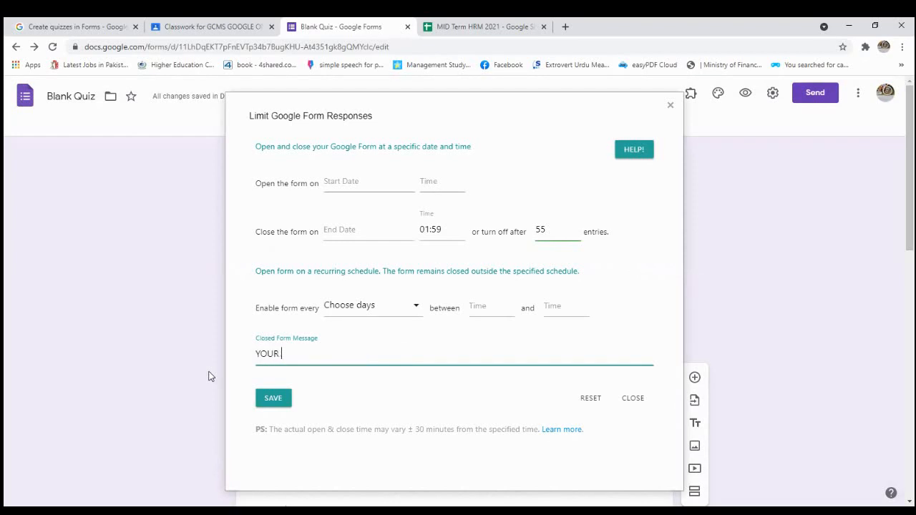
pyautogui.write('TIME IS UO')
pyautogui.press('BackSpace')
pyautogui.write('P')
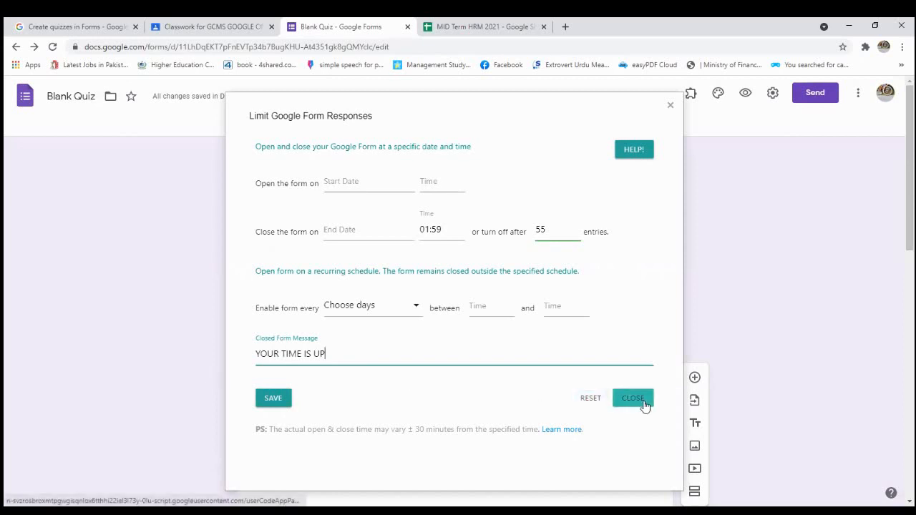
pyautogui.click(273, 398)
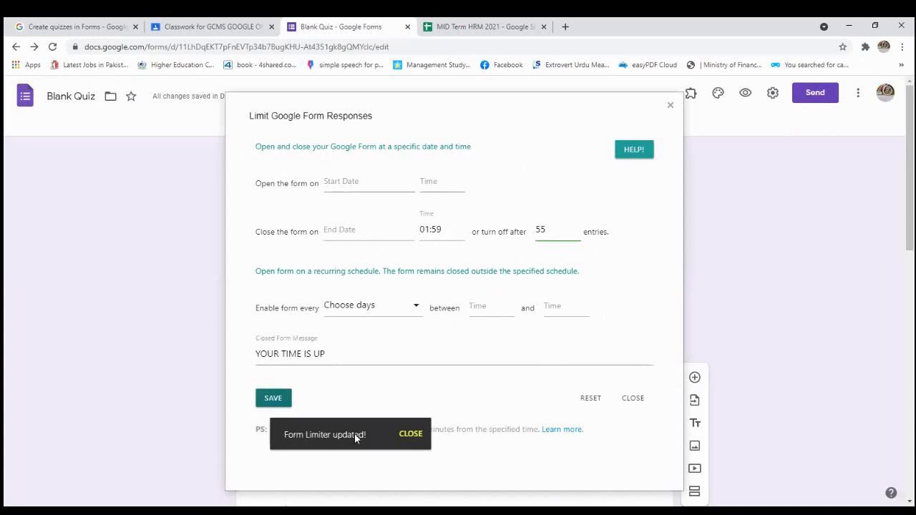
pyautogui.click(672, 107)
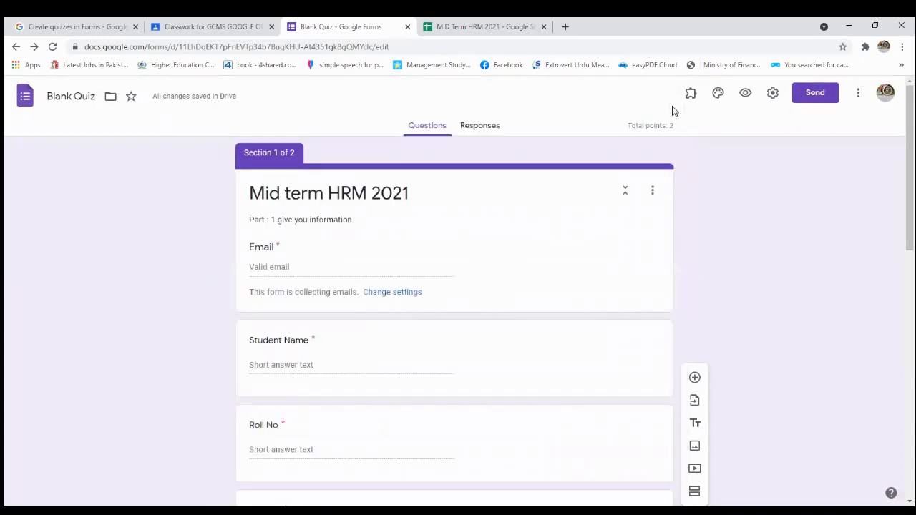
# Open the quiz's linked response spreadsheet and widen its two HRM question columns and the final Email Address column
pyautogui.click(495, 127)
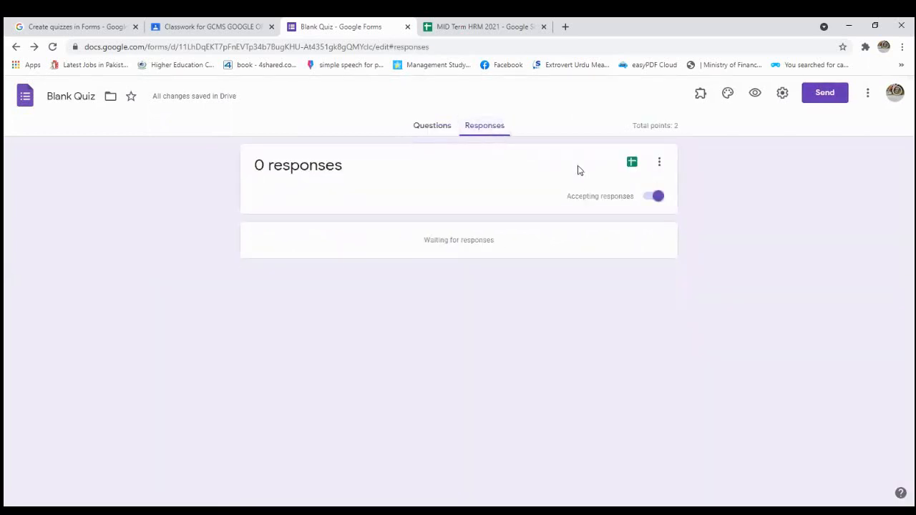
pyautogui.click(631, 163)
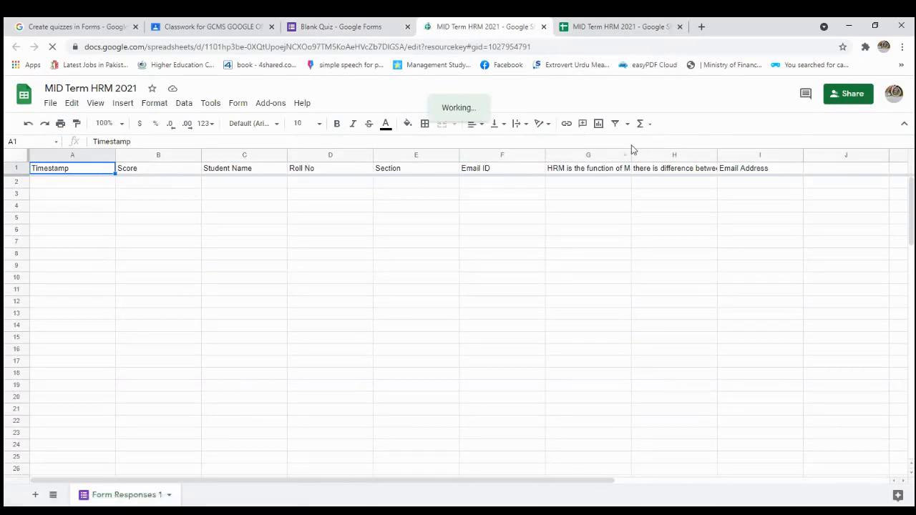
pyautogui.moveTo(630, 154); pyautogui.dragTo(654, 155)
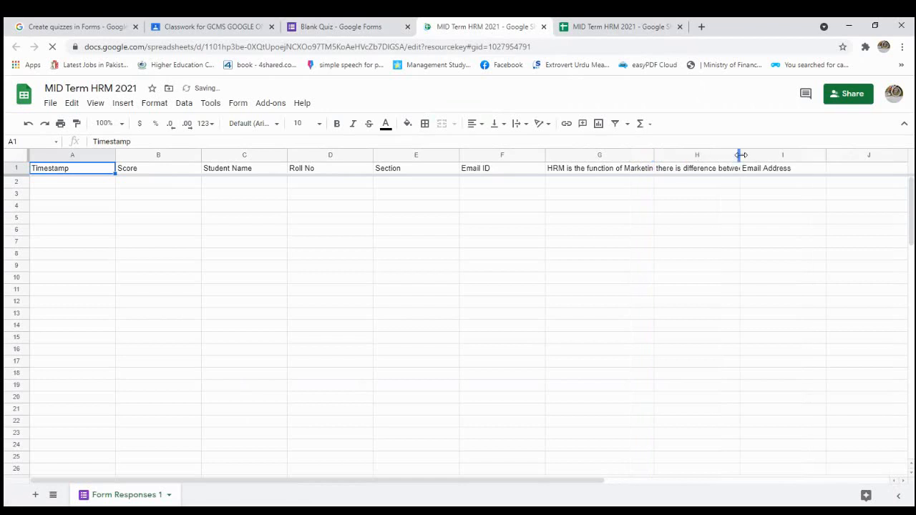
pyautogui.moveTo(741, 154); pyautogui.dragTo(786, 152)
pyautogui.moveTo(872, 155); pyautogui.dragTo(879, 155)
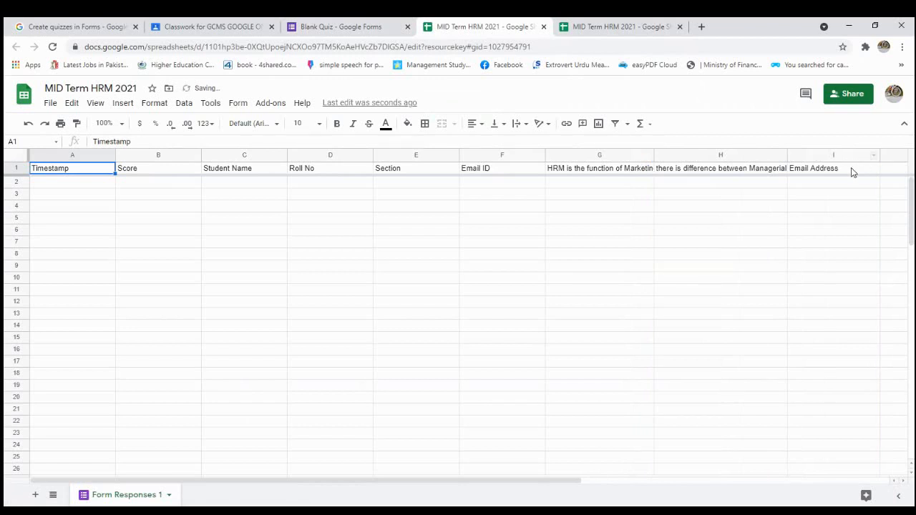
pyautogui.click(852, 169)
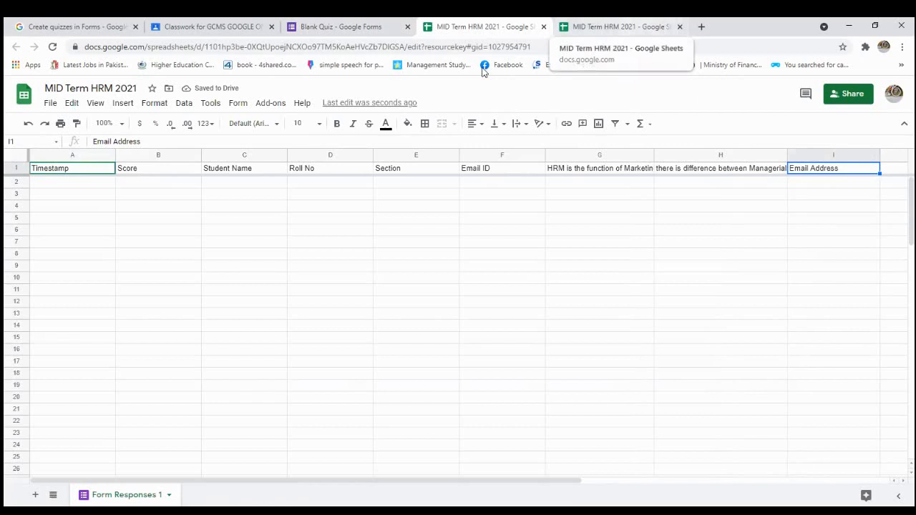
# Return to the quiz form and copy its shortened share link from the sending options, closing them when done
pyautogui.click(176, 25)
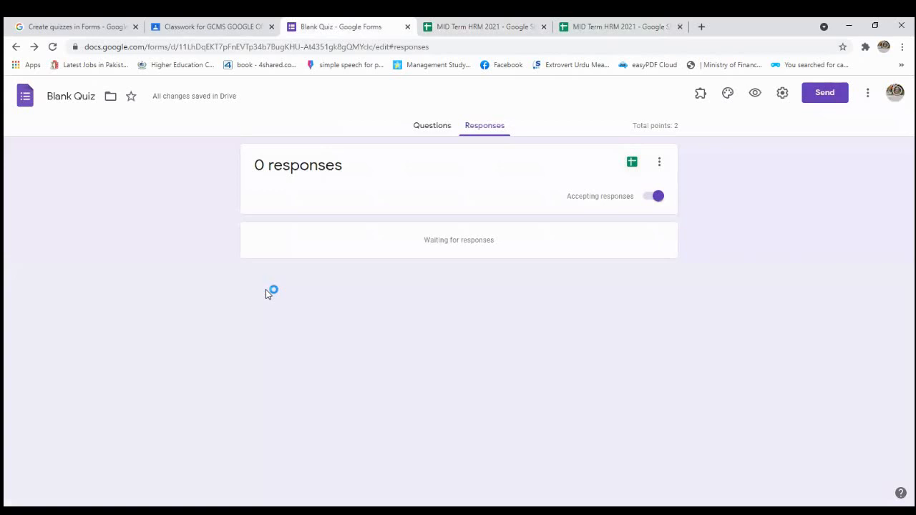
pyautogui.click(820, 96)
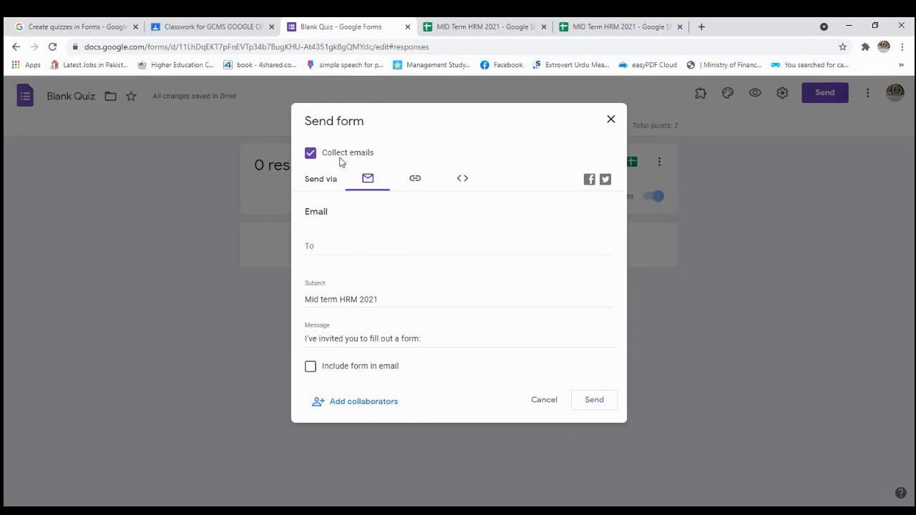
pyautogui.click(609, 120)
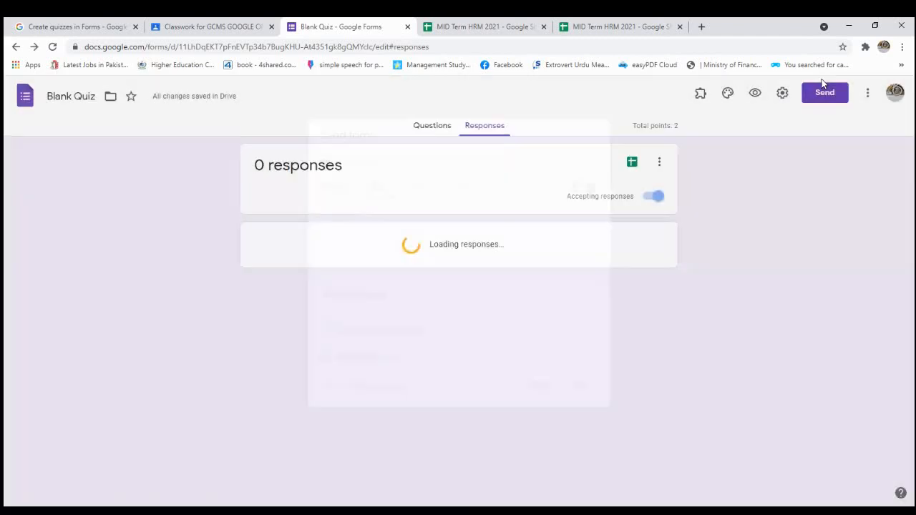
pyautogui.click(822, 94)
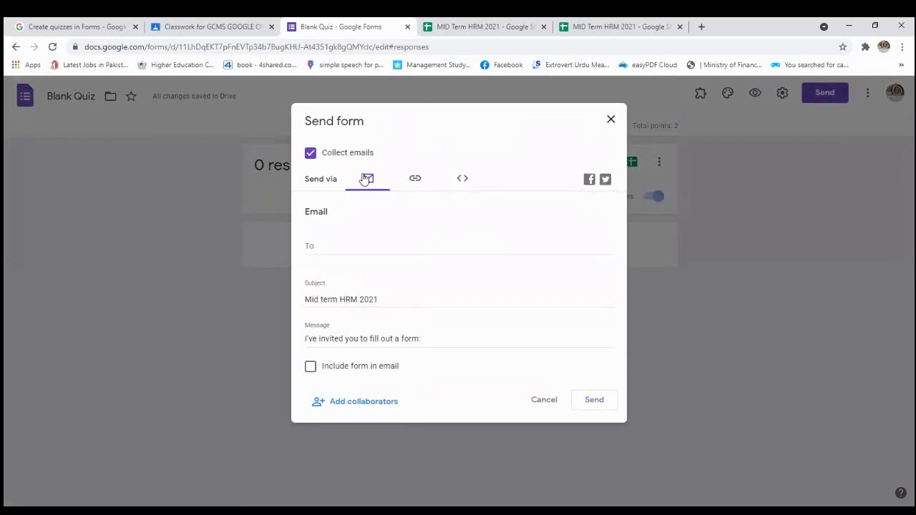
pyautogui.click(412, 181)
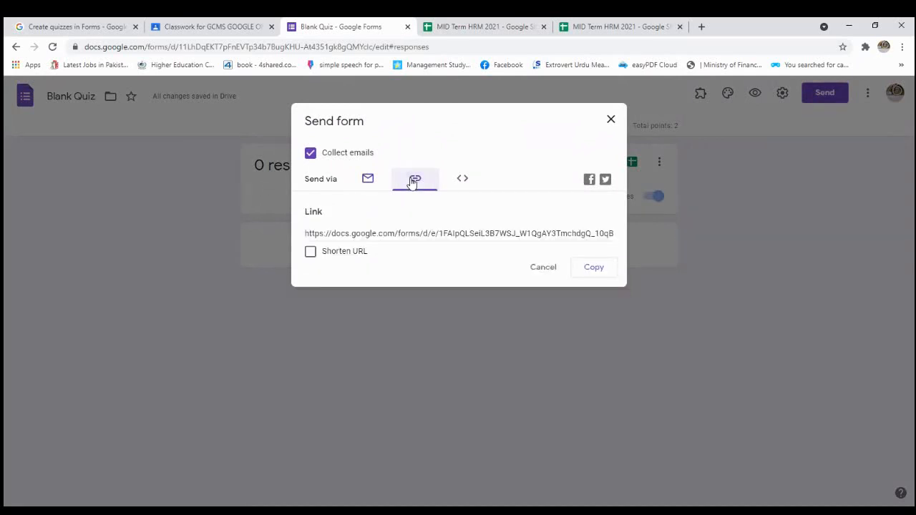
pyautogui.click(311, 252)
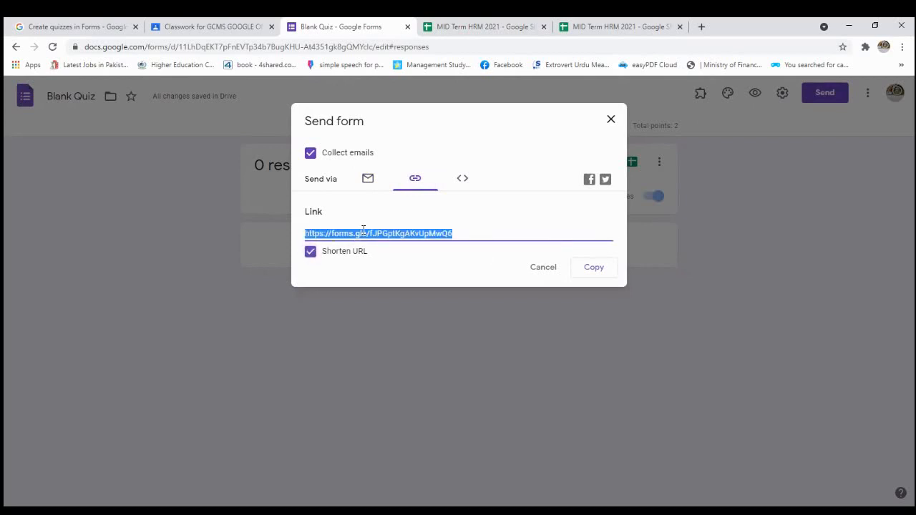
pyautogui.click(595, 268)
pyautogui.click(598, 272)
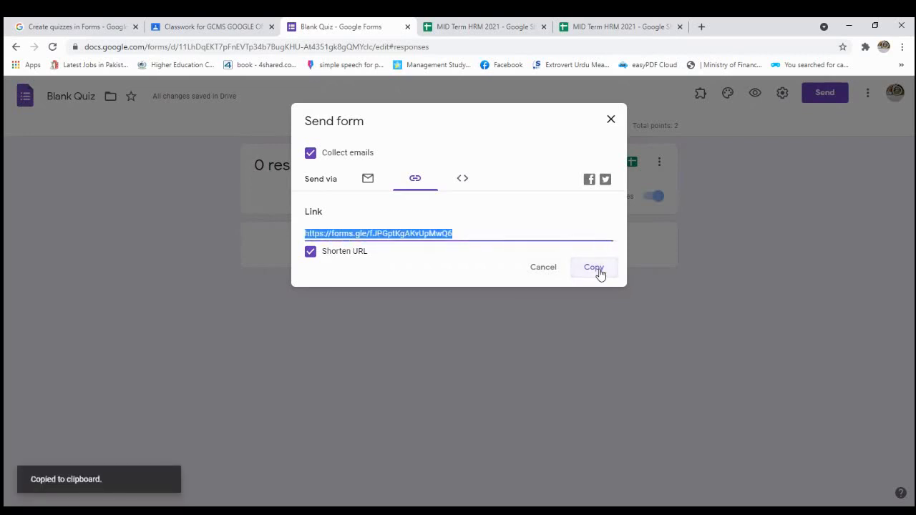
pyautogui.click(612, 121)
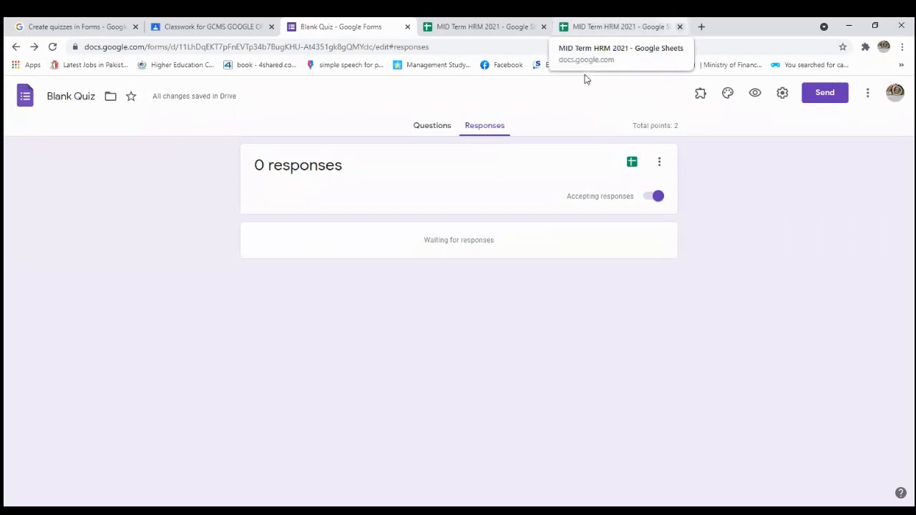
# Close both MID Term HRM 2021 spreadsheet pages, the Classroom assignment page and the quiz form
pyautogui.click(679, 27)
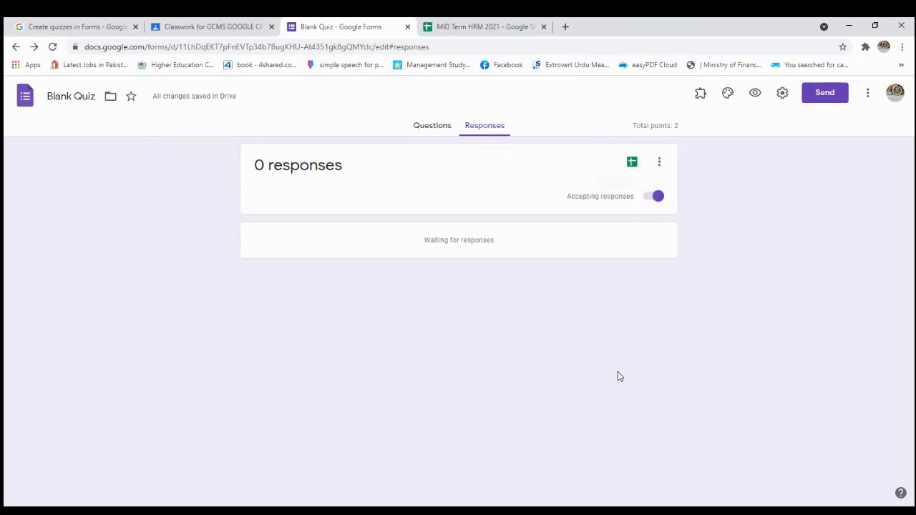
pyautogui.click(176, 25)
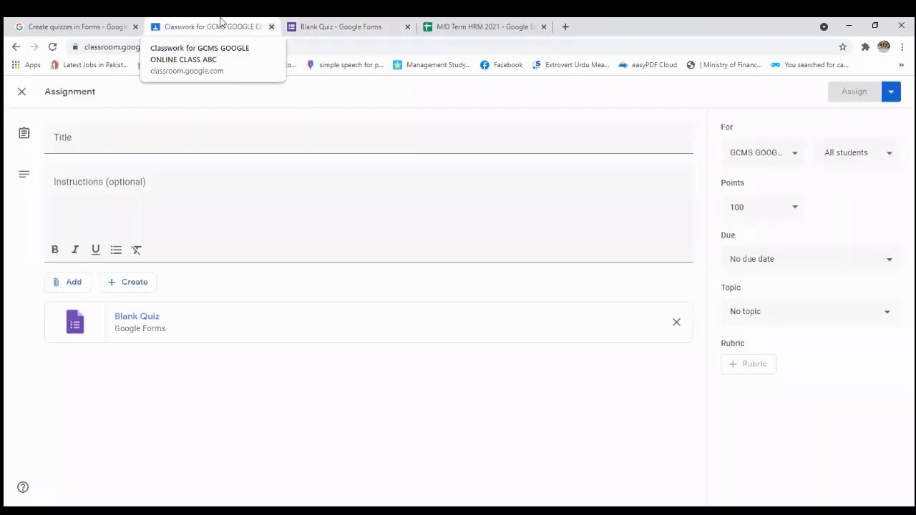
pyautogui.hotkey('ctrl', 'w')
pyautogui.hotkey('ctrl', 'w')
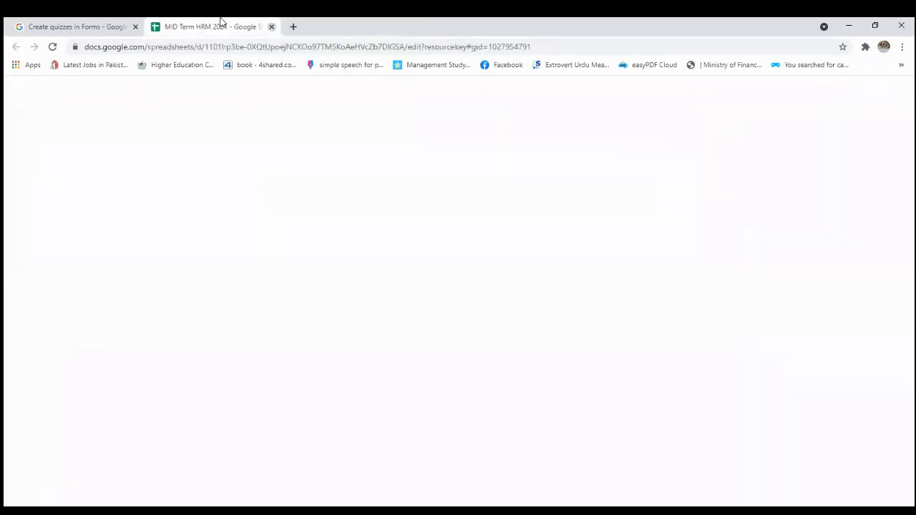
pyautogui.hotkey('ctrl', 'w')
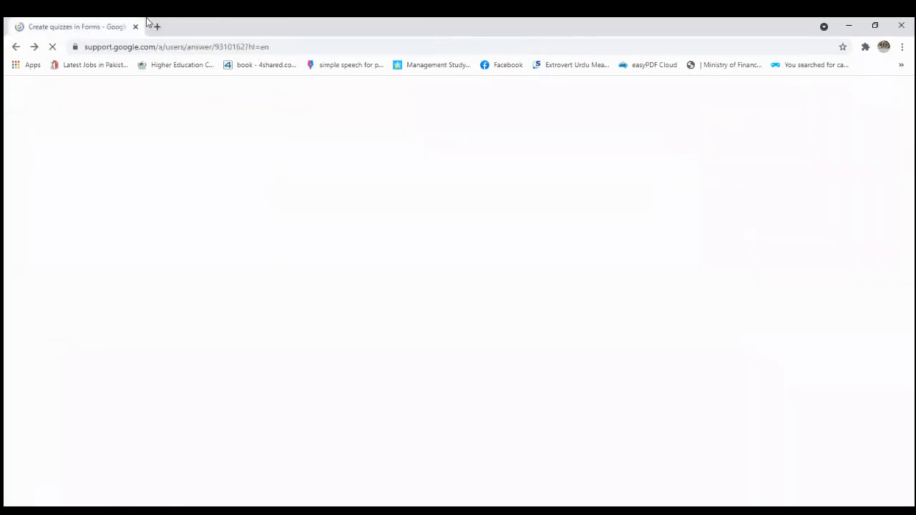
# Open Google Classroom from a new browser page and go to the classwork of GCMS GOOGLE ONLINE CLASS
pyautogui.click(157, 28)
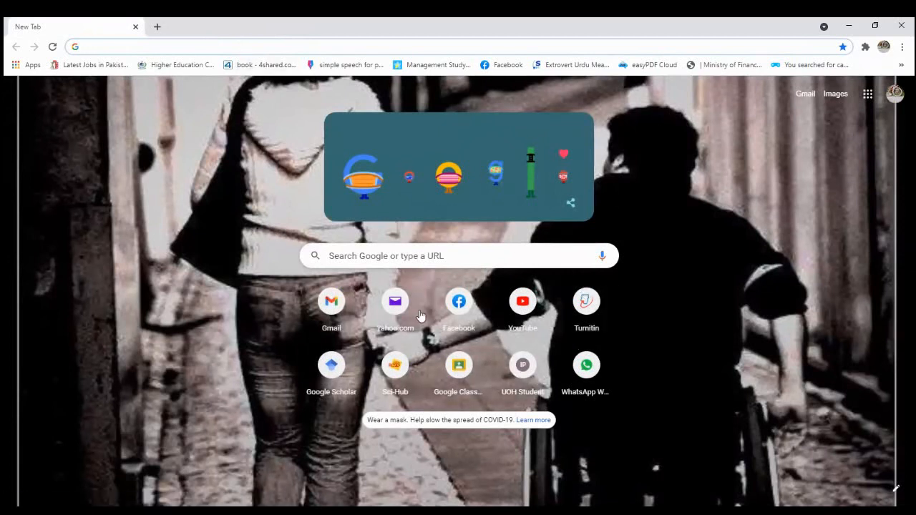
pyautogui.click(465, 376)
pyautogui.click(465, 376)
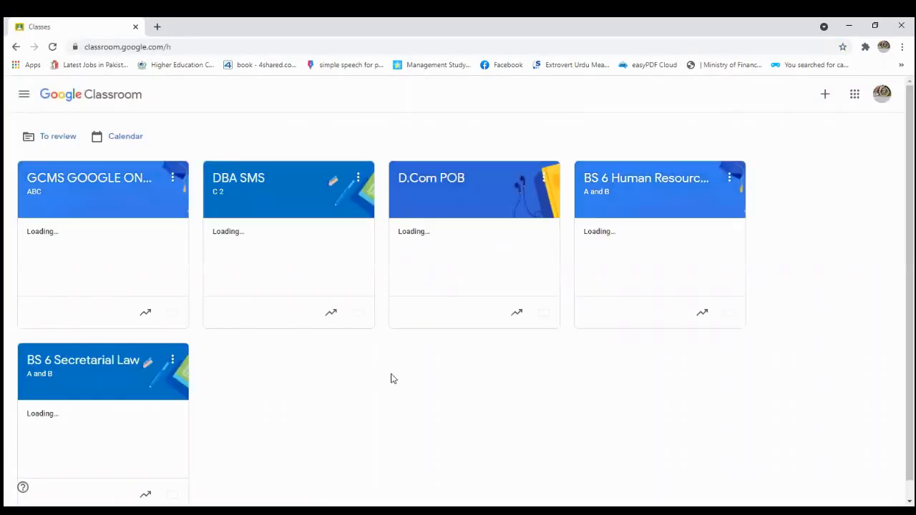
pyautogui.click(111, 187)
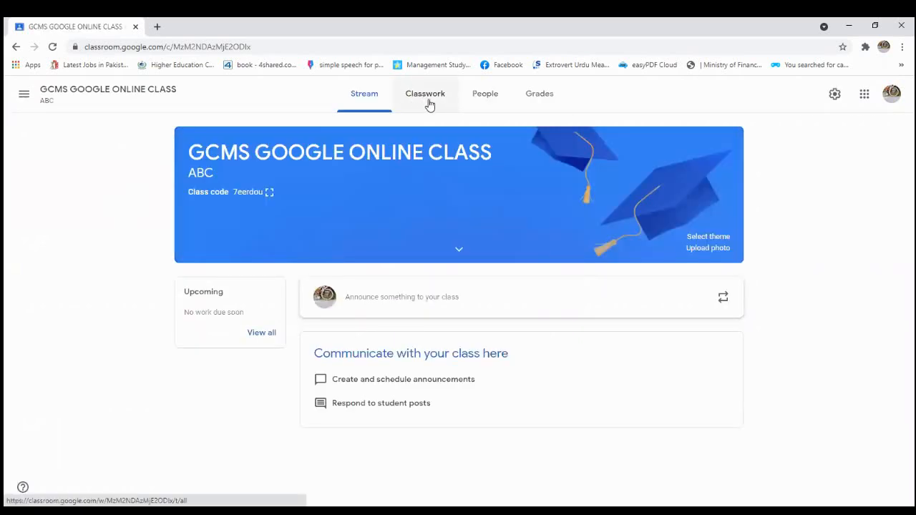
pyautogui.click(429, 106)
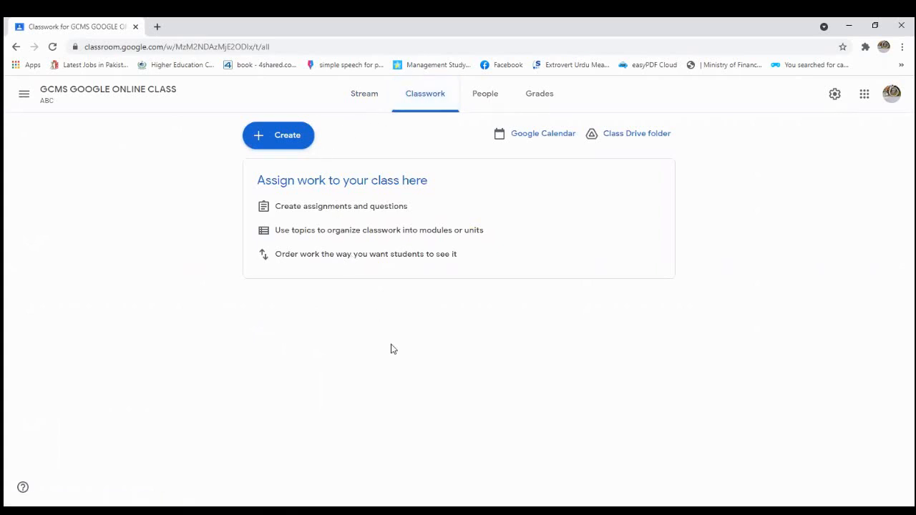
# Switch from the class page to Google Drive and close the Classroom page
pyautogui.click(866, 100)
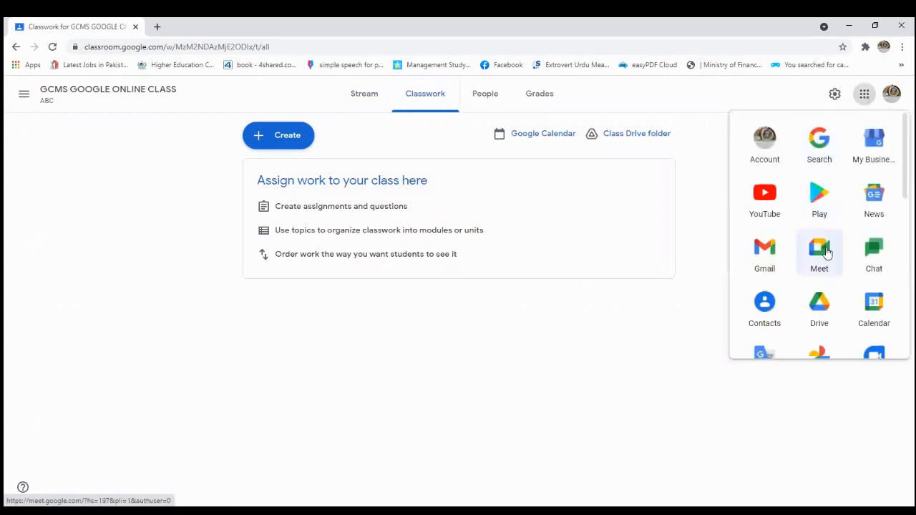
pyautogui.click(818, 309)
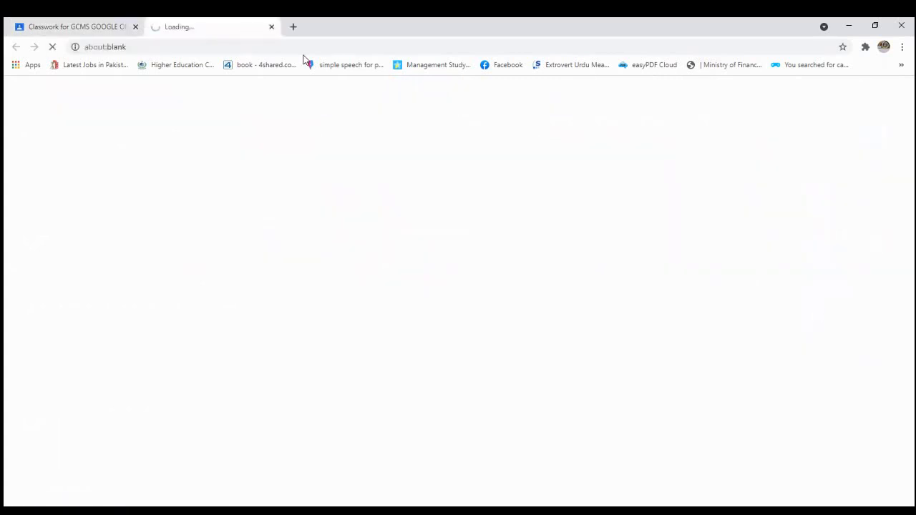
pyautogui.click(135, 28)
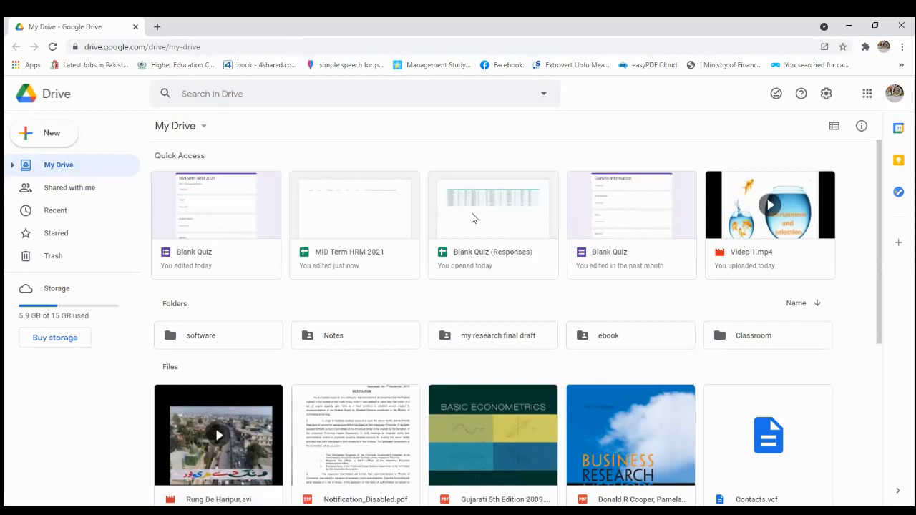
# Open the Blank Quiz (Responses) spreadsheet from My Drive and examine the students' recorded scores and answers
pyautogui.doubleClick(472, 218)
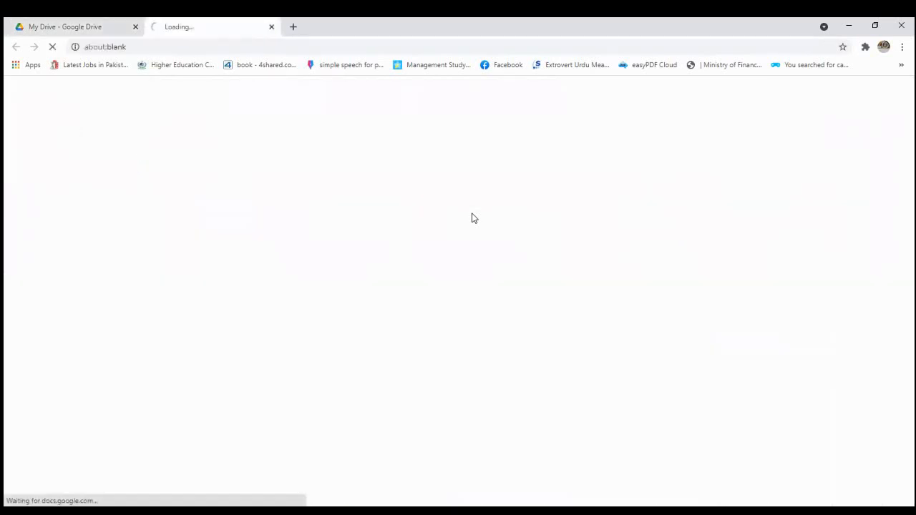
pyautogui.click(96, 27)
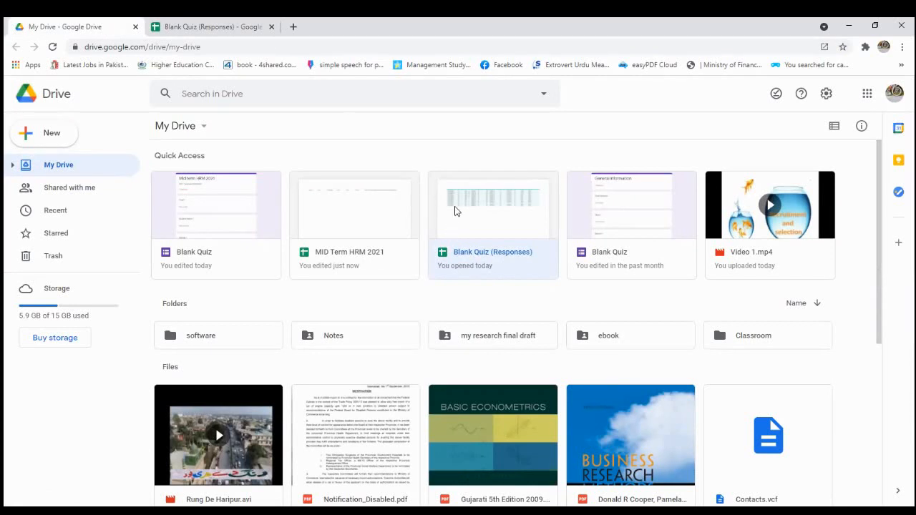
pyautogui.click(213, 22)
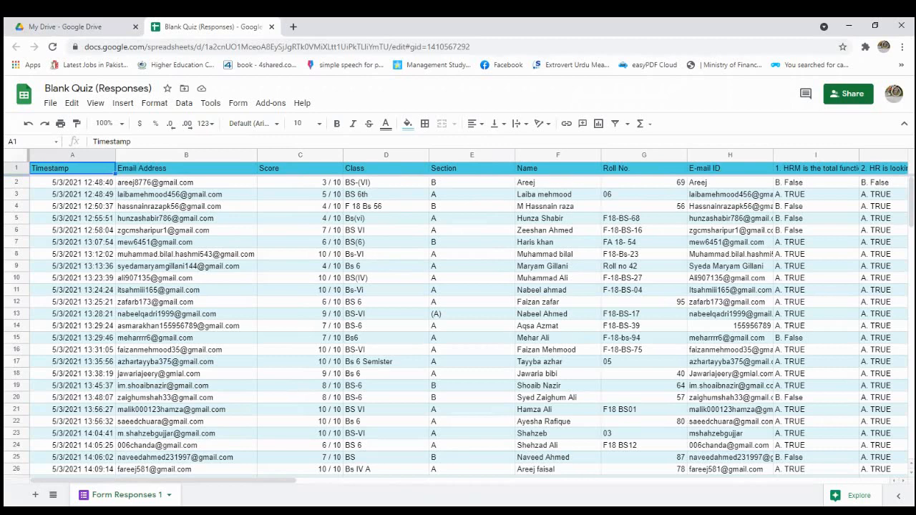
pyautogui.moveTo(289, 480); pyautogui.dragTo(264, 478)
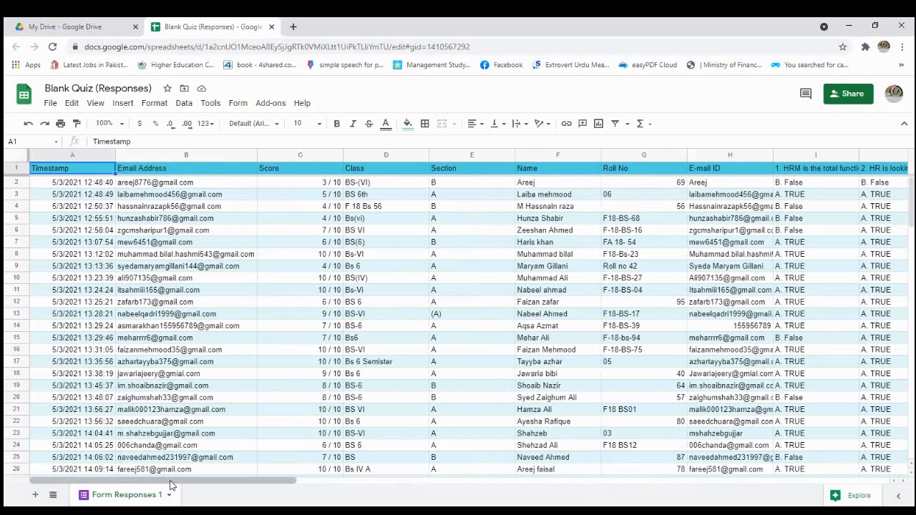
# Close the Blank Quiz (Responses) spreadsheet, then view the MID Term HRM 2021 spreadsheet from My Drive and close it
pyautogui.middleClick(230, 23)
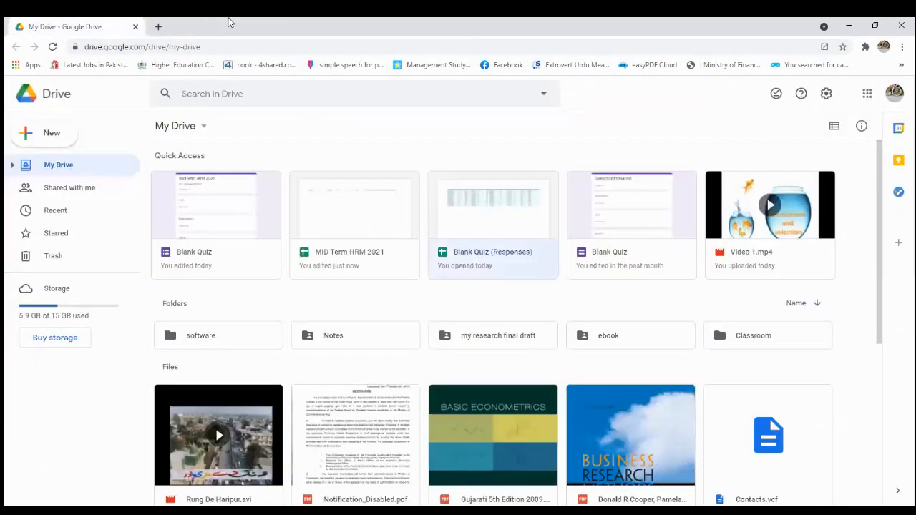
pyautogui.doubleClick(351, 226)
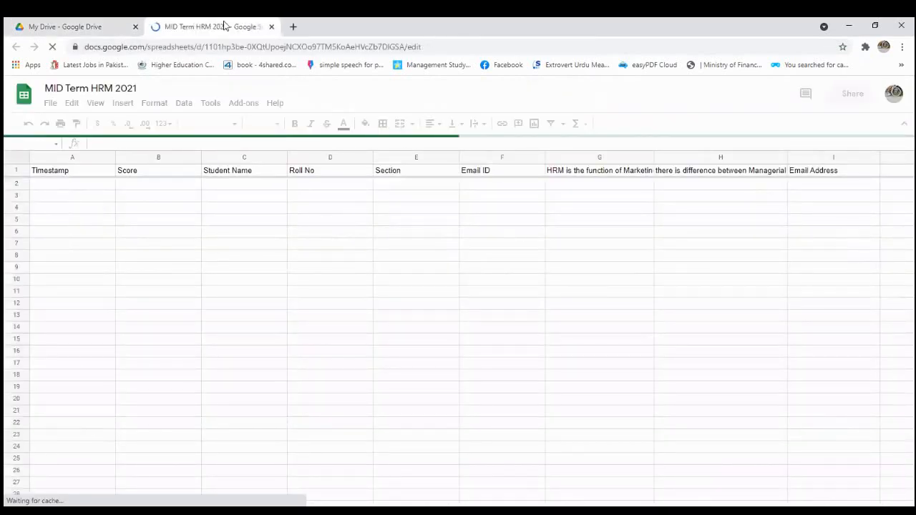
pyautogui.middleClick(225, 26)
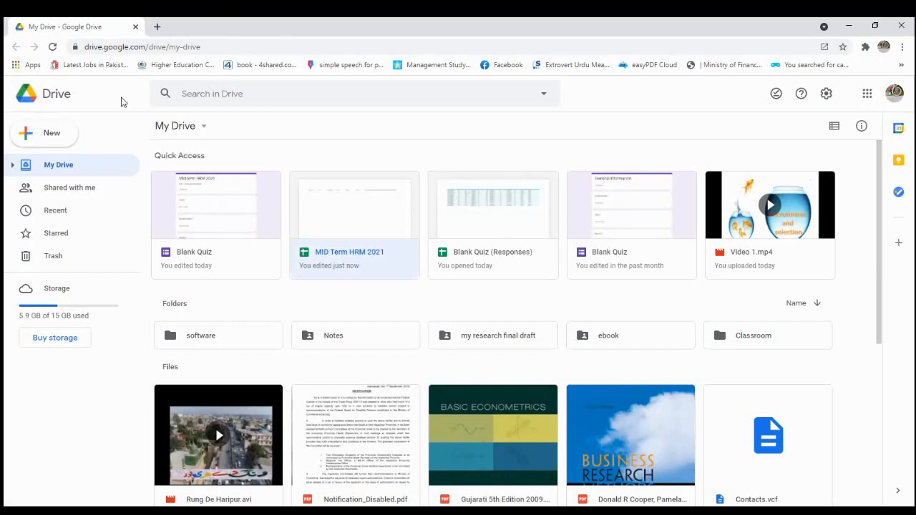
# Close the current Drive page and reopen Google Drive from a new browser page
pyautogui.click(156, 26)
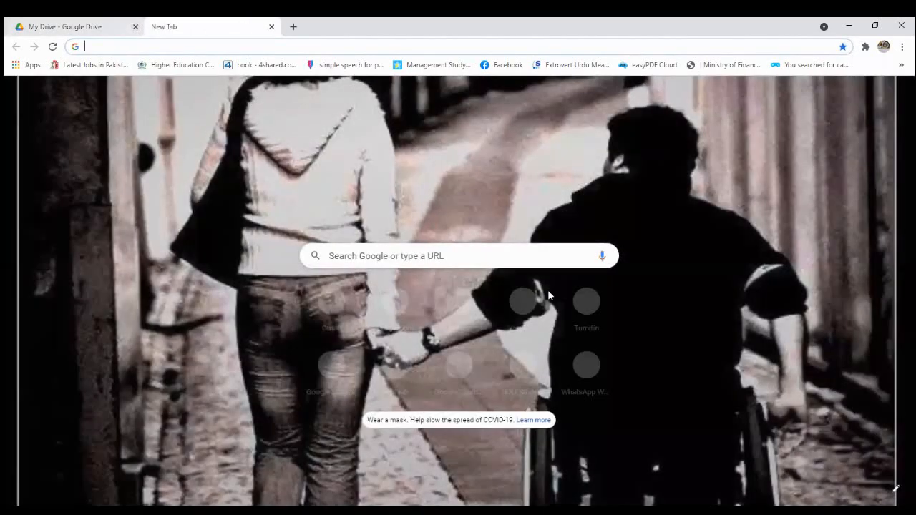
pyautogui.click(134, 28)
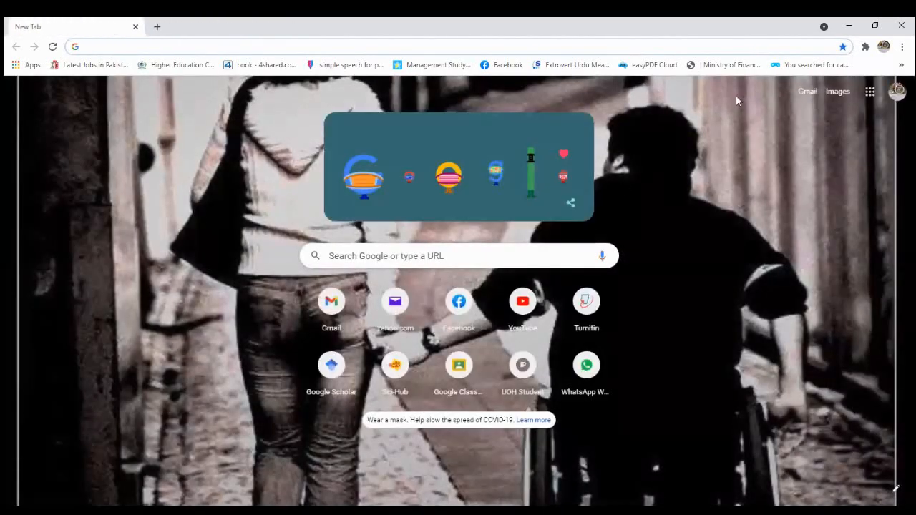
pyautogui.click(867, 94)
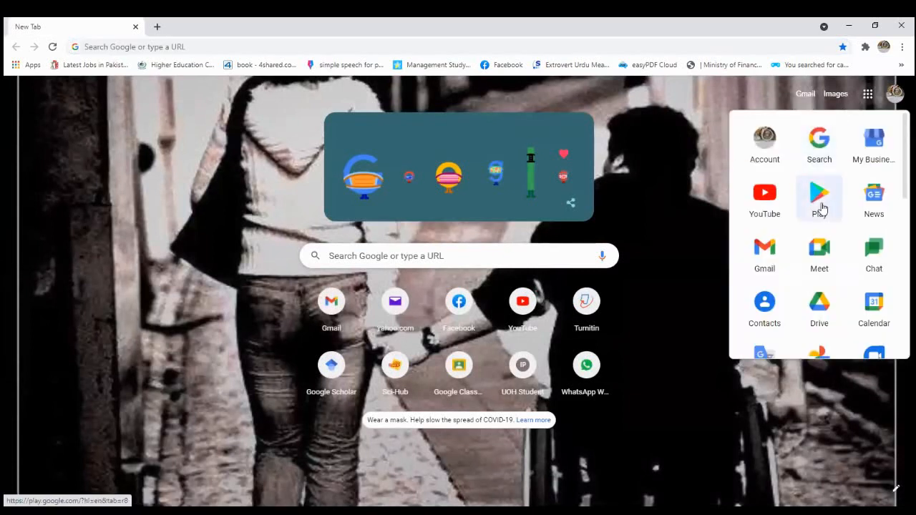
pyautogui.click(819, 308)
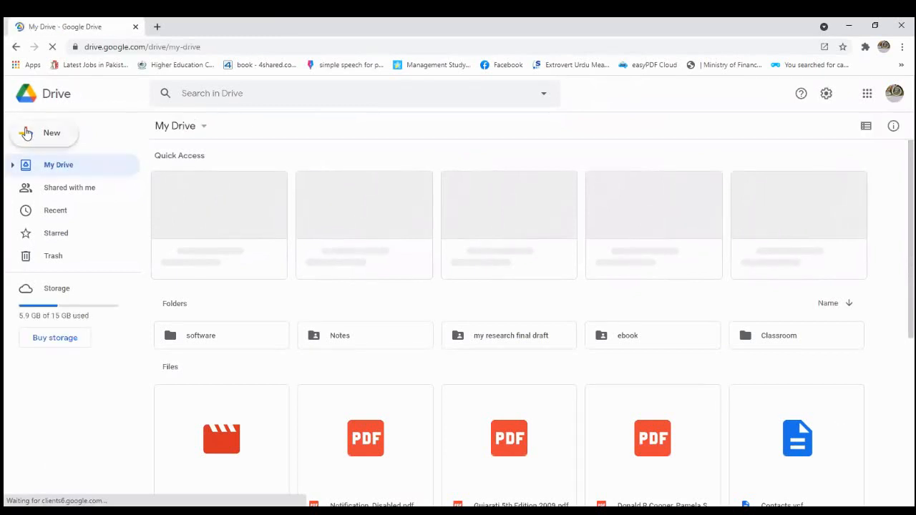
# Create a blank Google Form from My Drive and close the form's page
pyautogui.click(46, 139)
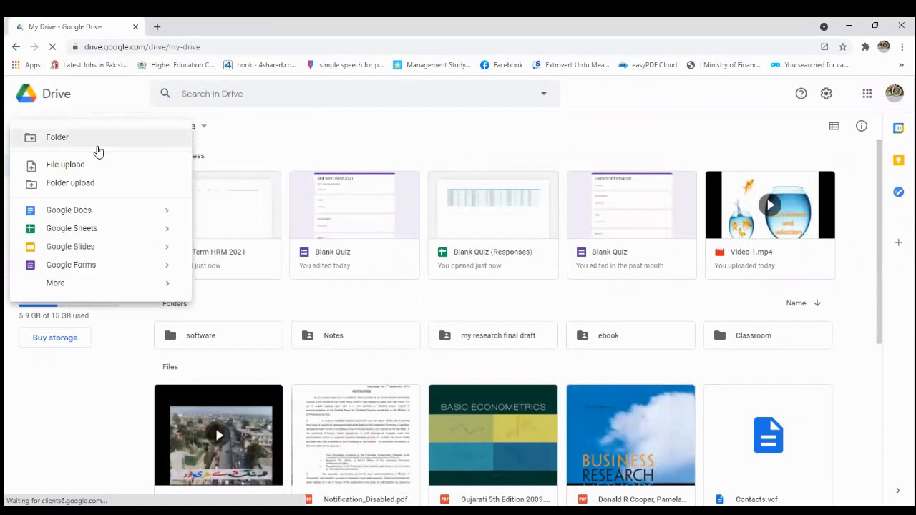
pyautogui.click(115, 89)
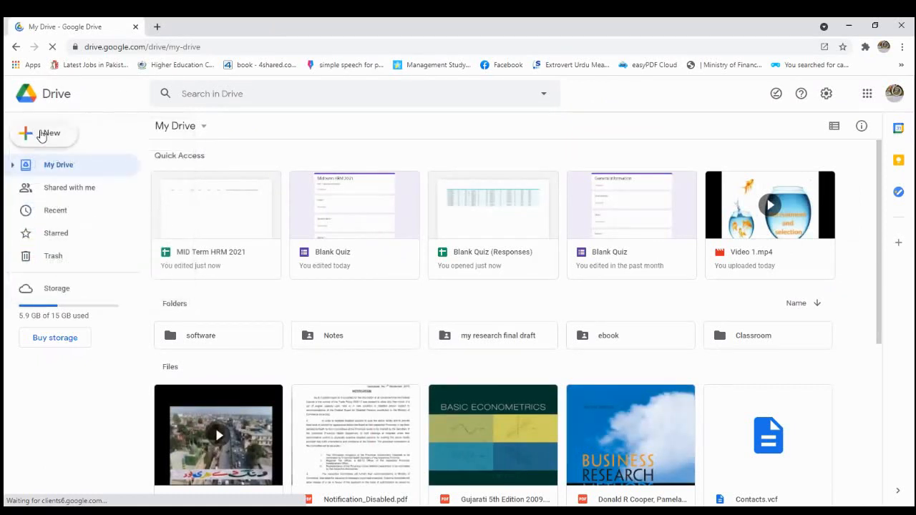
pyautogui.click(45, 134)
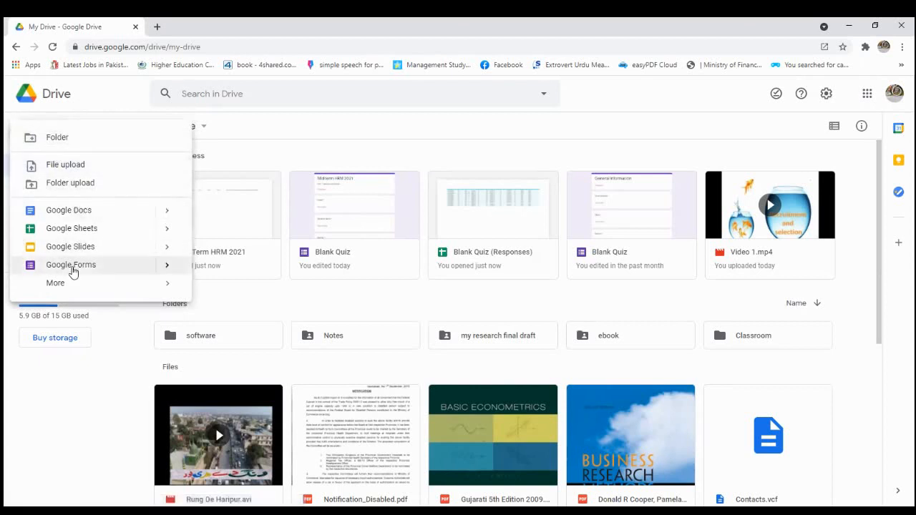
pyautogui.click(72, 271)
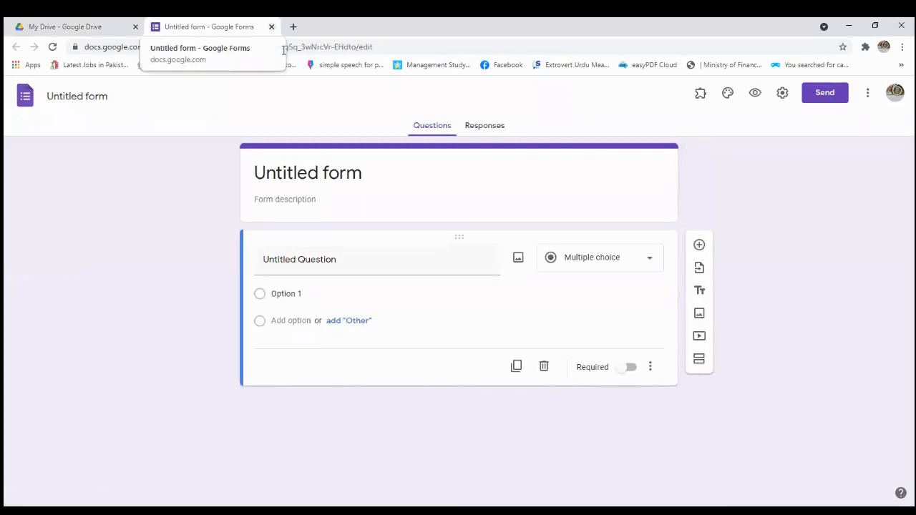
pyautogui.hotkey('ctrl', 'w')
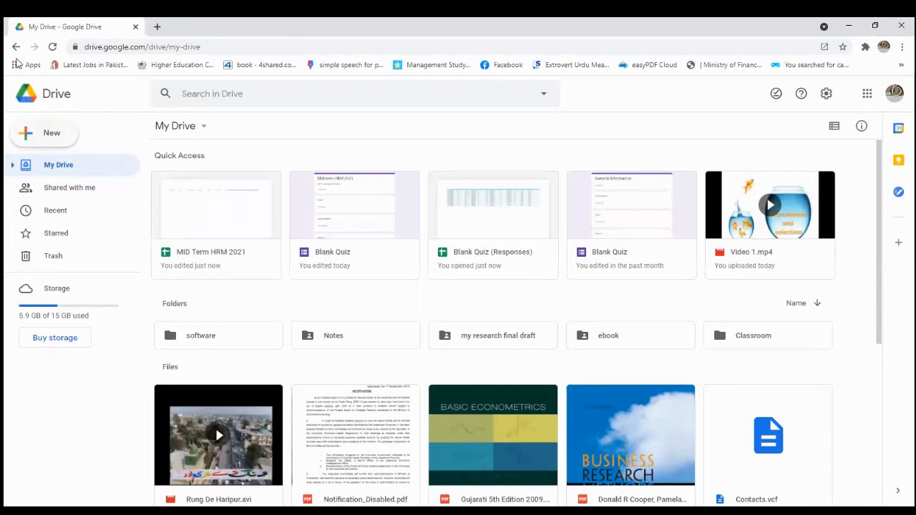
# Replace the Drive page with Google Classroom, view the classwork of BS 6 Human Resource Management, and return to an empty browser page
pyautogui.click(159, 27)
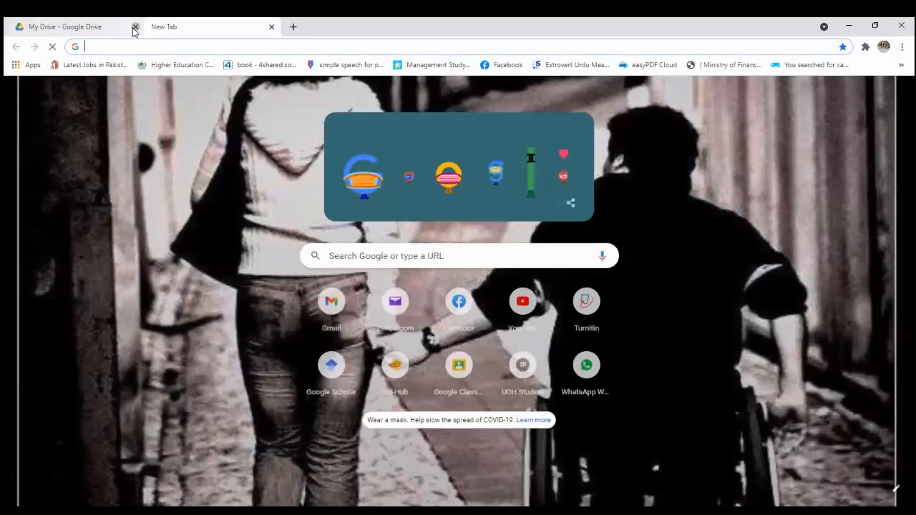
pyautogui.click(134, 27)
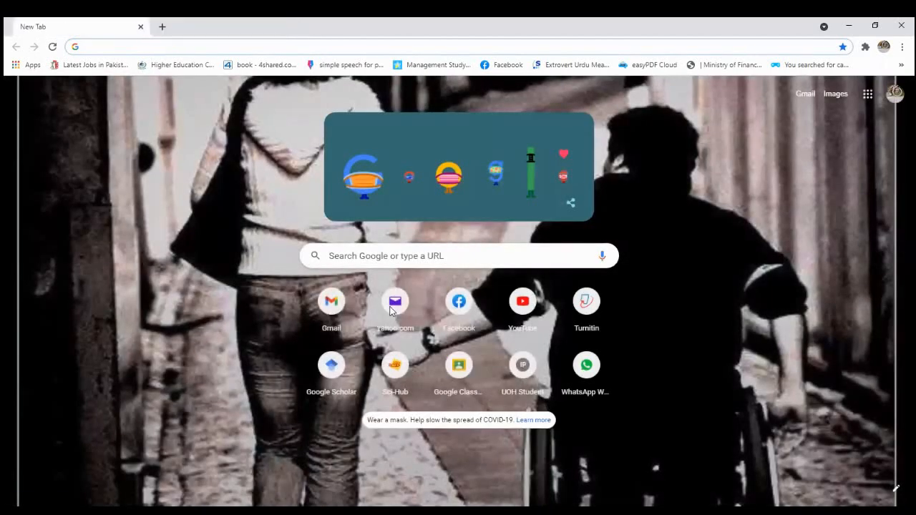
pyautogui.click(460, 367)
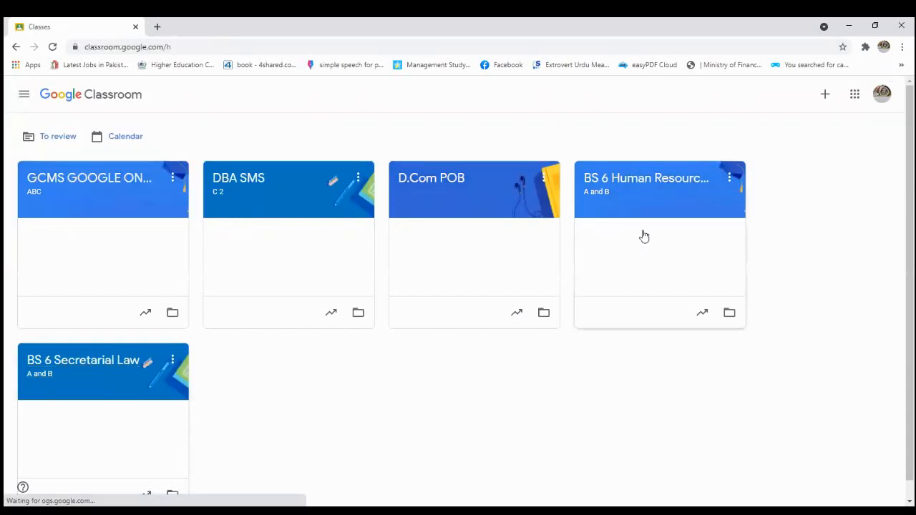
pyautogui.click(651, 189)
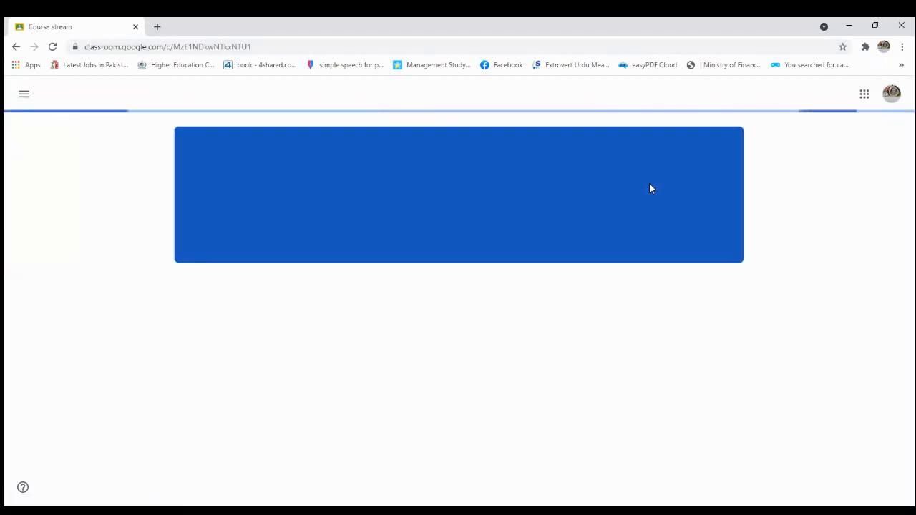
pyautogui.click(413, 101)
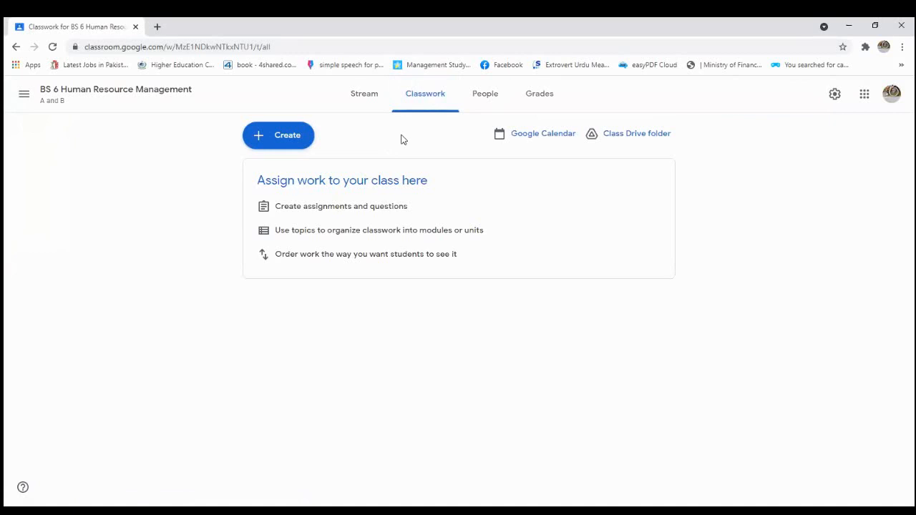
pyautogui.click(17, 47)
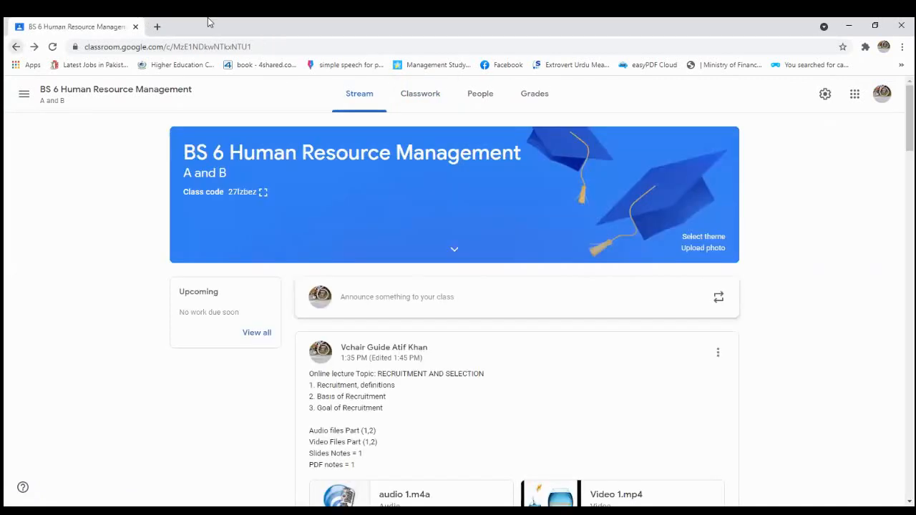
pyautogui.hotkey('alt', 'Left')
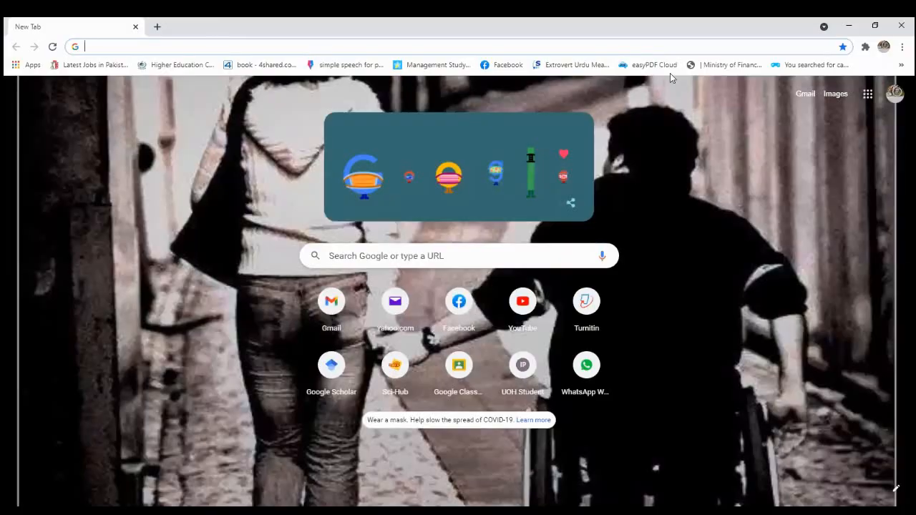
# Go to google.com and search for "google forms quiz"
pyautogui.click(139, 46)
pyautogui.write('GOO')
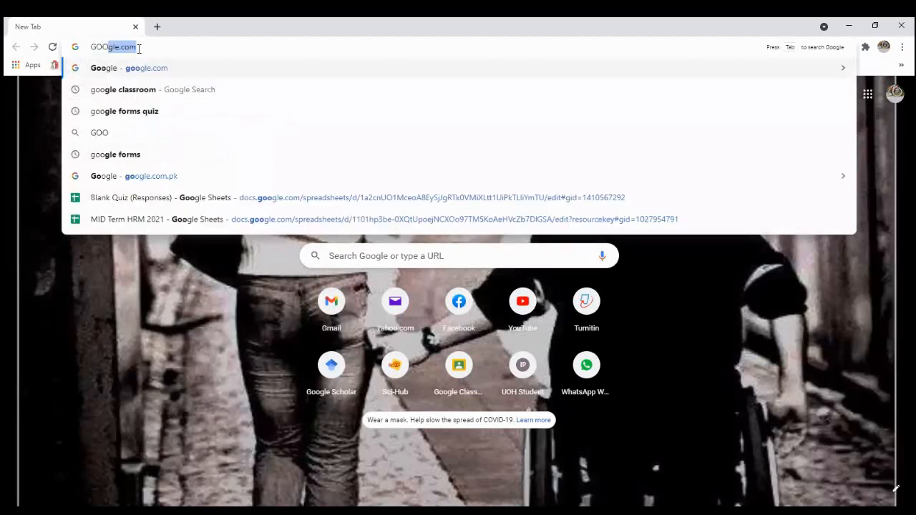
pyautogui.write('Gle.com')
pyautogui.press('Return')
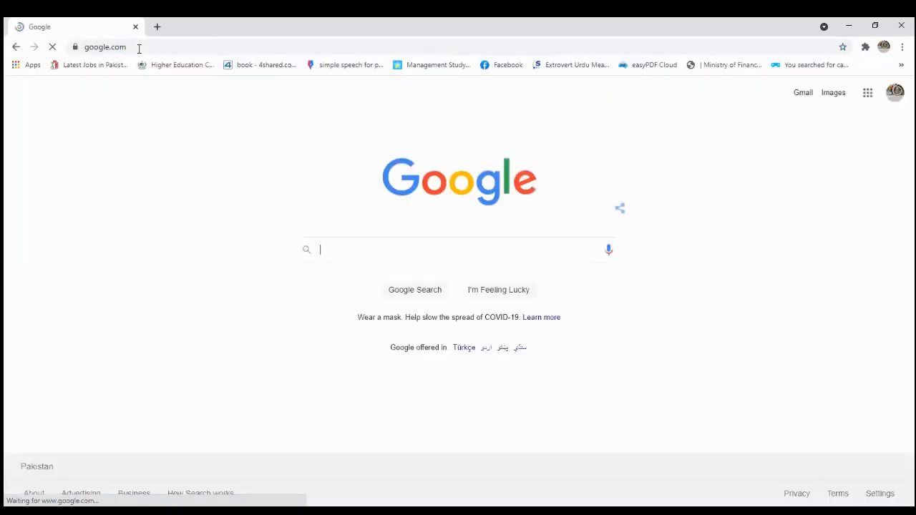
pyautogui.write('googkle')
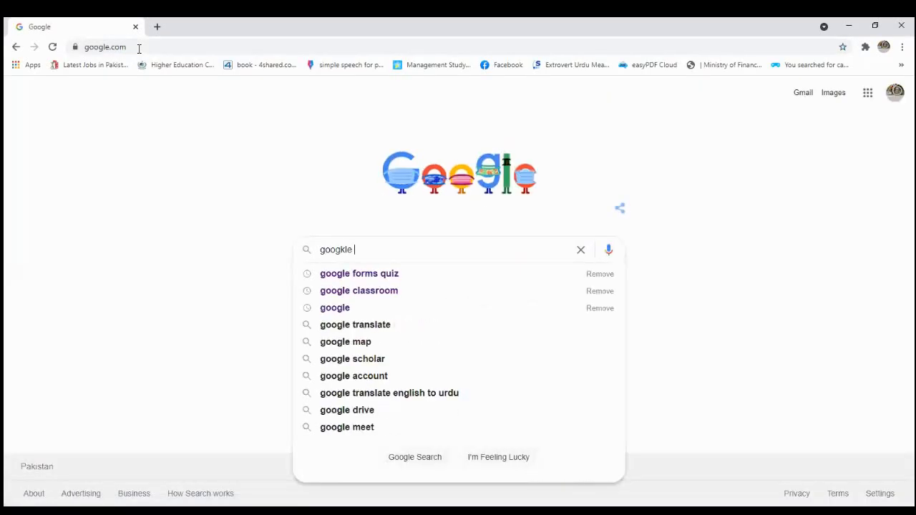
pyautogui.press('BackSpace')
pyautogui.press('BackSpace')
pyautogui.press('BackSpace')
pyautogui.write('le')
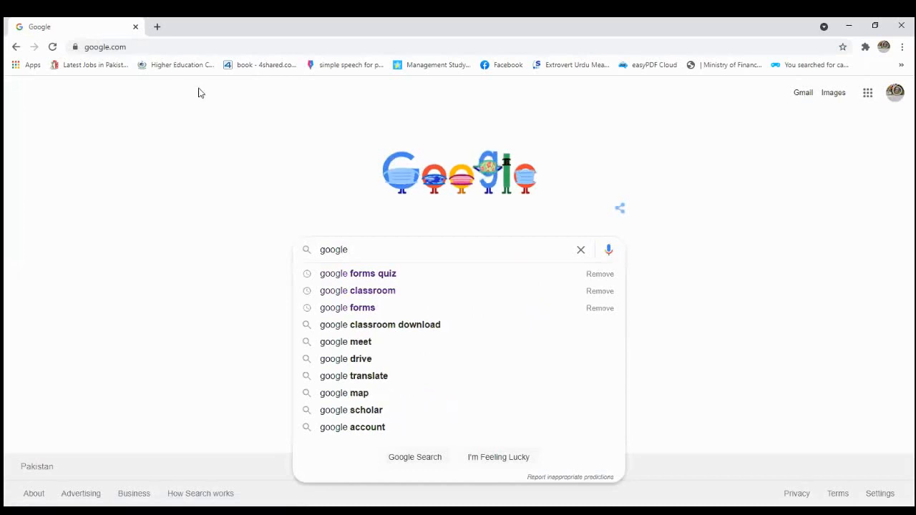
pyautogui.click(396, 277)
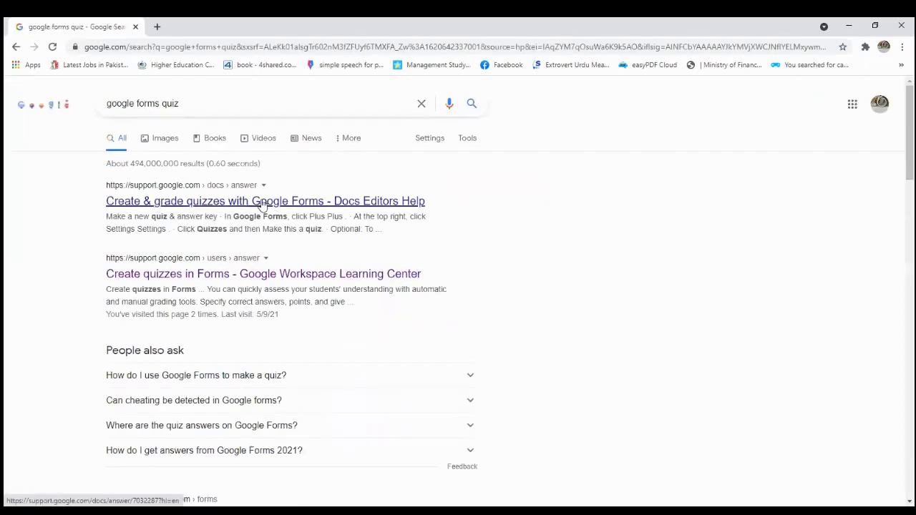
# Open the Create quizzes in Forms guide and go through its sections from Create a quiz to Print a quiz
pyautogui.click(191, 278)
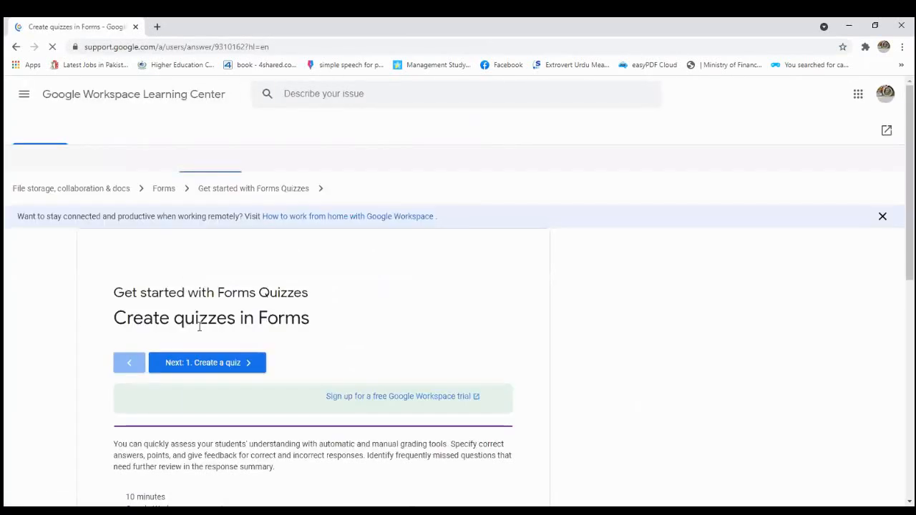
pyautogui.click(217, 366)
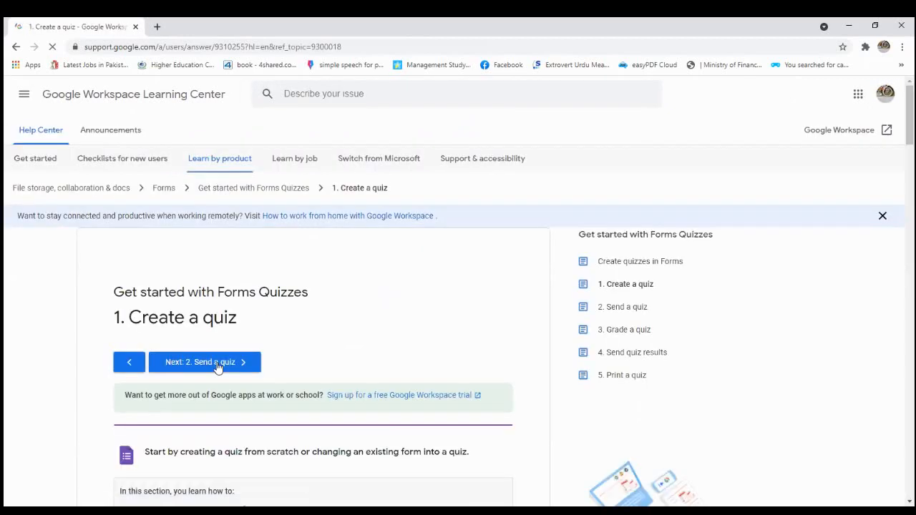
pyautogui.moveTo(907, 138)
pyautogui.mouseDown()
pyautogui.moveTo(907, 206)
pyautogui.moveTo(907, 129)
pyautogui.mouseUp()
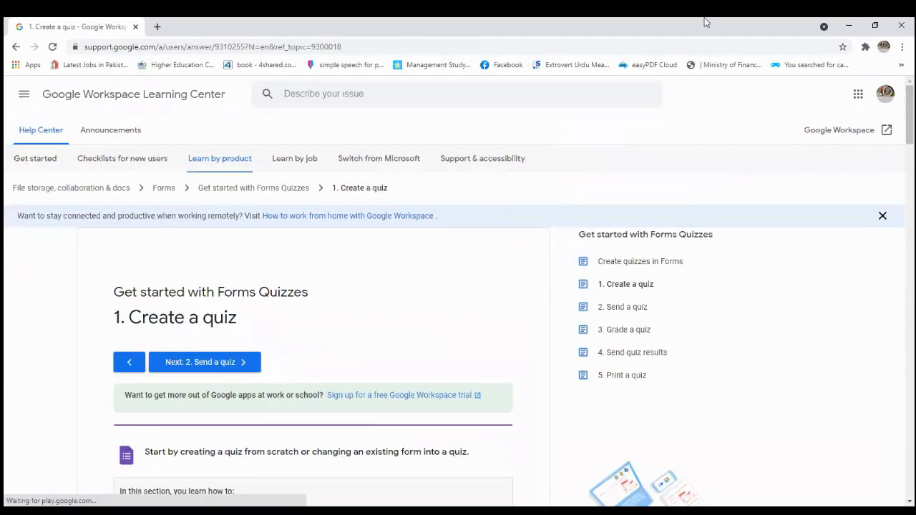
pyautogui.click(217, 360)
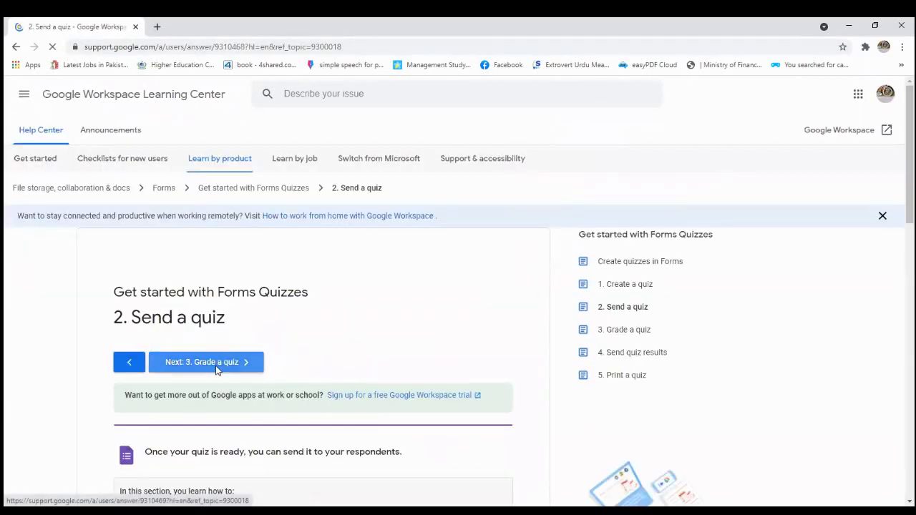
pyautogui.click(217, 365)
pyautogui.click(217, 366)
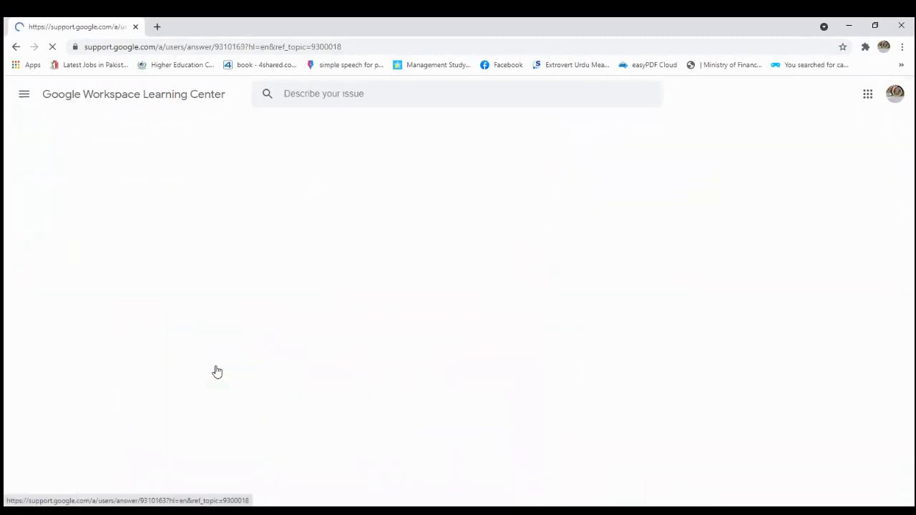
pyautogui.click(217, 366)
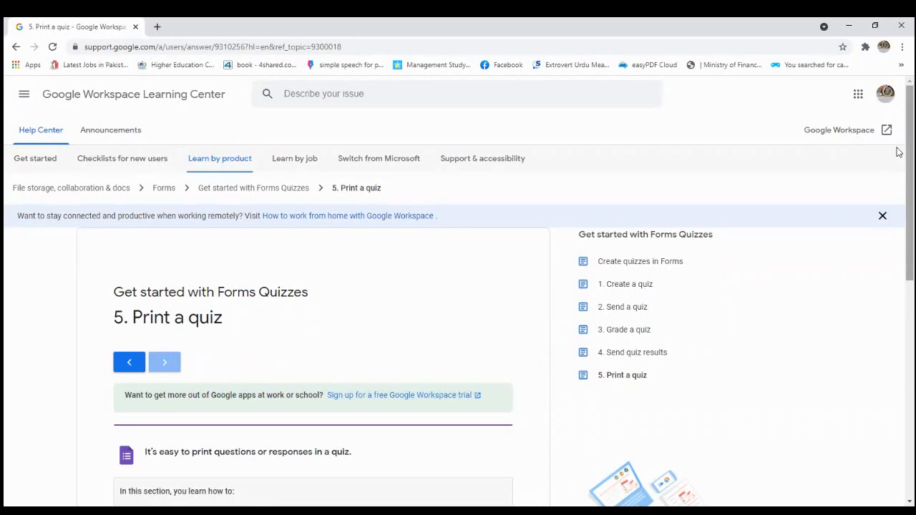
pyautogui.scroll(-1, 898, 153)
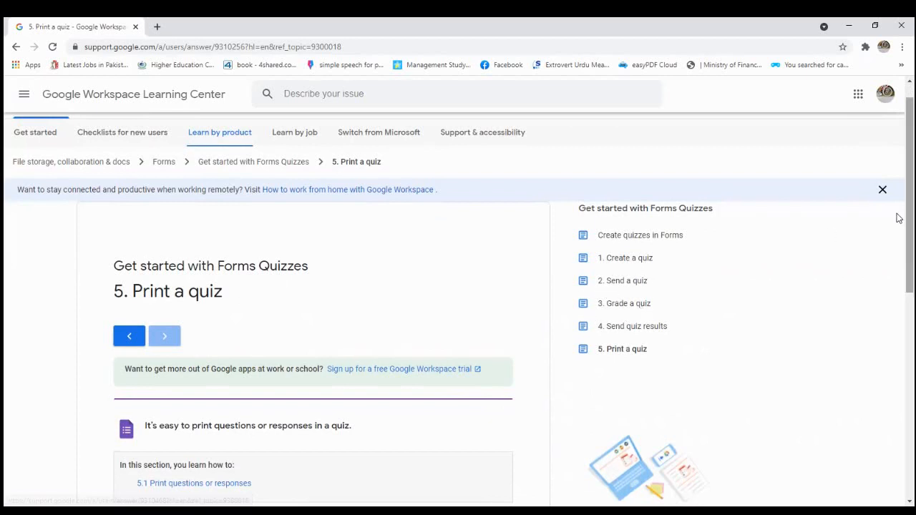
pyautogui.scroll(1, 894, 215)
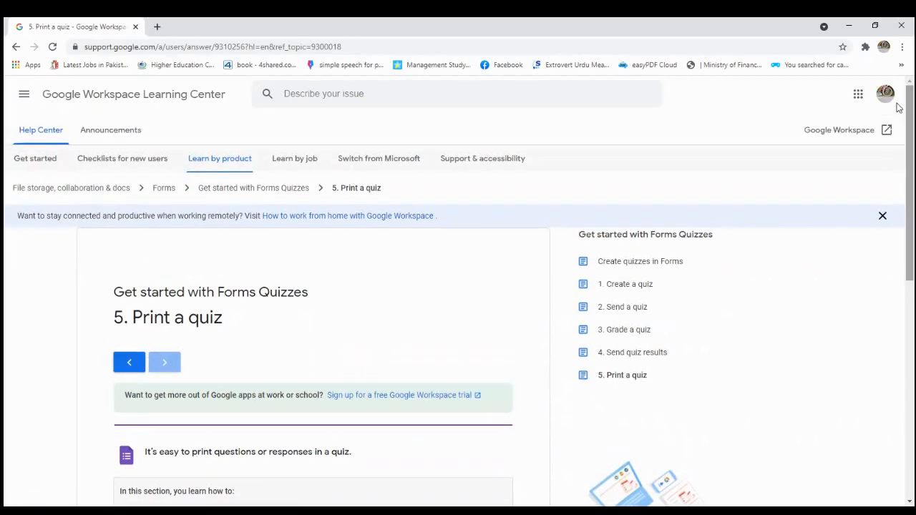
# Open Google Drive in a new browser page, keeping the Print a quiz guide open
pyautogui.click(156, 26)
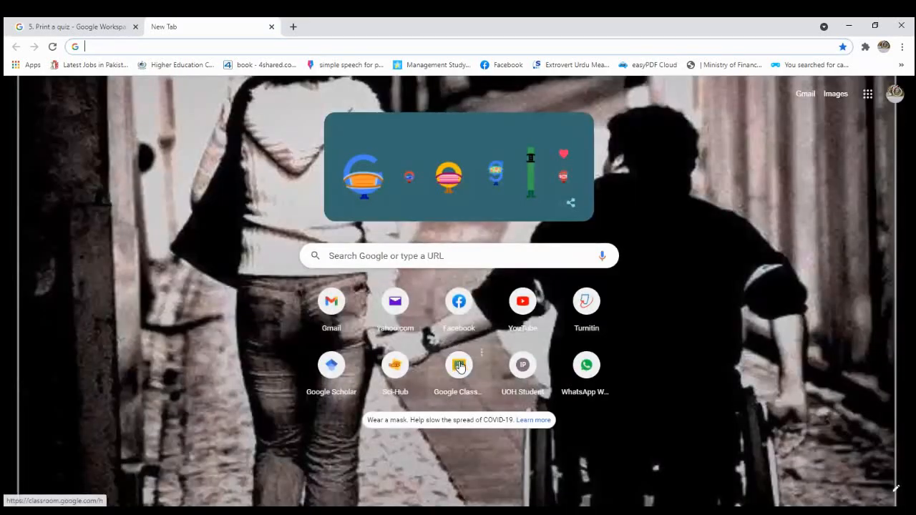
pyautogui.click(866, 97)
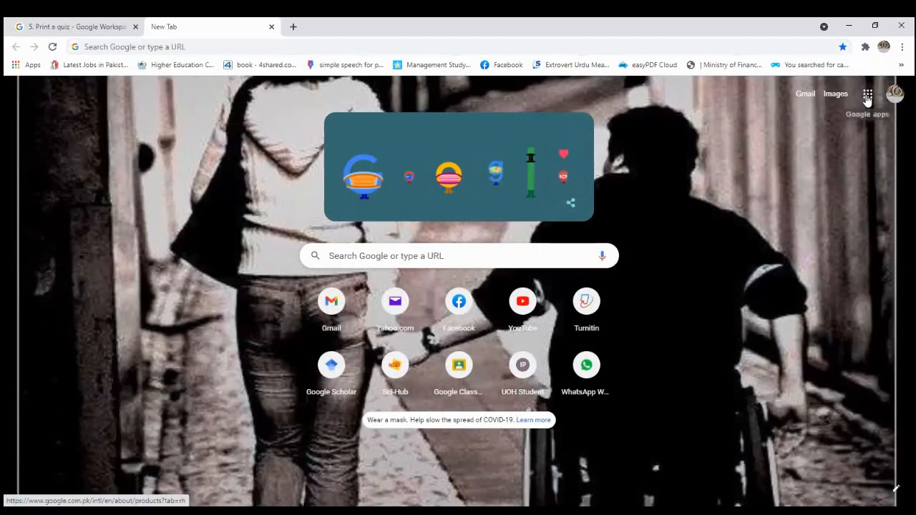
pyautogui.click(824, 301)
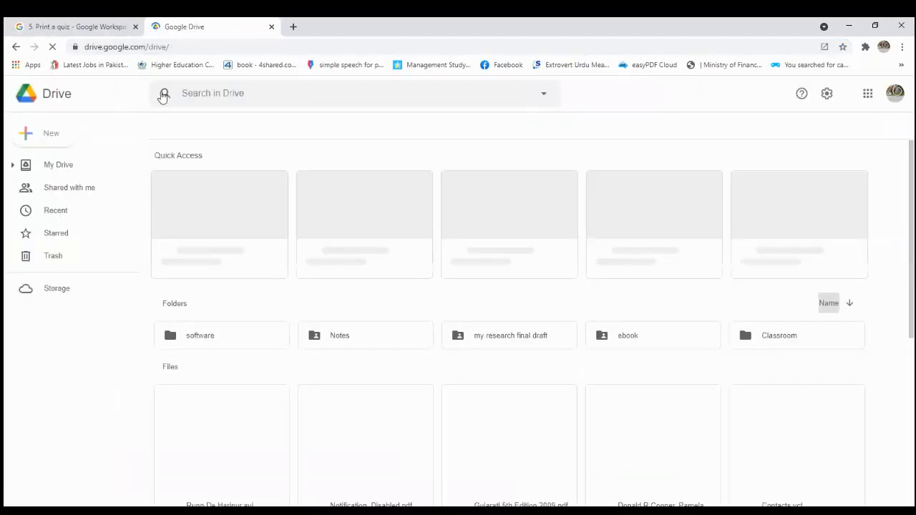
# Create a new blank Google Form from Drive and close the Drive page, keeping the form open
pyautogui.click(48, 141)
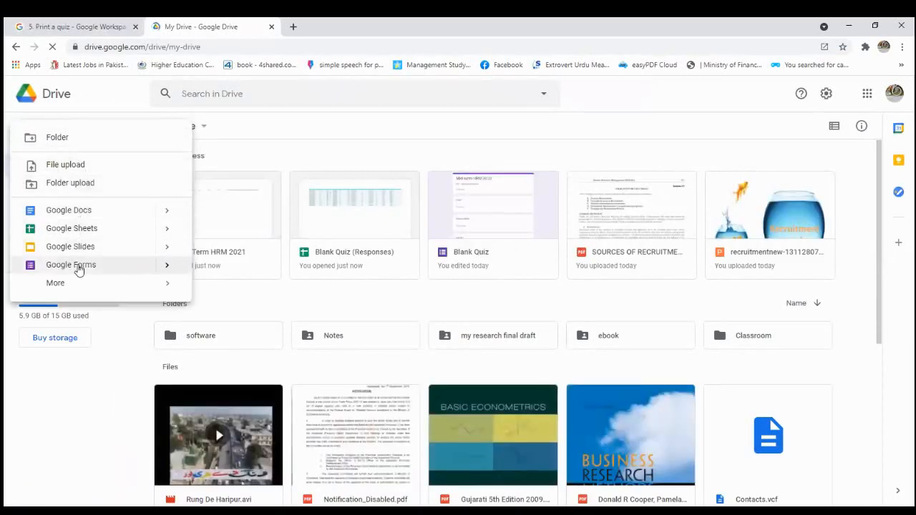
pyautogui.click(106, 264)
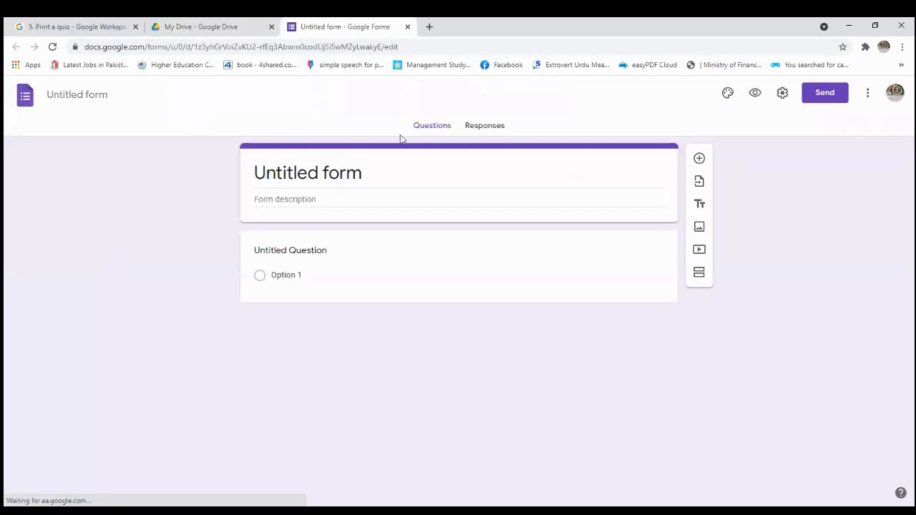
pyautogui.click(199, 29)
pyautogui.hotkey('ctrl', 'w')
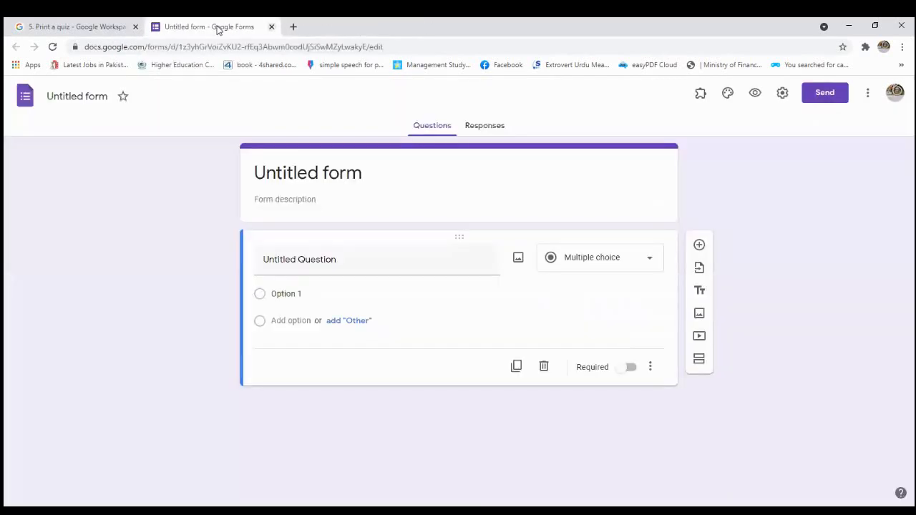
# Replace the untitled form with Google Classroom in a new browser page and close the Print a quiz guide
pyautogui.hotkey('ctrl', 'w')
pyautogui.click(155, 27)
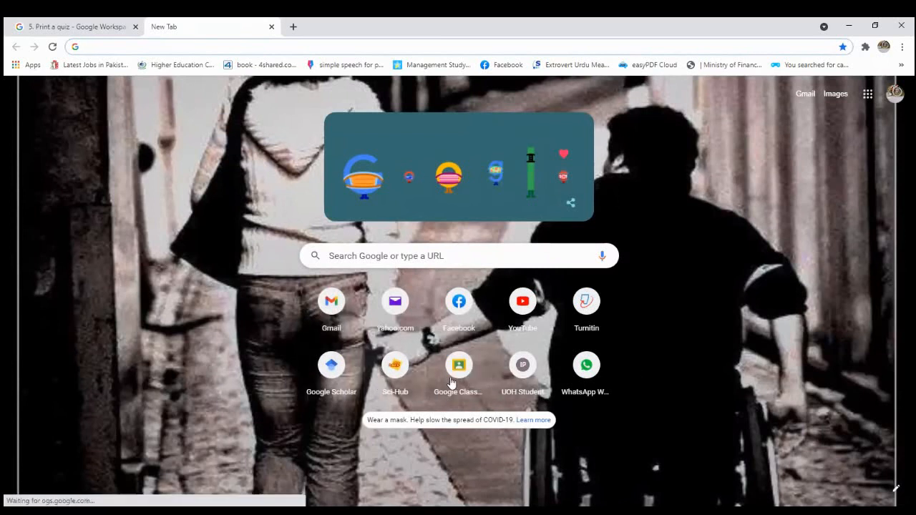
pyautogui.click(460, 366)
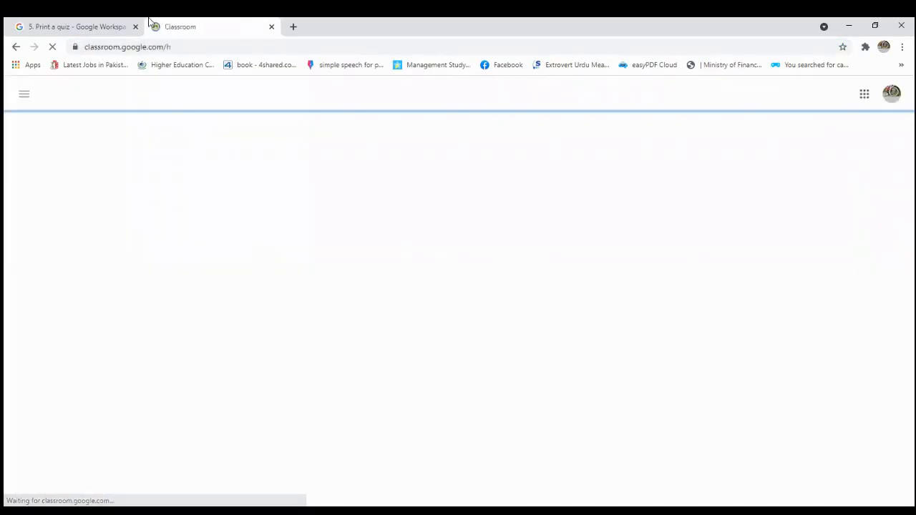
pyautogui.click(135, 27)
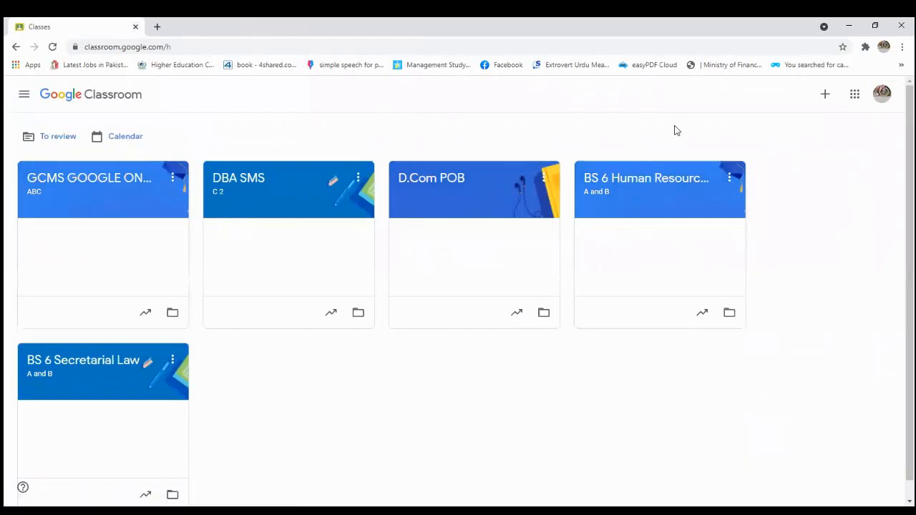
# Start a quiz assignment in the BS 6 Secretarial Law classwork and open its attached Blank Quiz, leaving only the quiz form open
pyautogui.click(94, 364)
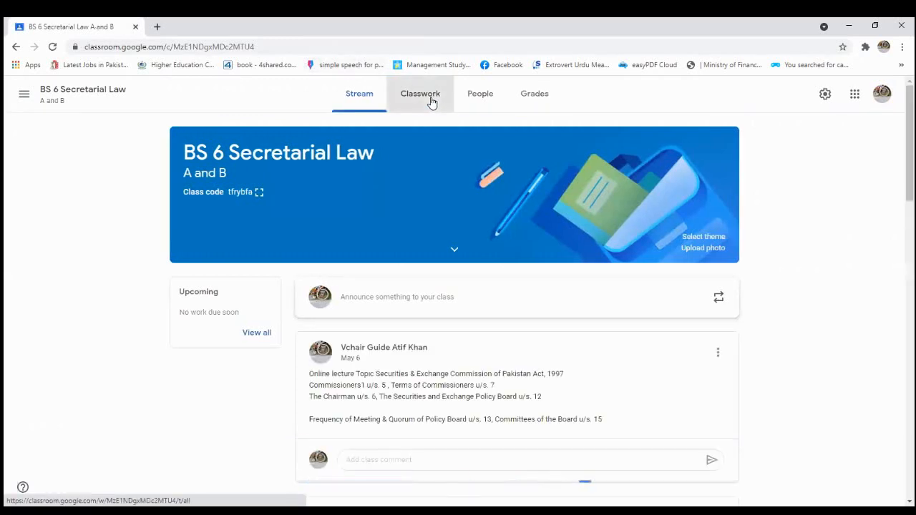
pyautogui.click(431, 102)
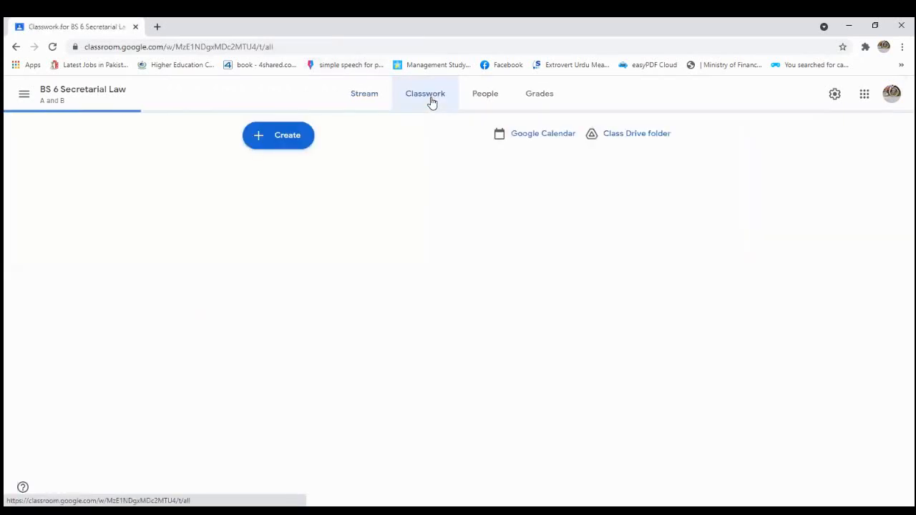
pyautogui.click(285, 145)
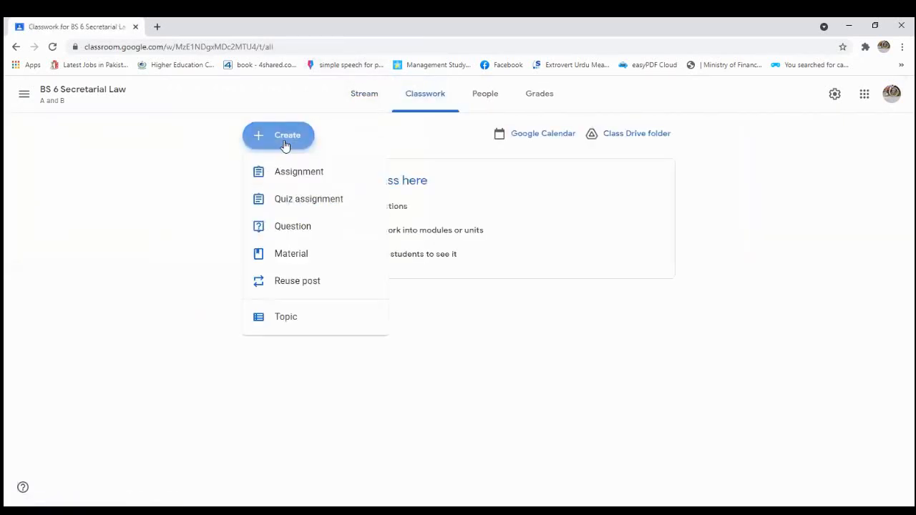
pyautogui.click(310, 201)
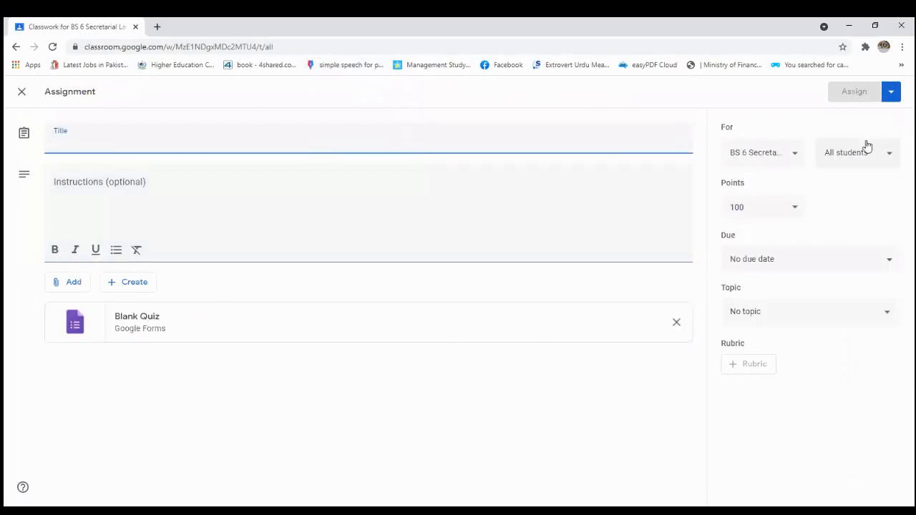
pyautogui.click(148, 331)
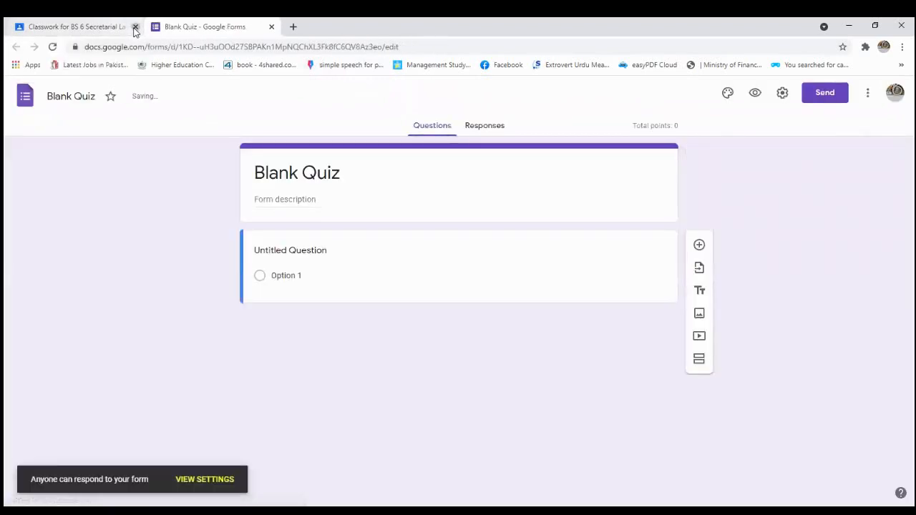
pyautogui.click(134, 28)
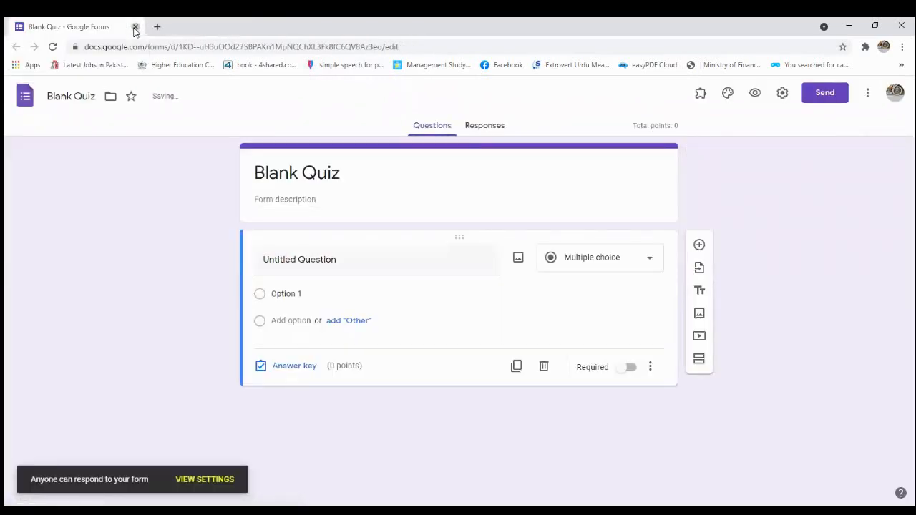